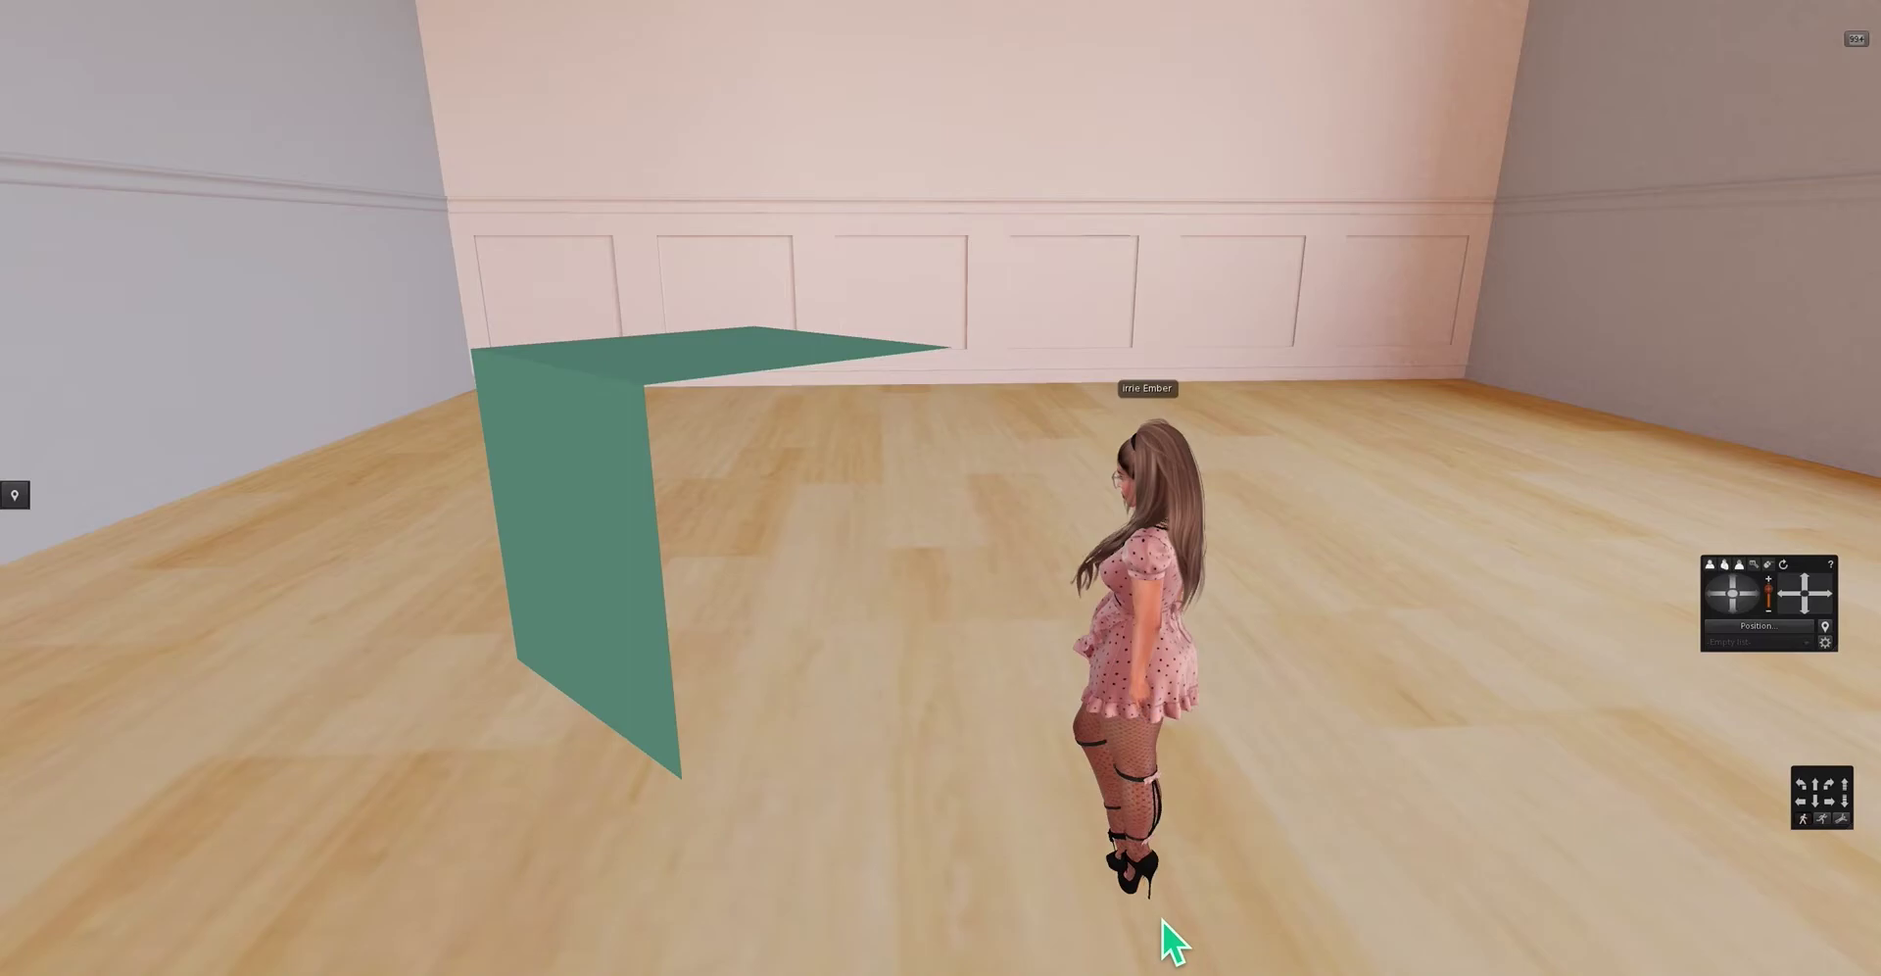
Edit the green prim and nudge it slightly along the Y axis
right_click(604, 533)
click(637, 567)
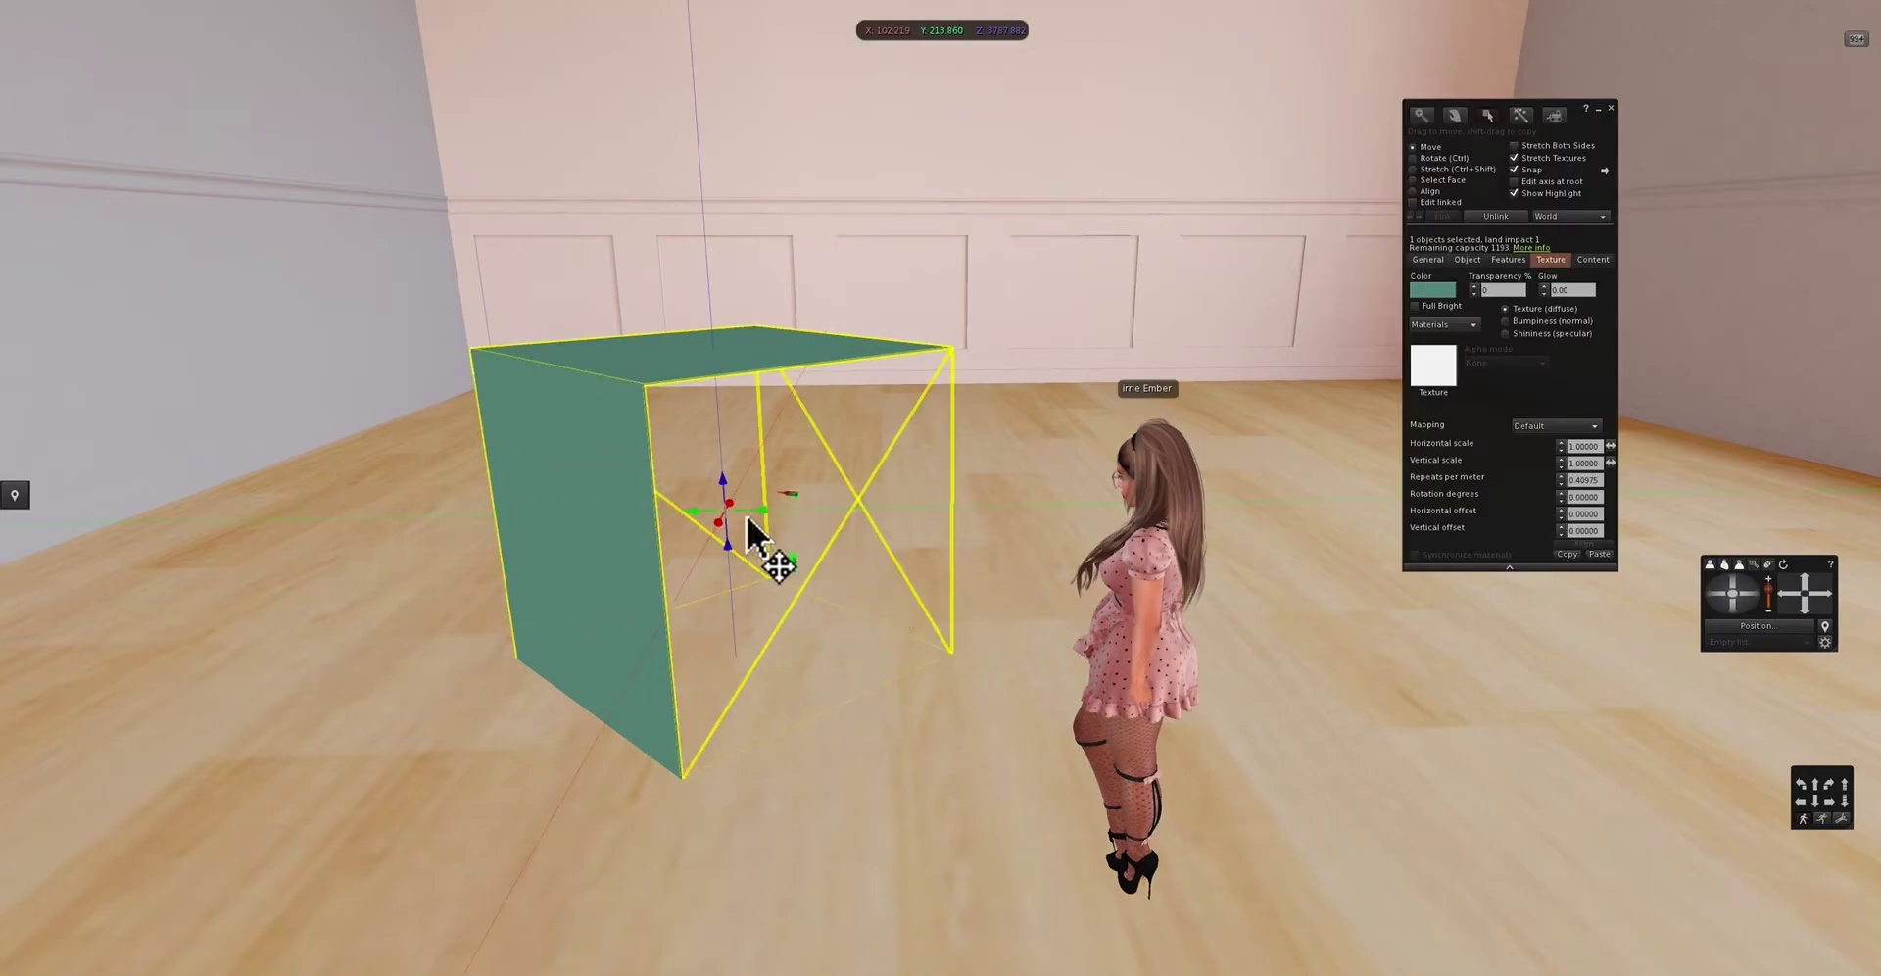
drag(758, 521, 774, 521)
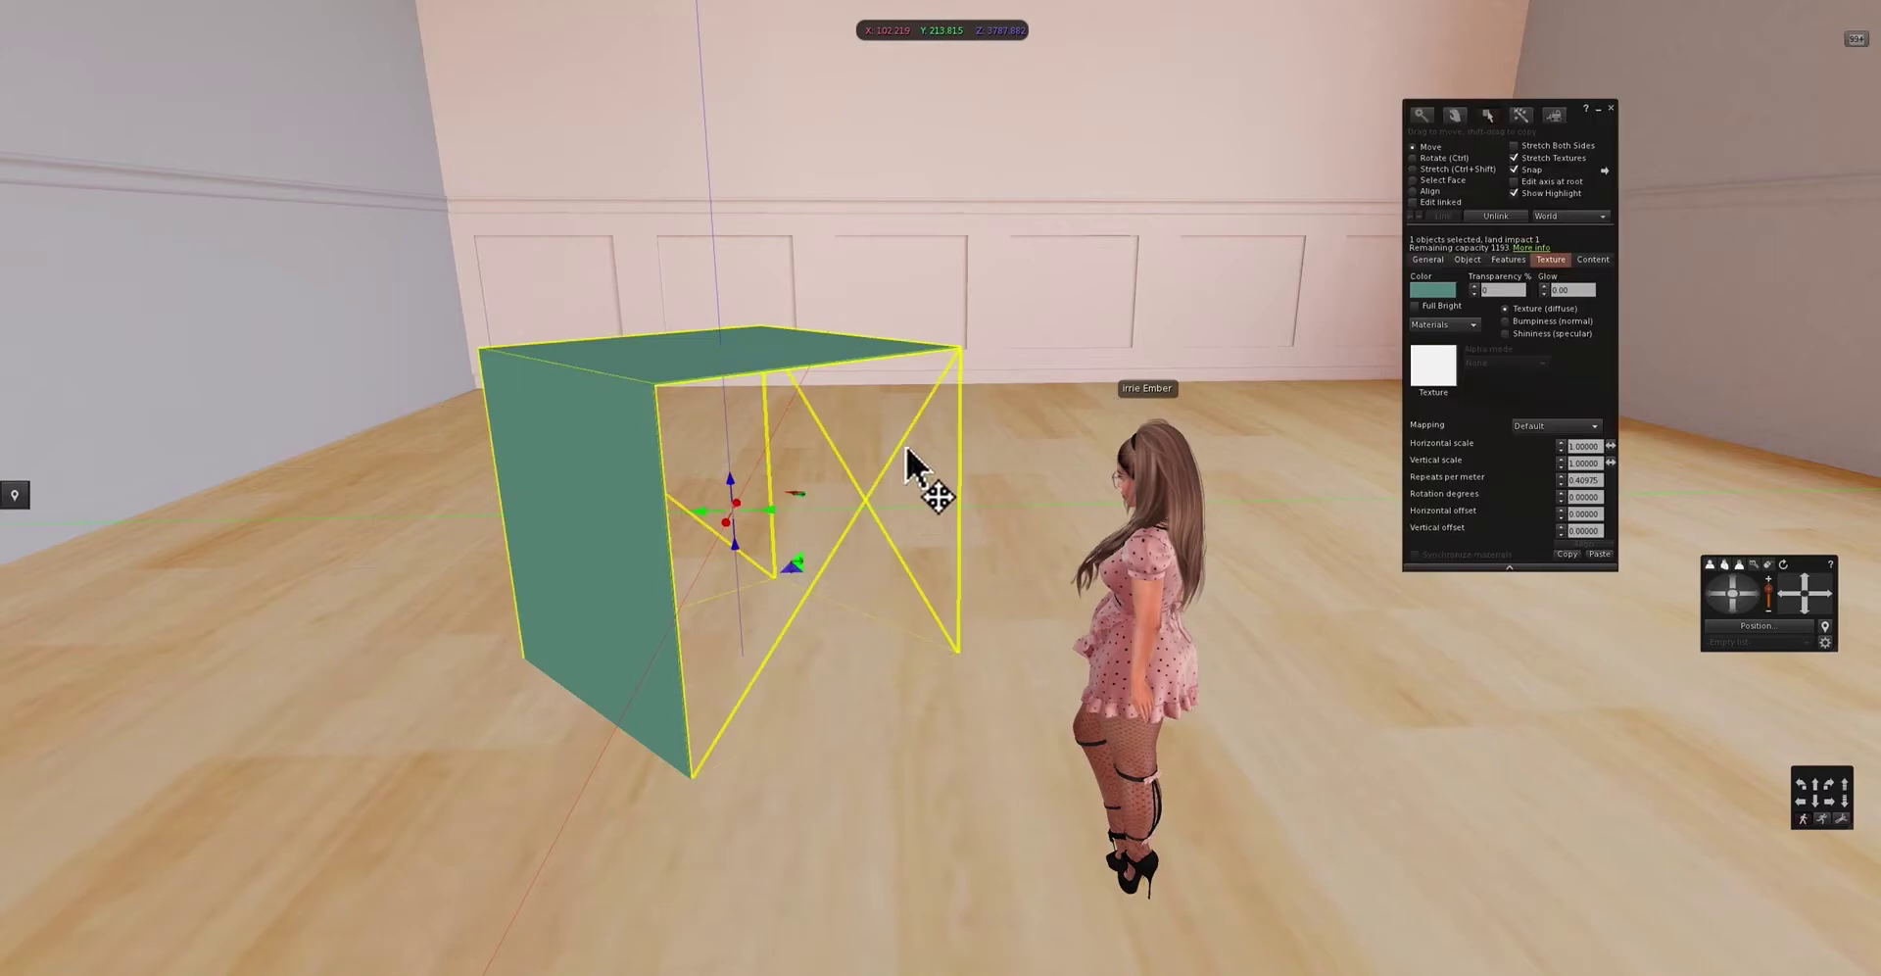
Select a single face of the prim, re-edit the whole prim, then bring Blender forward
click(1440, 184)
click(705, 671)
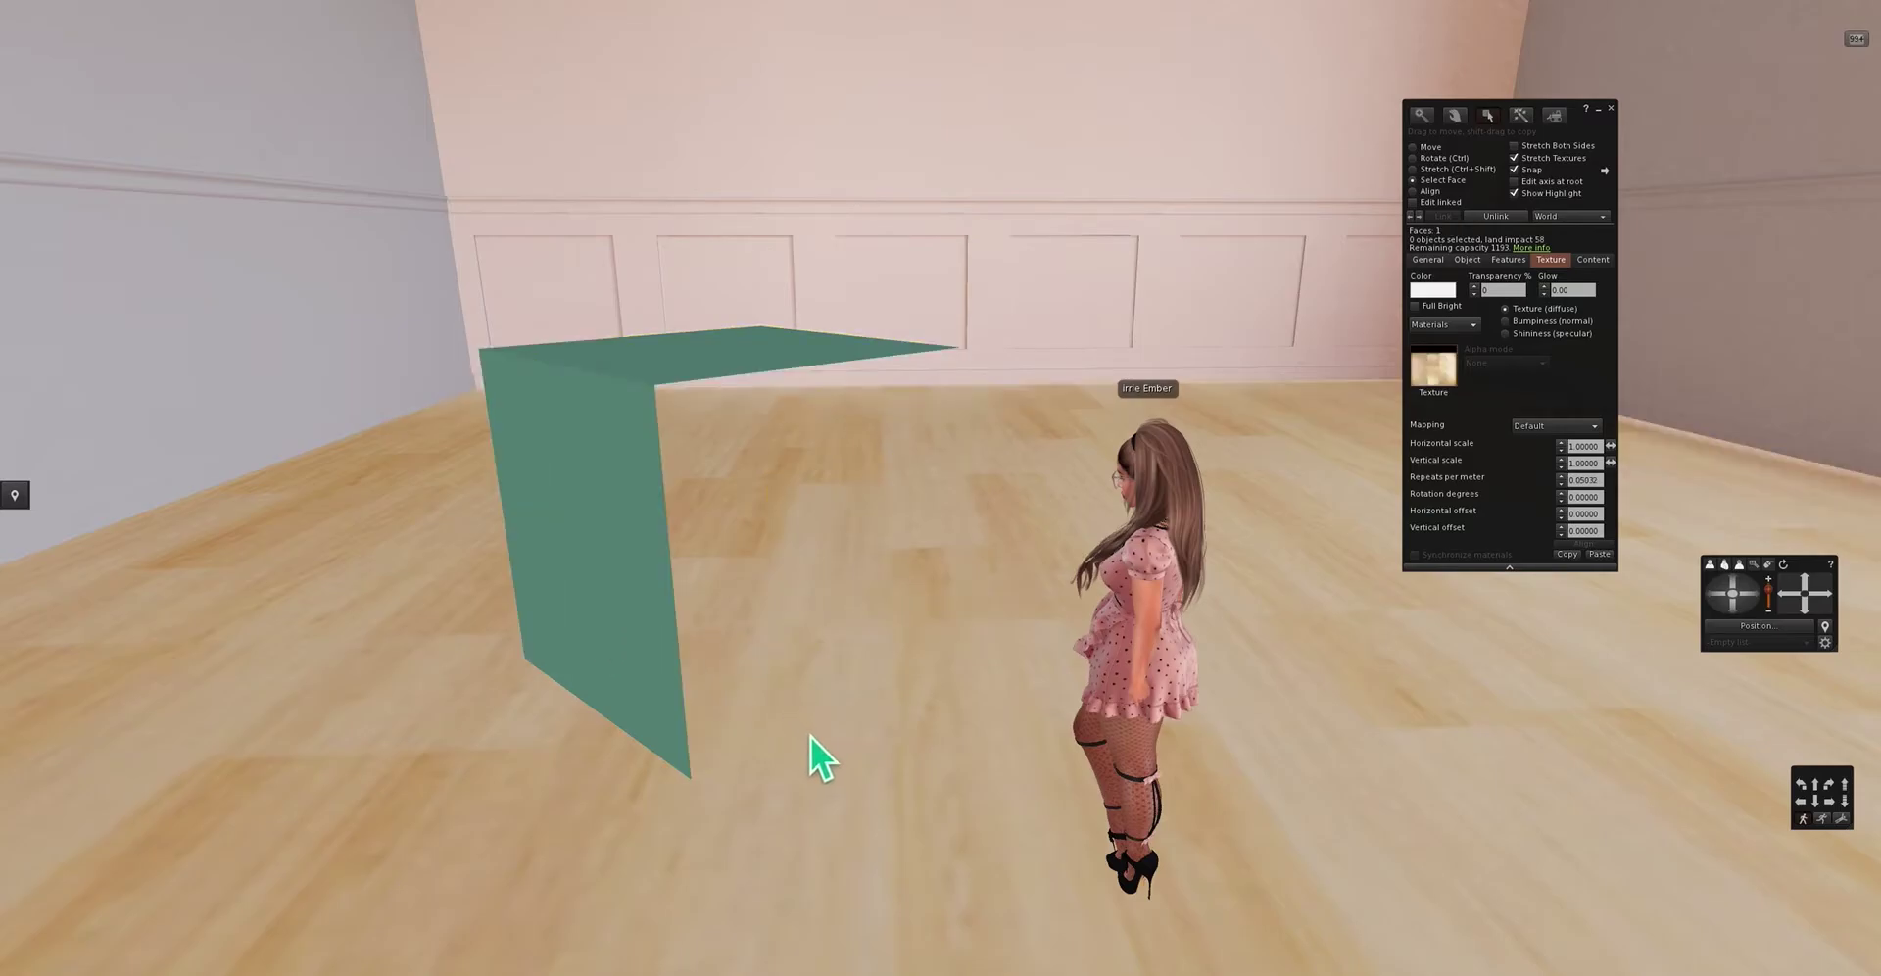
right_click(623, 535)
click(662, 576)
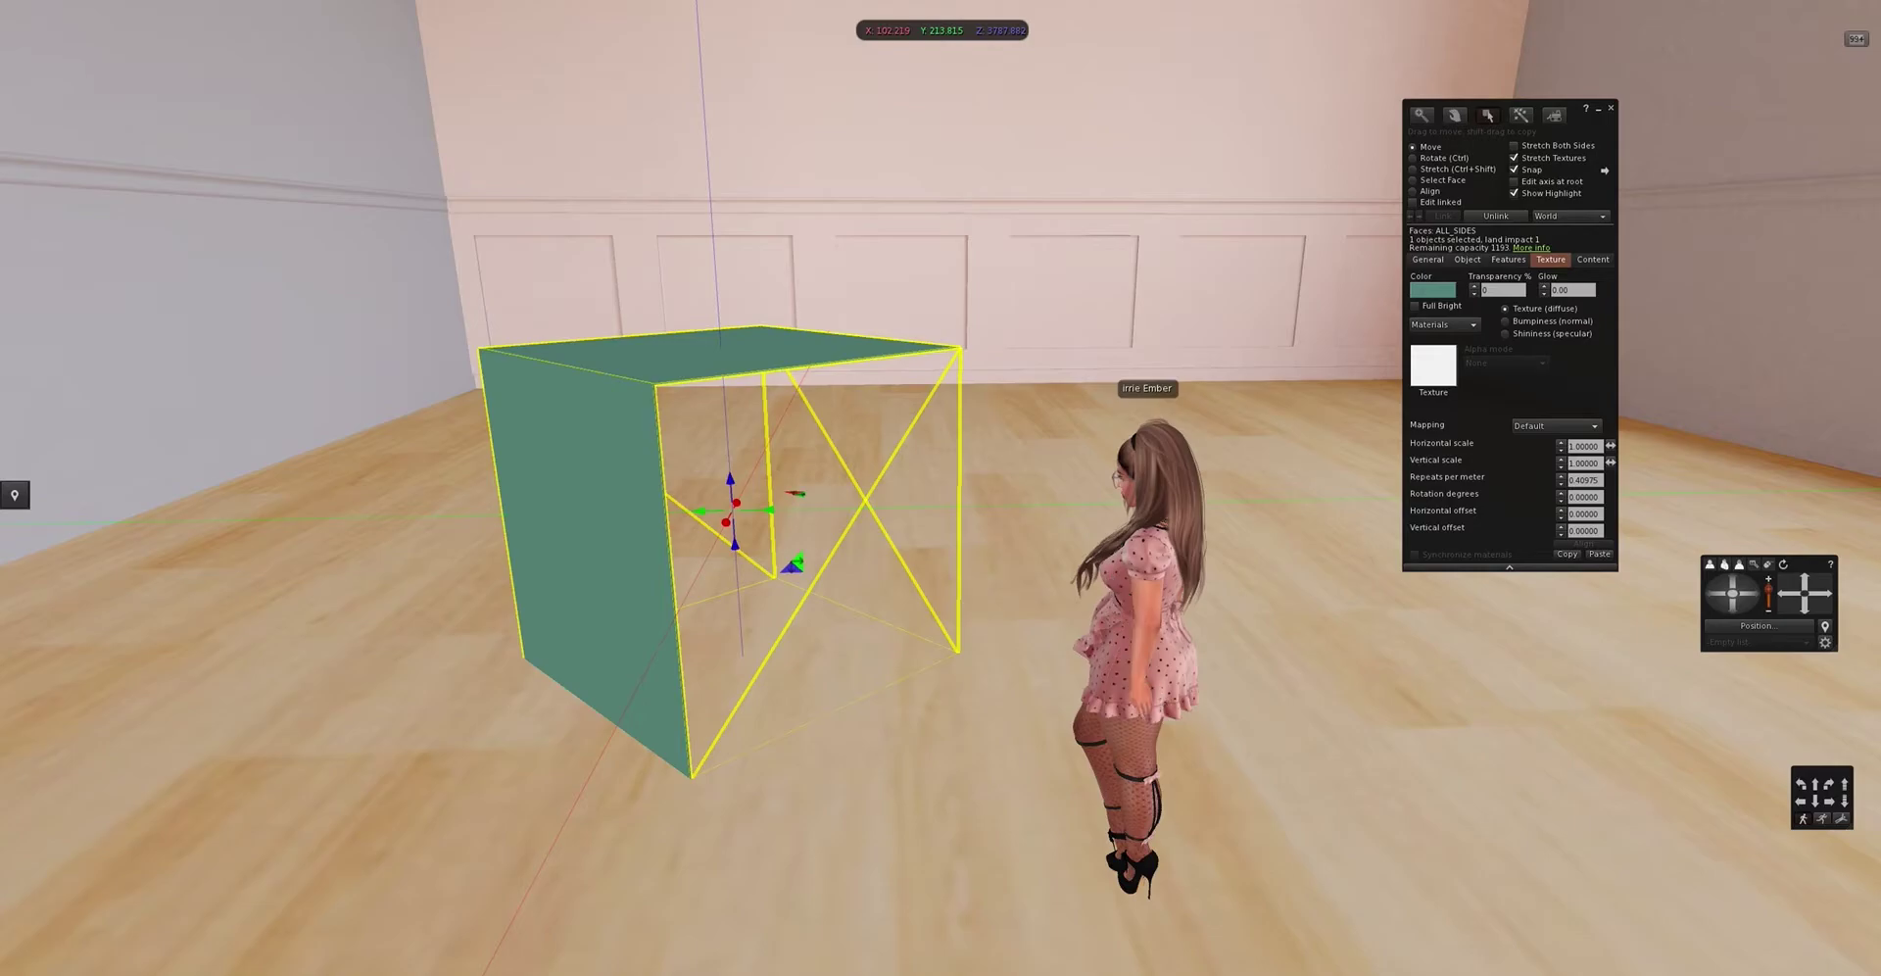
click(1243, 970)
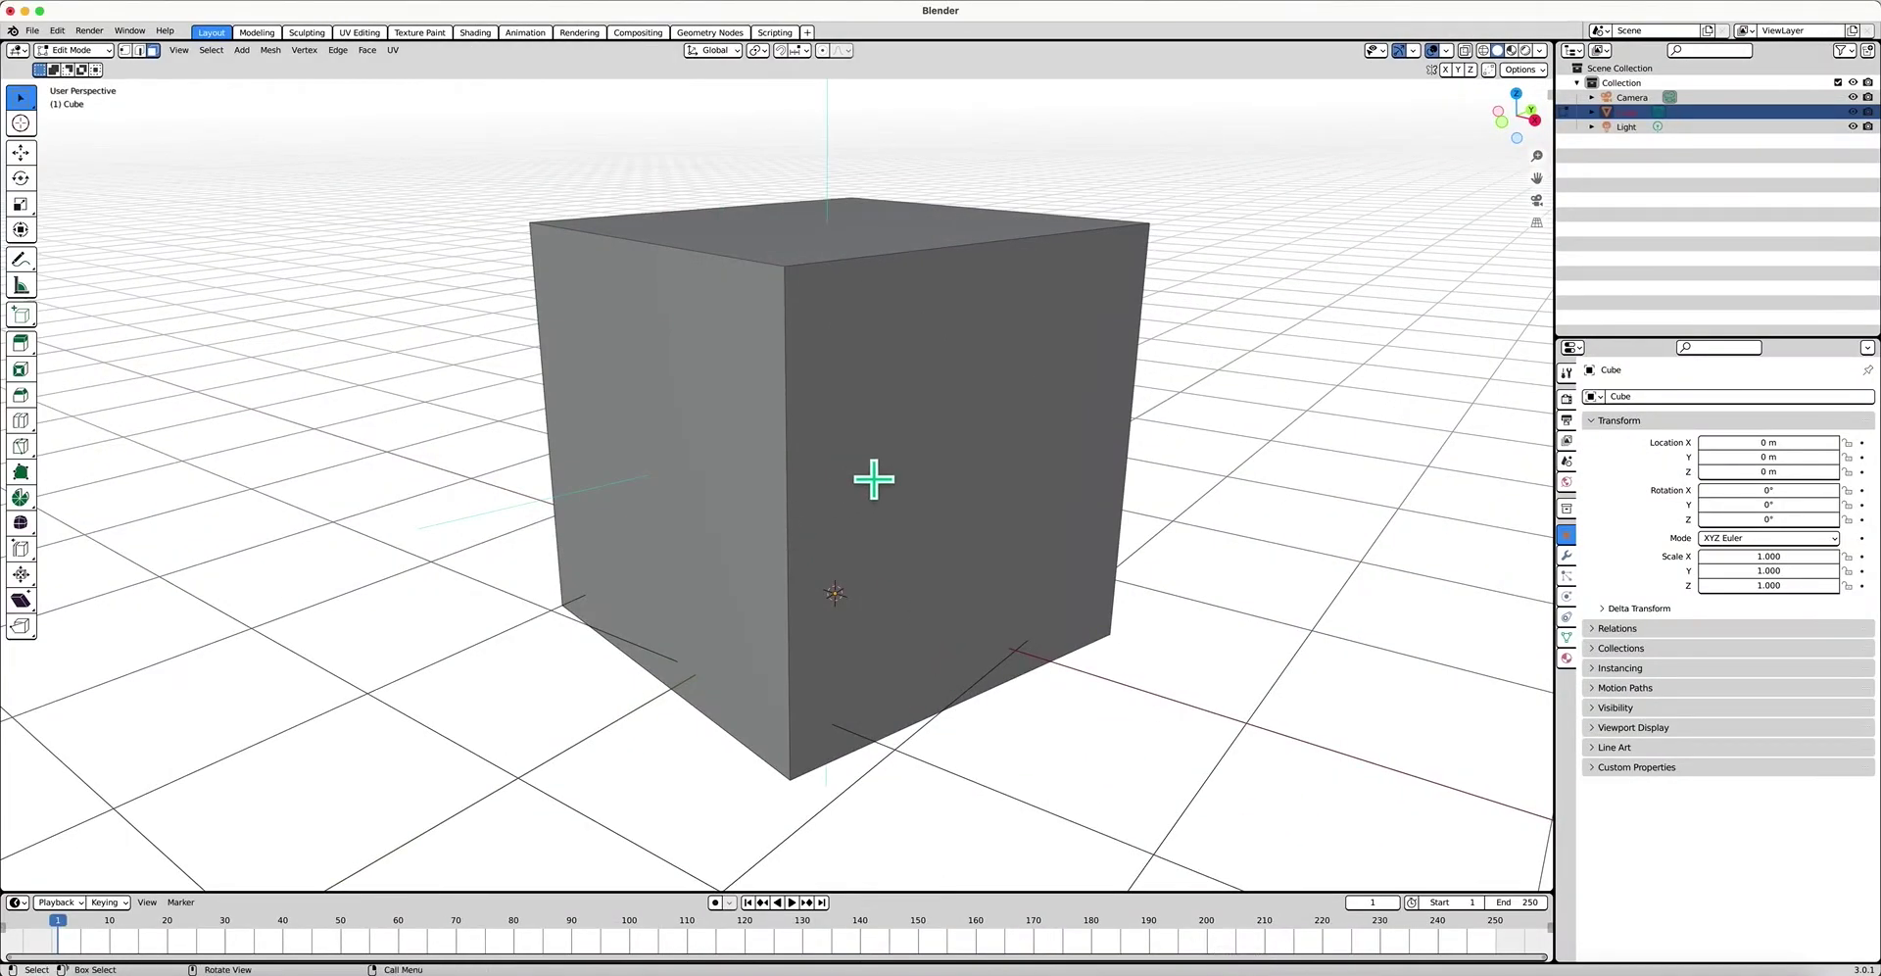
Select the cube's right-hand face, briefly comparing it with the open-sided Second Life prim
scroll(883, 420, left, 5)
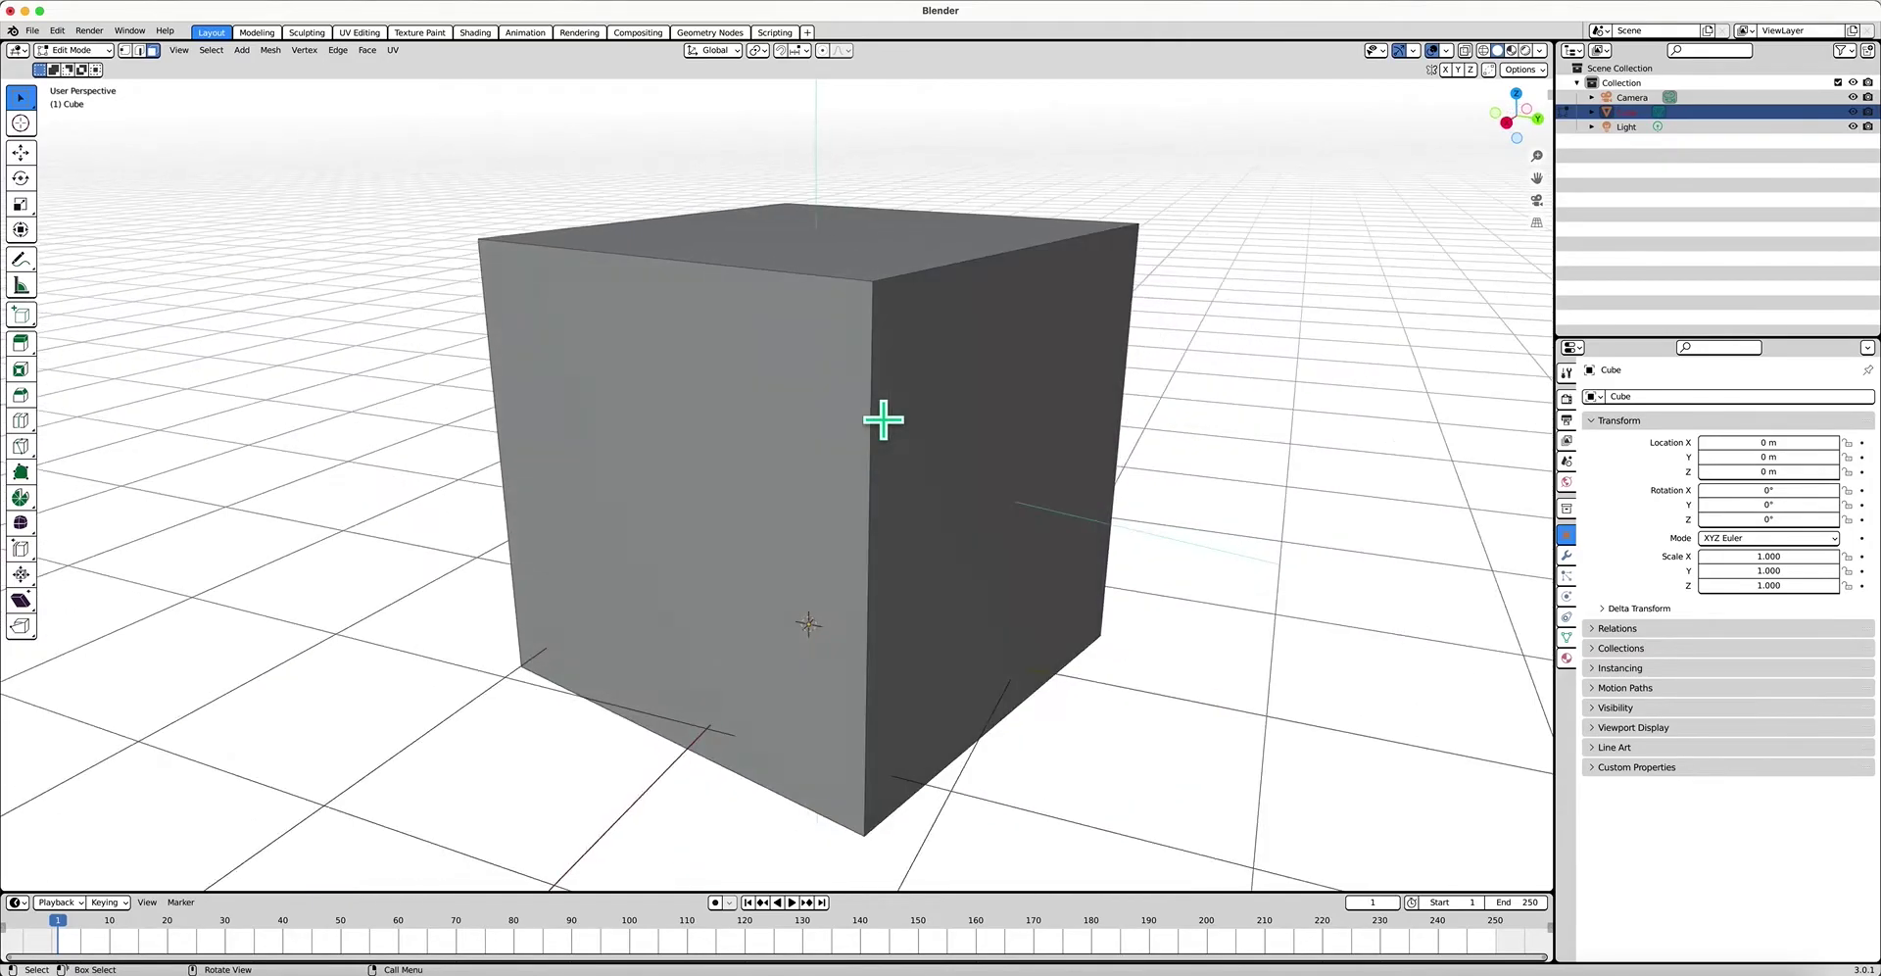
scroll(882, 419, right, 6)
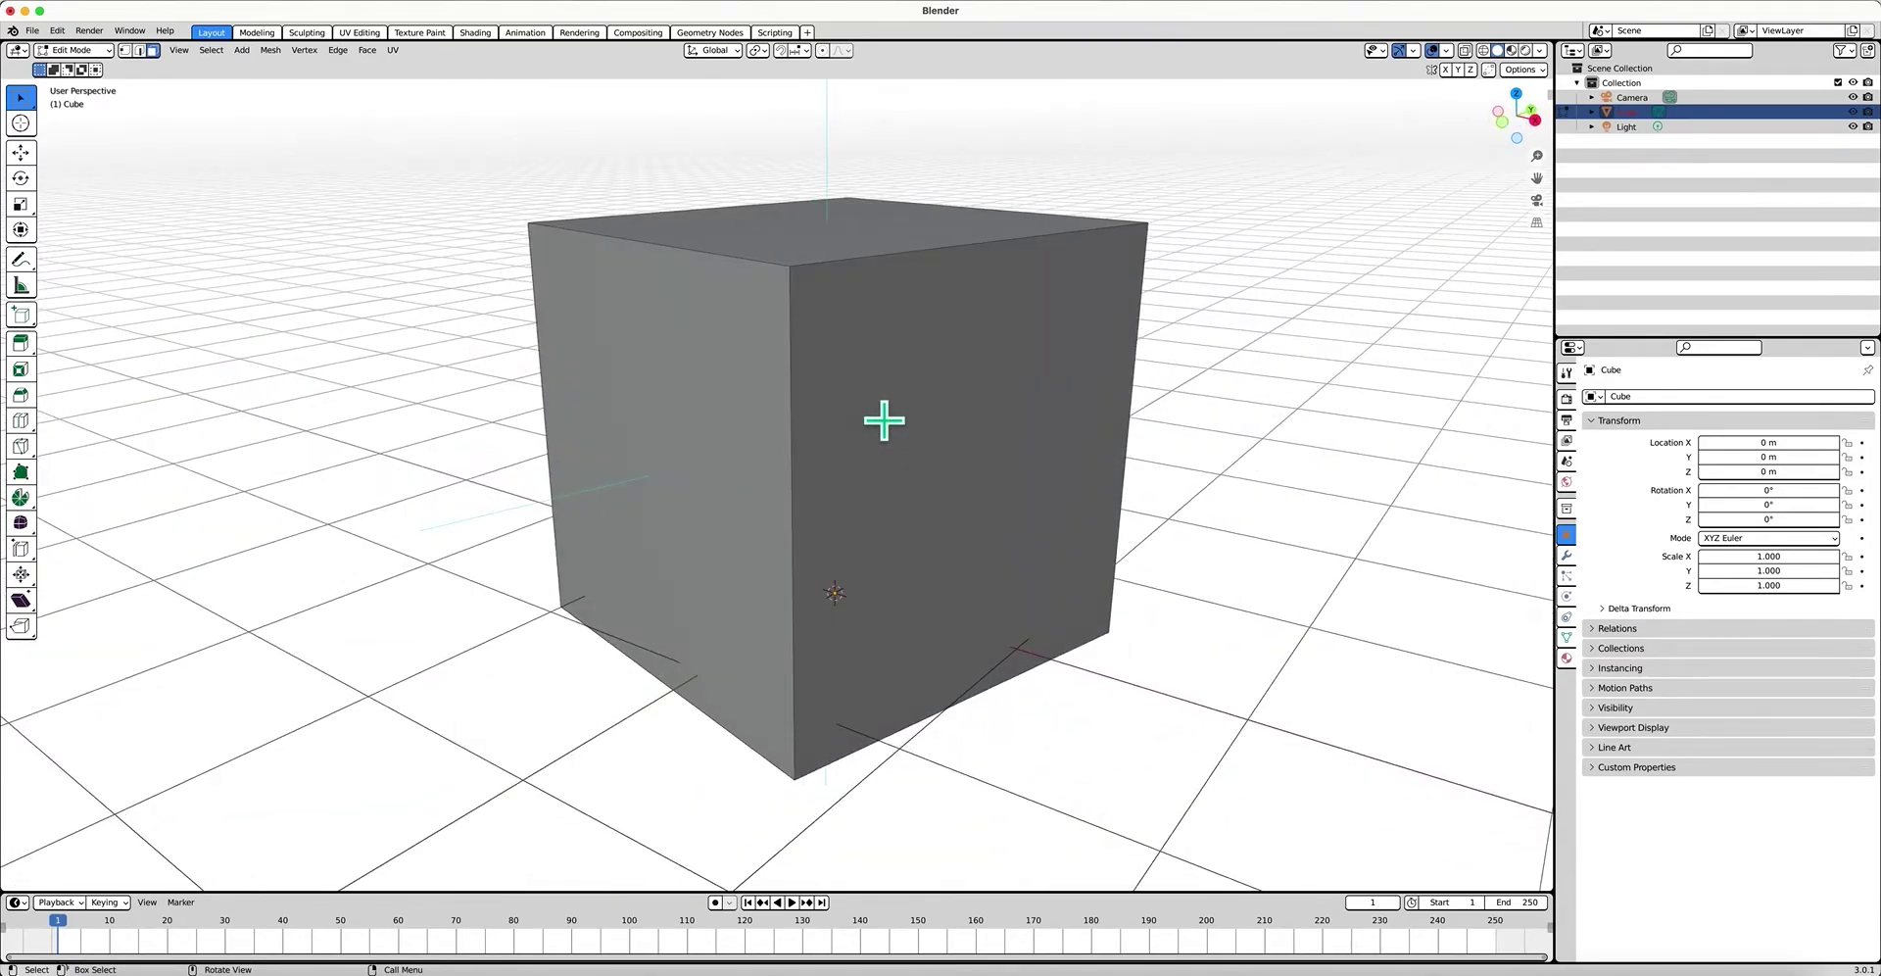
scroll(883, 419, left, 2)
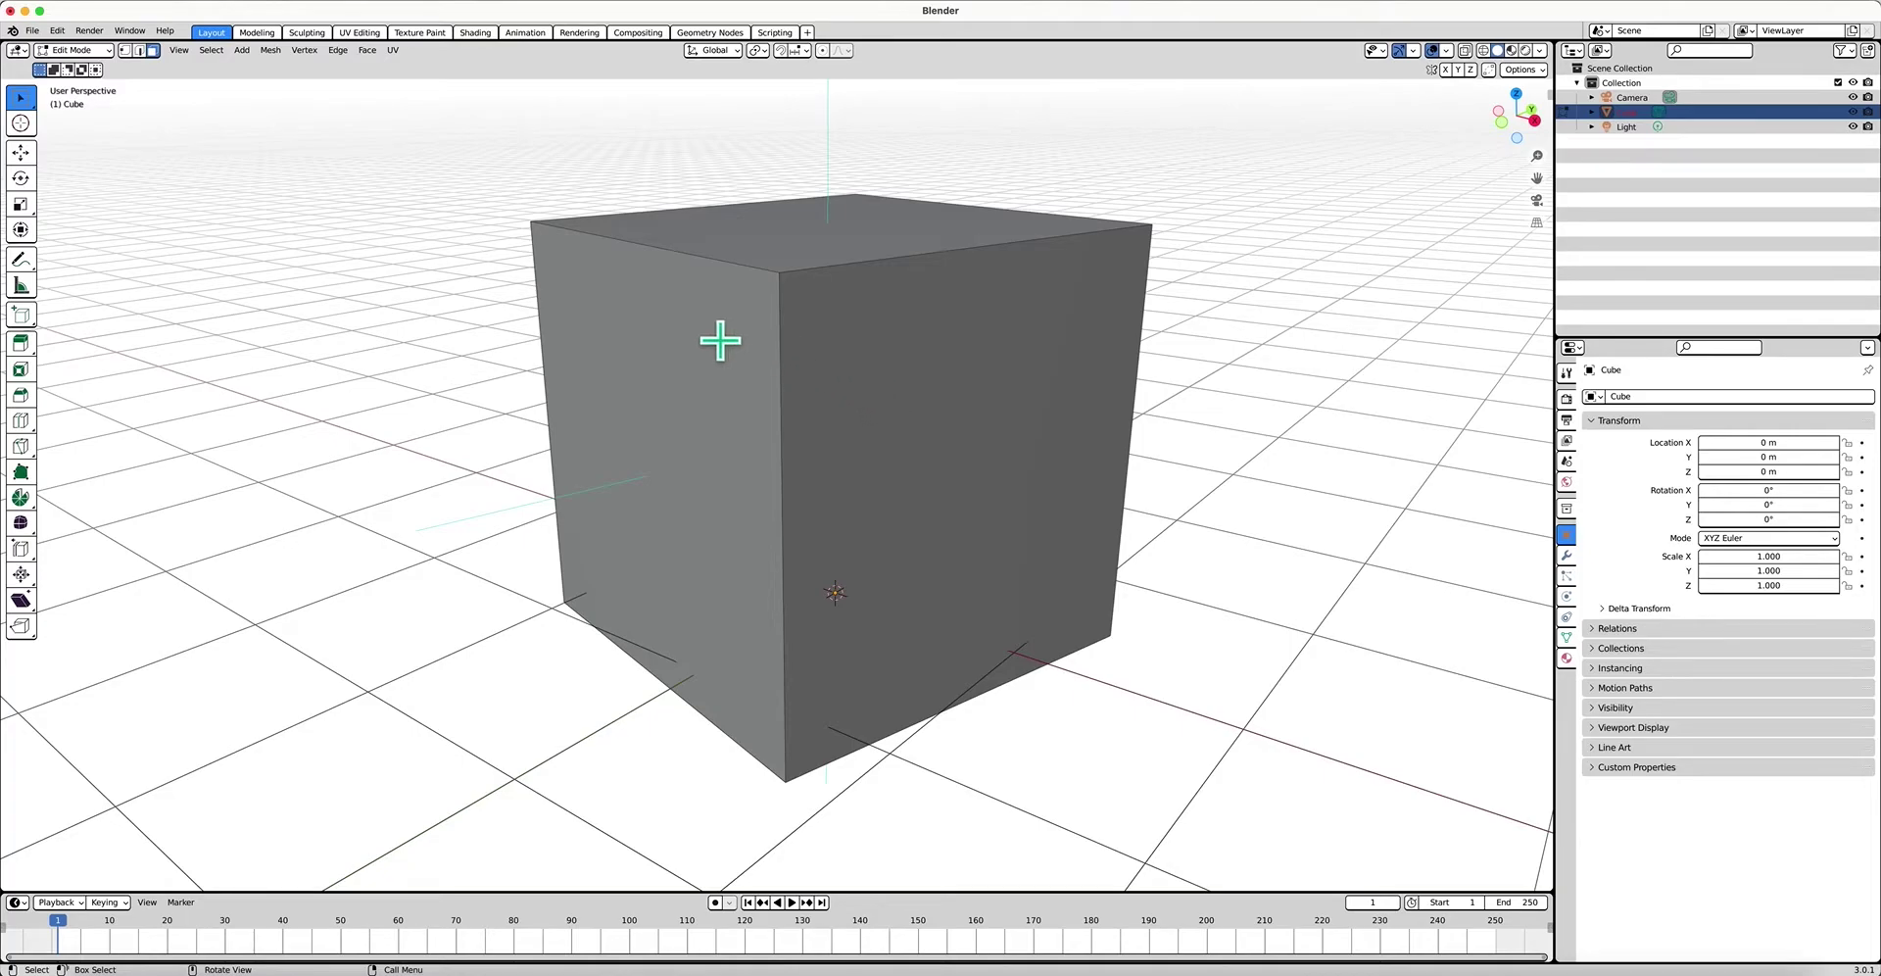
scroll(722, 336, up, 3)
scroll(784, 490, down, 3)
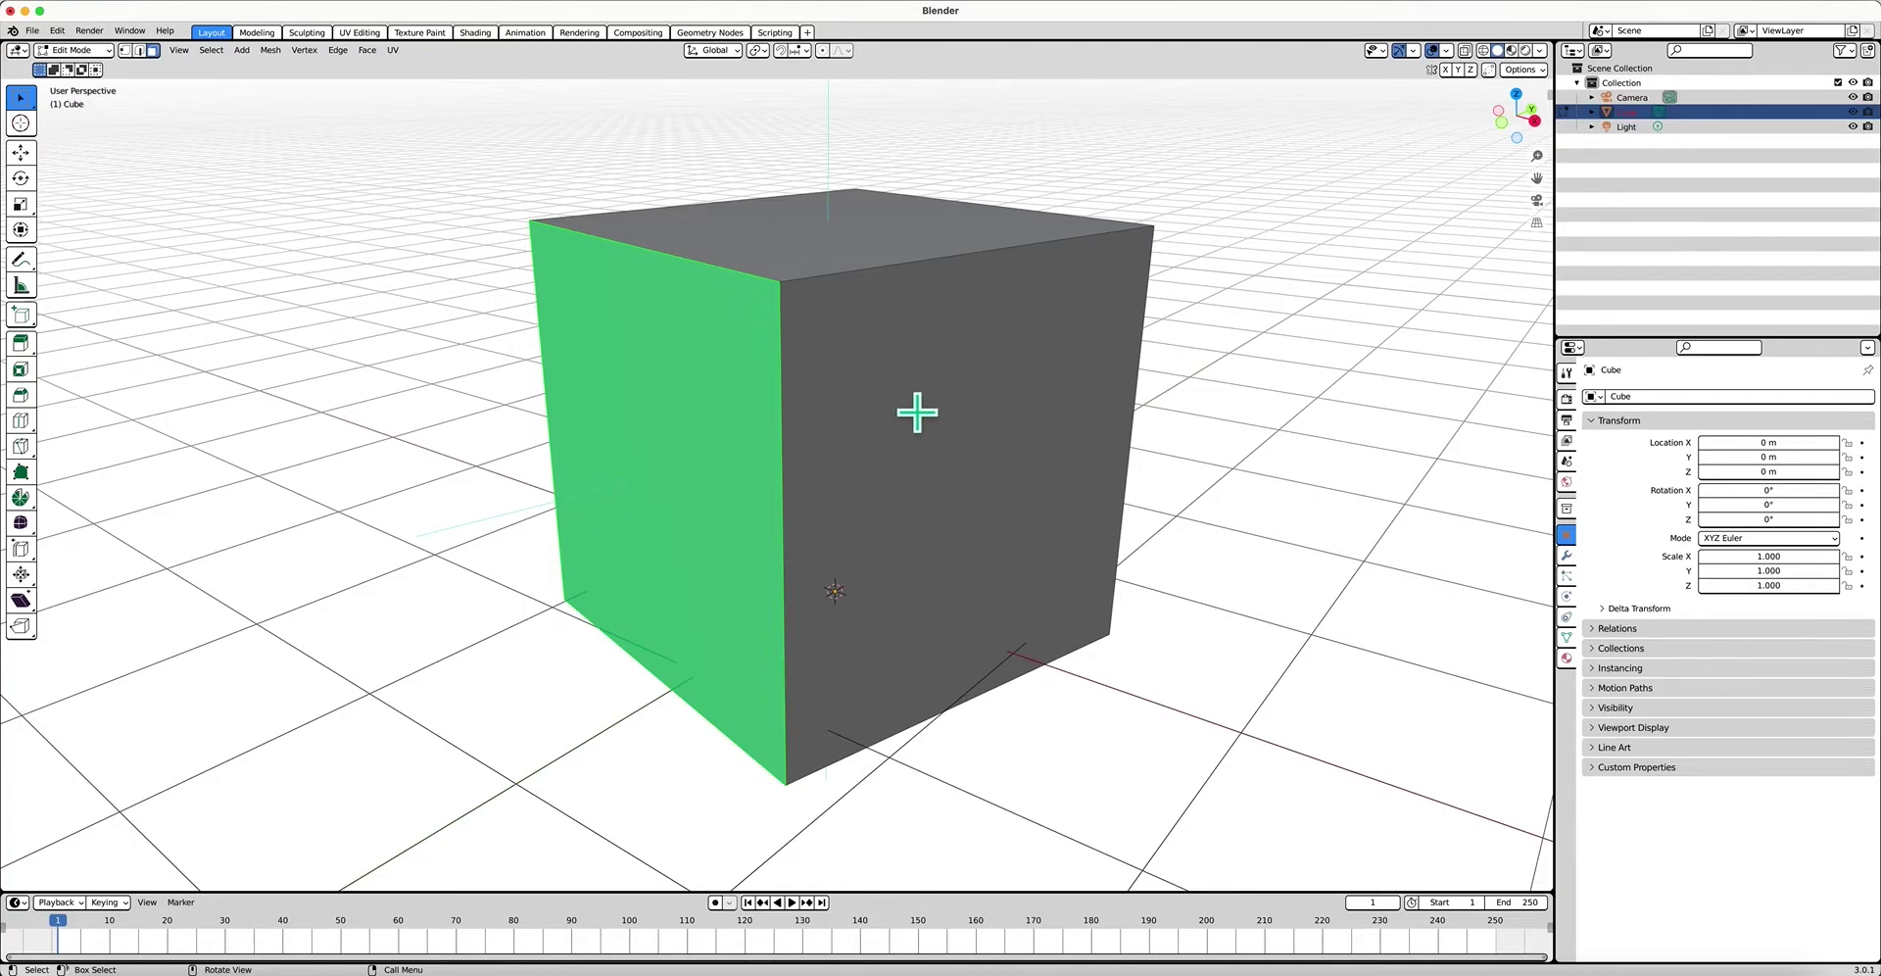
click(911, 414)
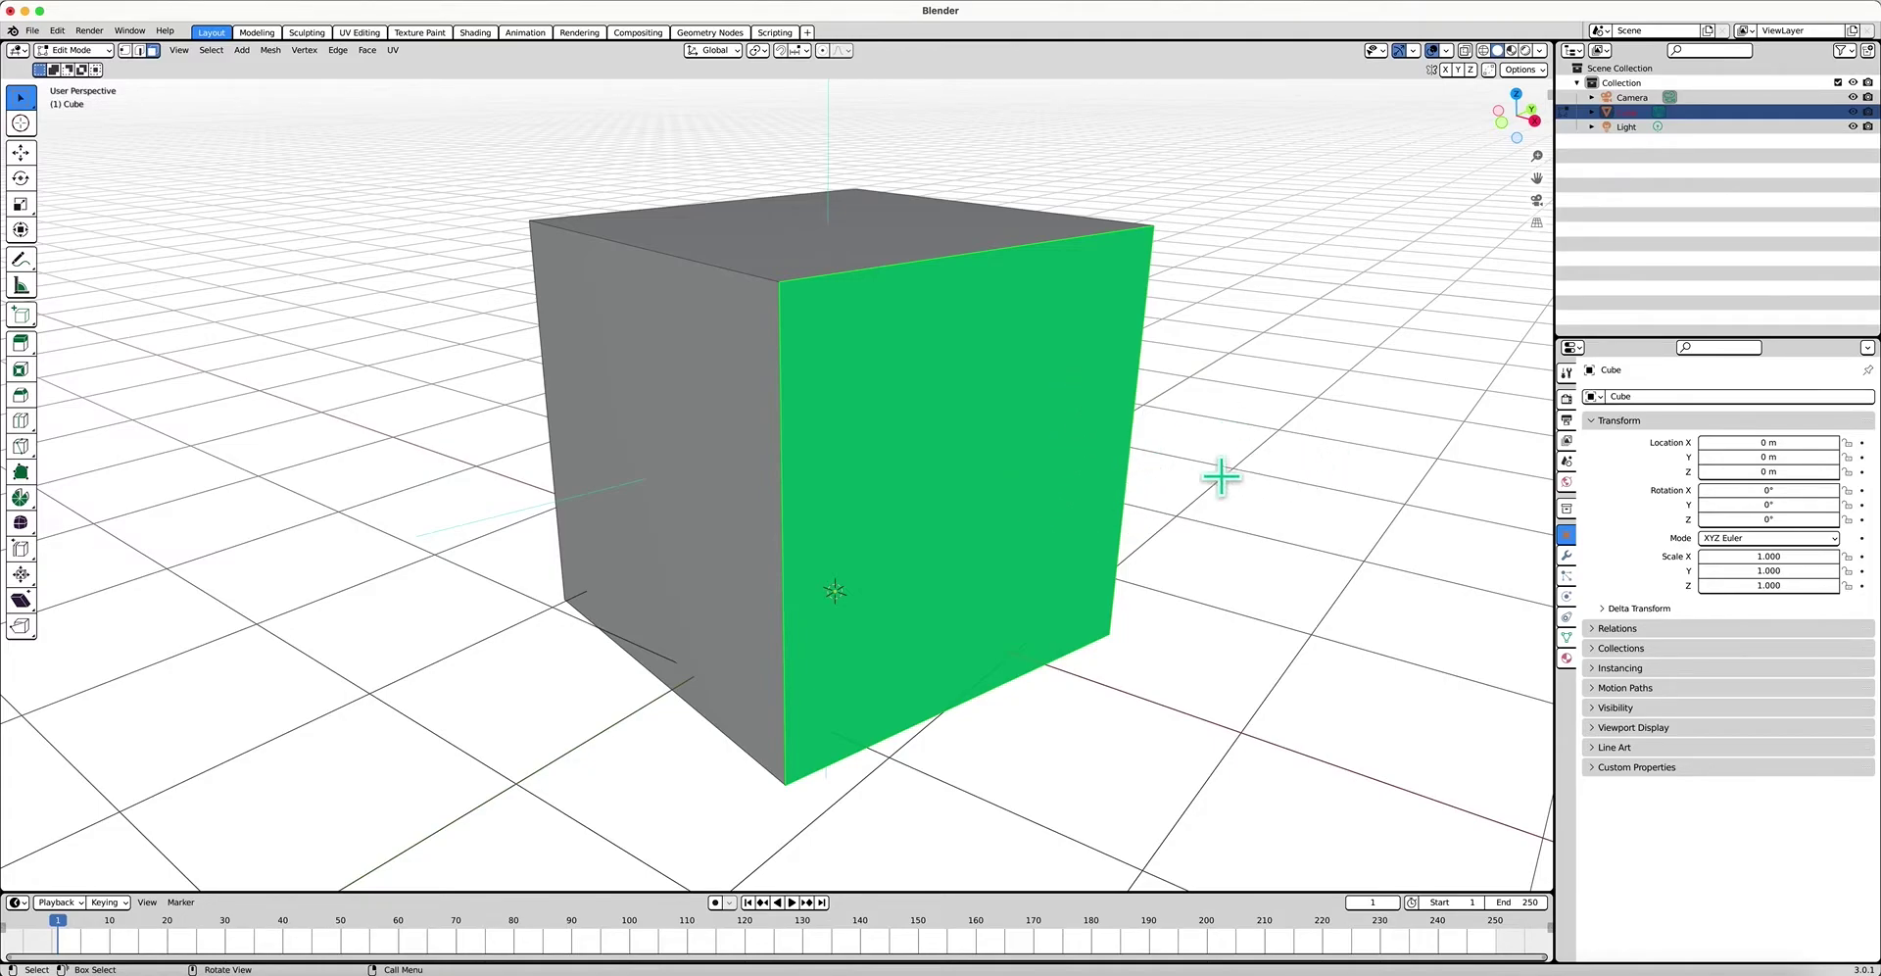
click(891, 970)
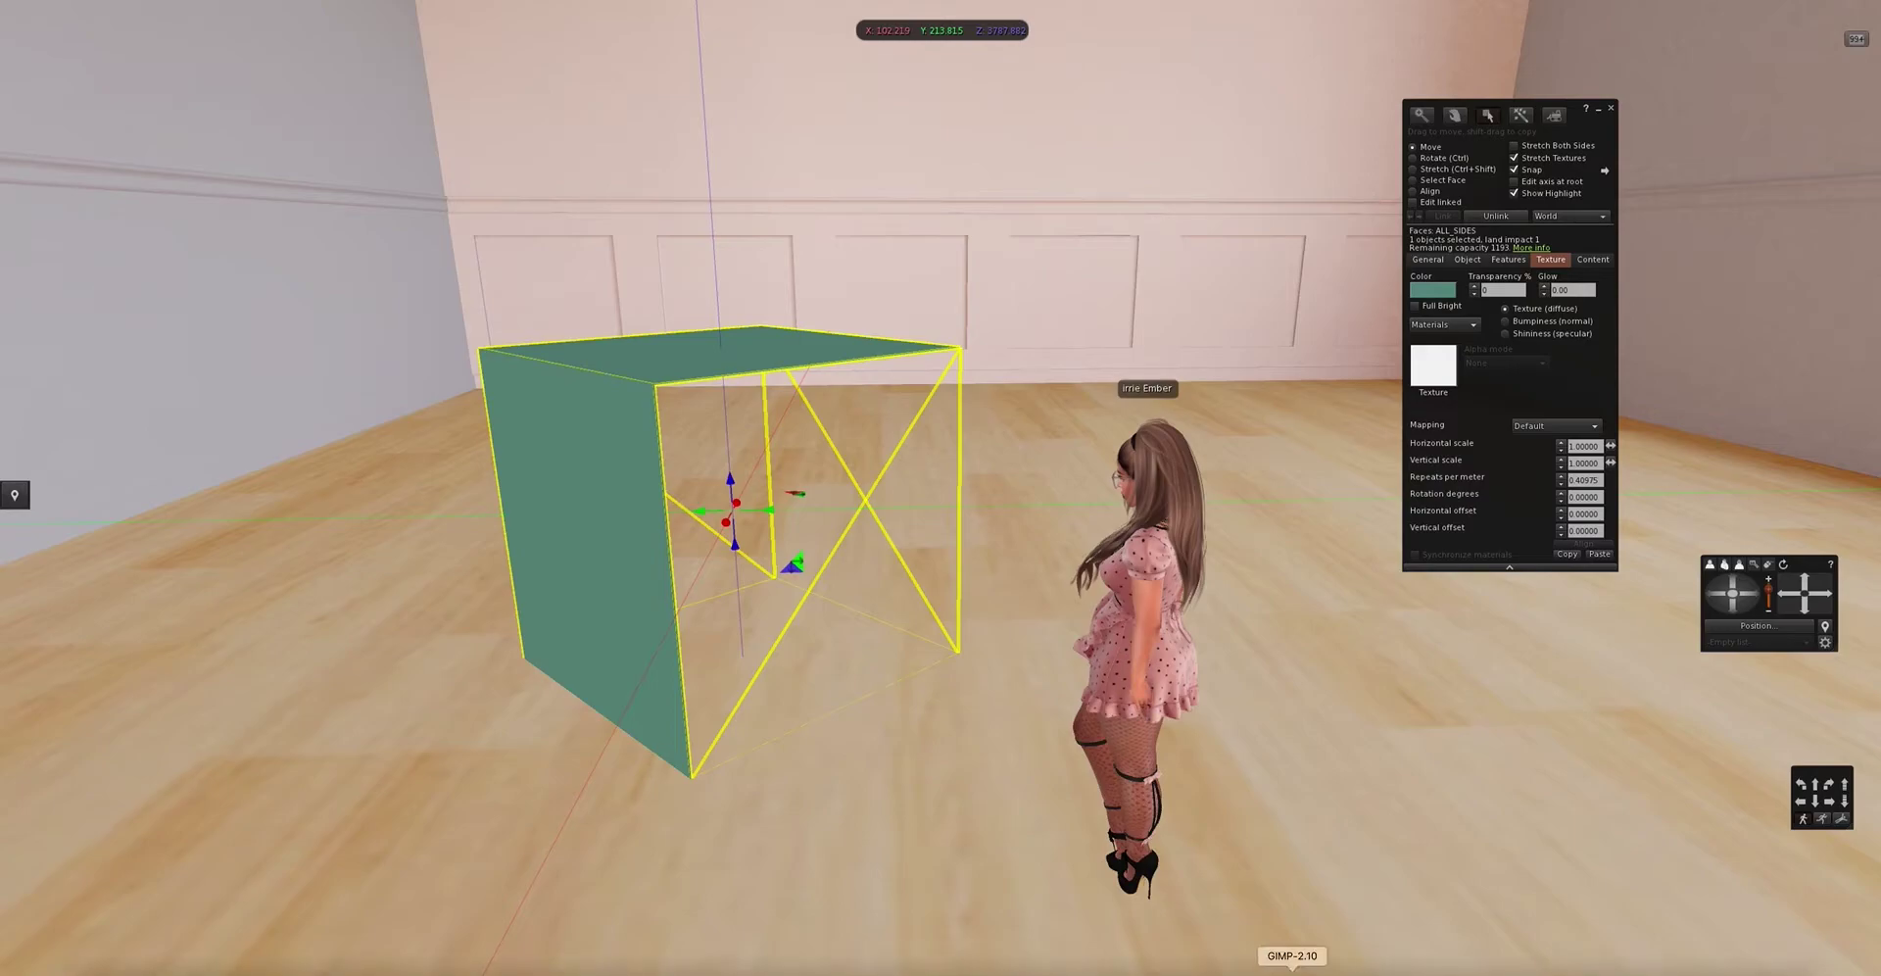
click(1239, 970)
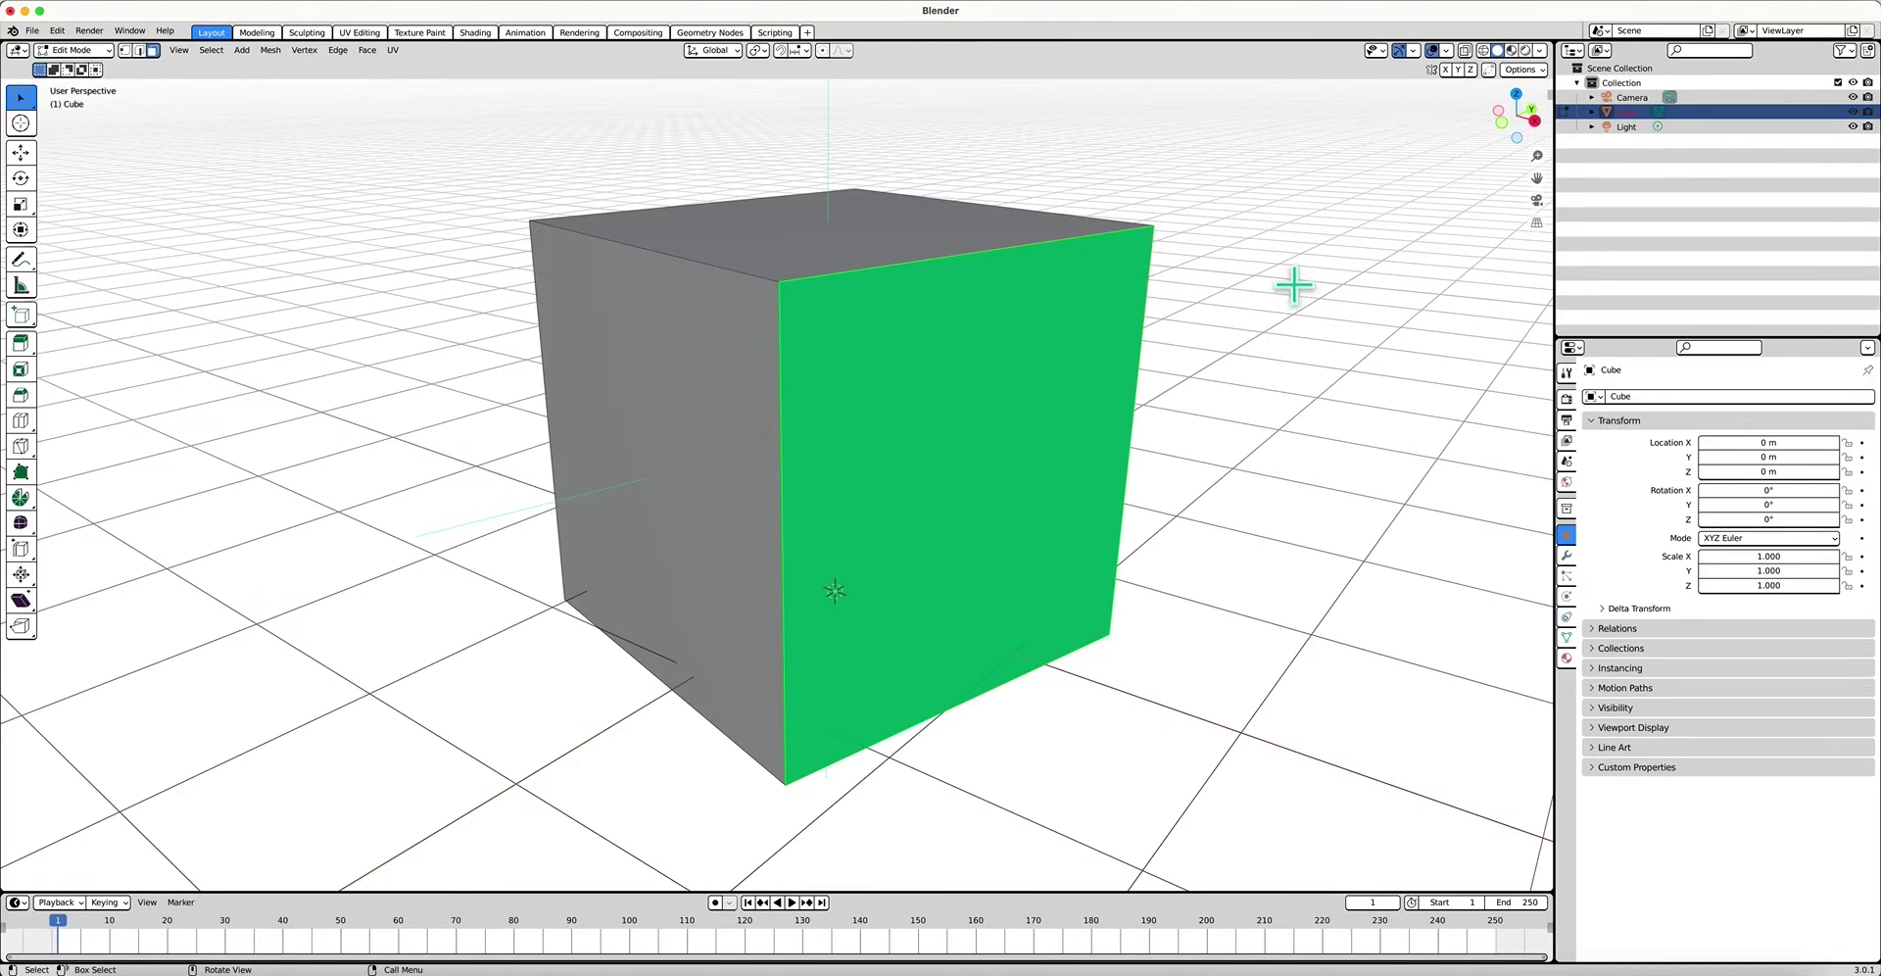
Leave Edit Mode so the cube shows as a plain grey solid in Object Mode
key(Tab)
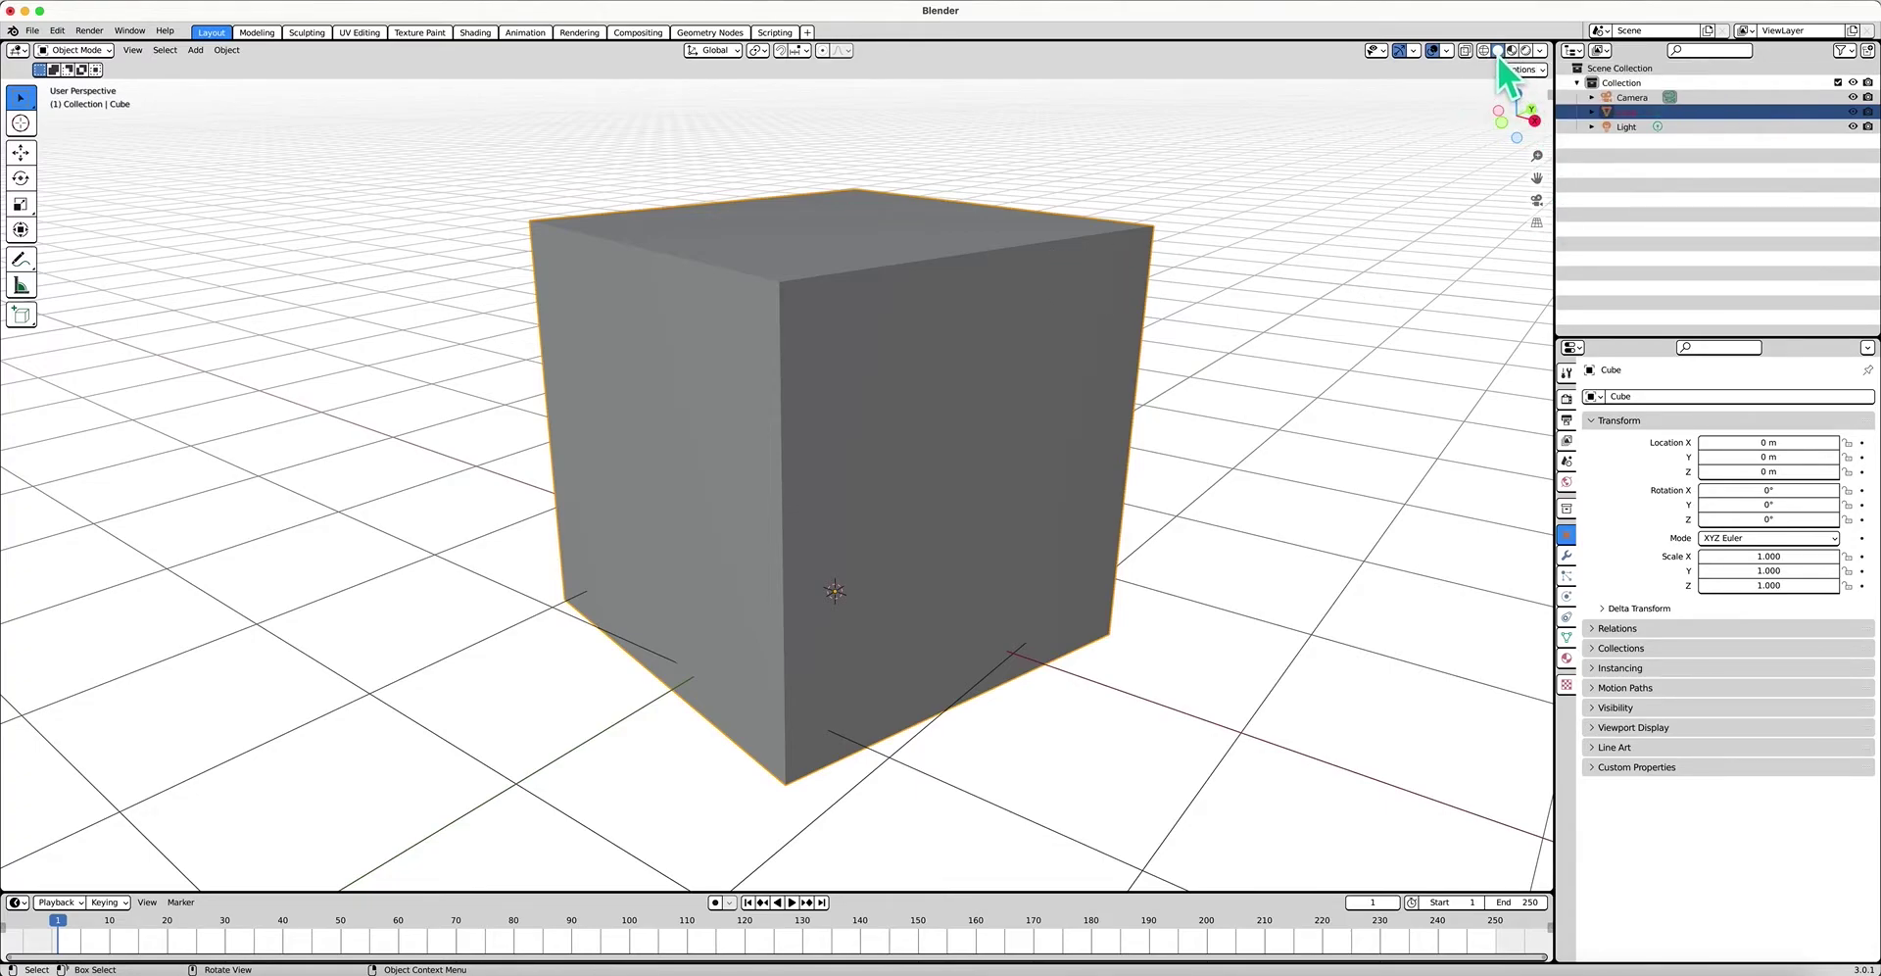
Enable Backface Culling in Viewport Shading, deselect the cube, and view it from the side
click(1541, 50)
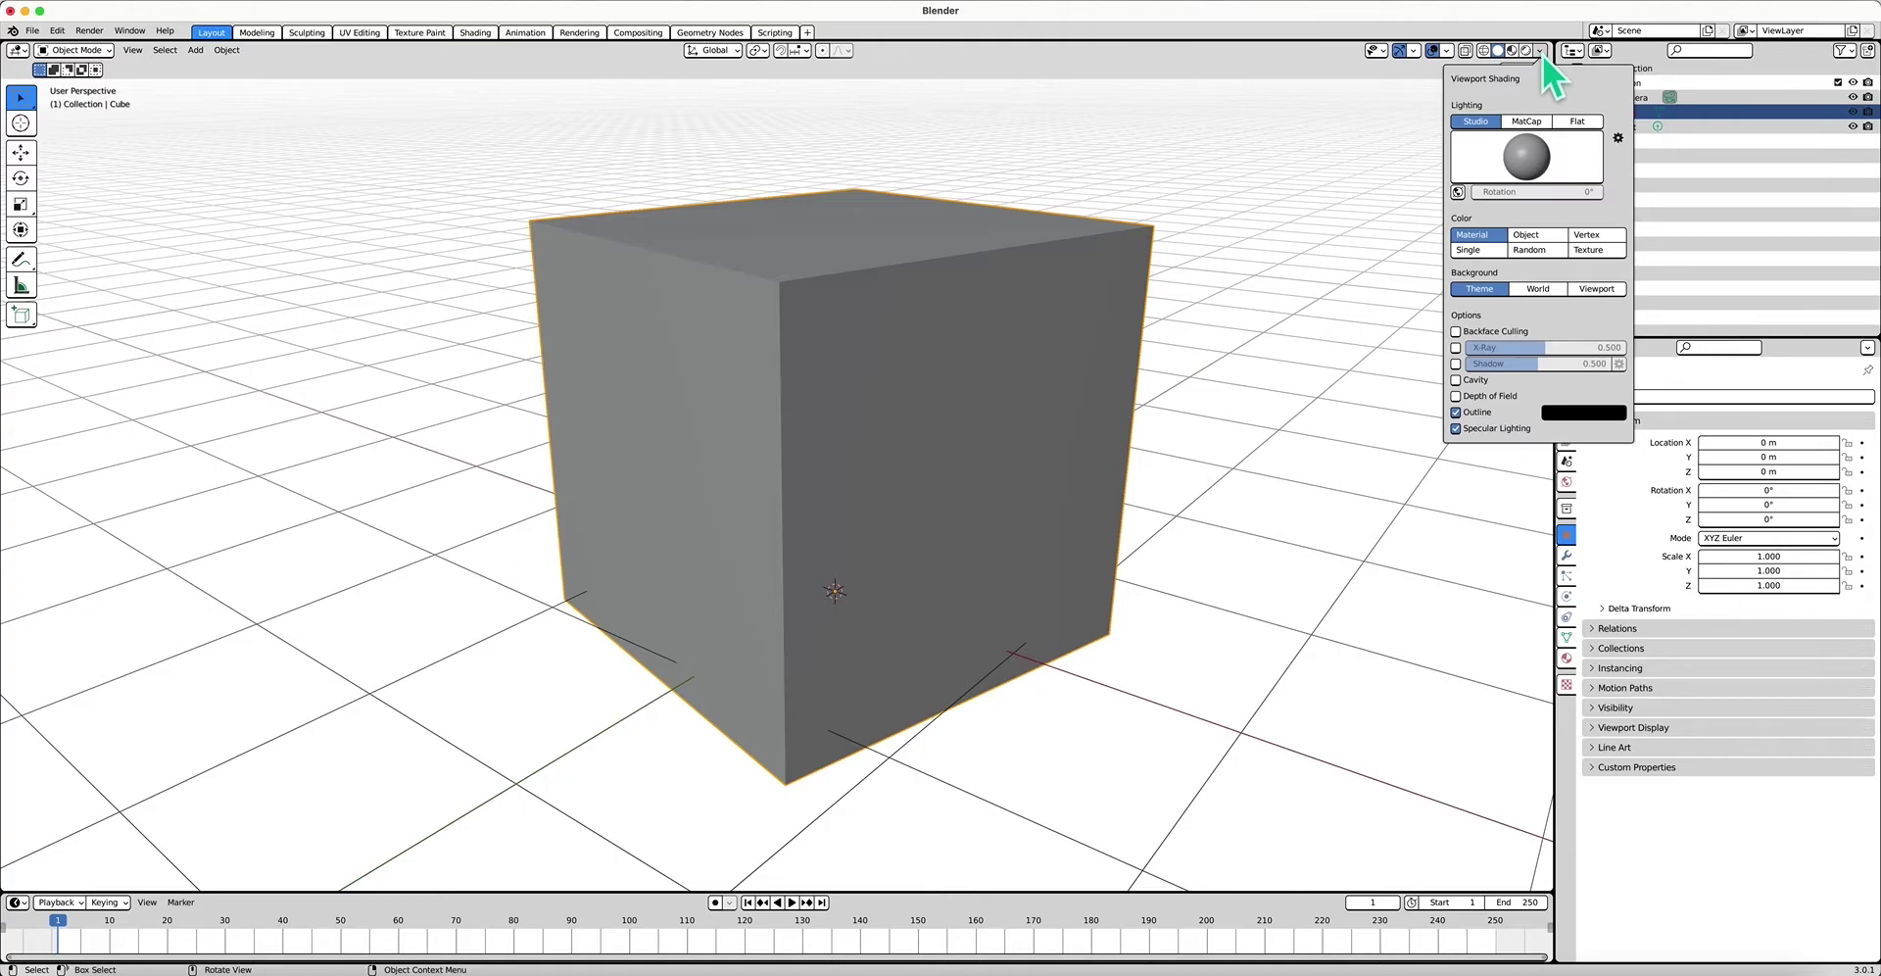
click(1455, 332)
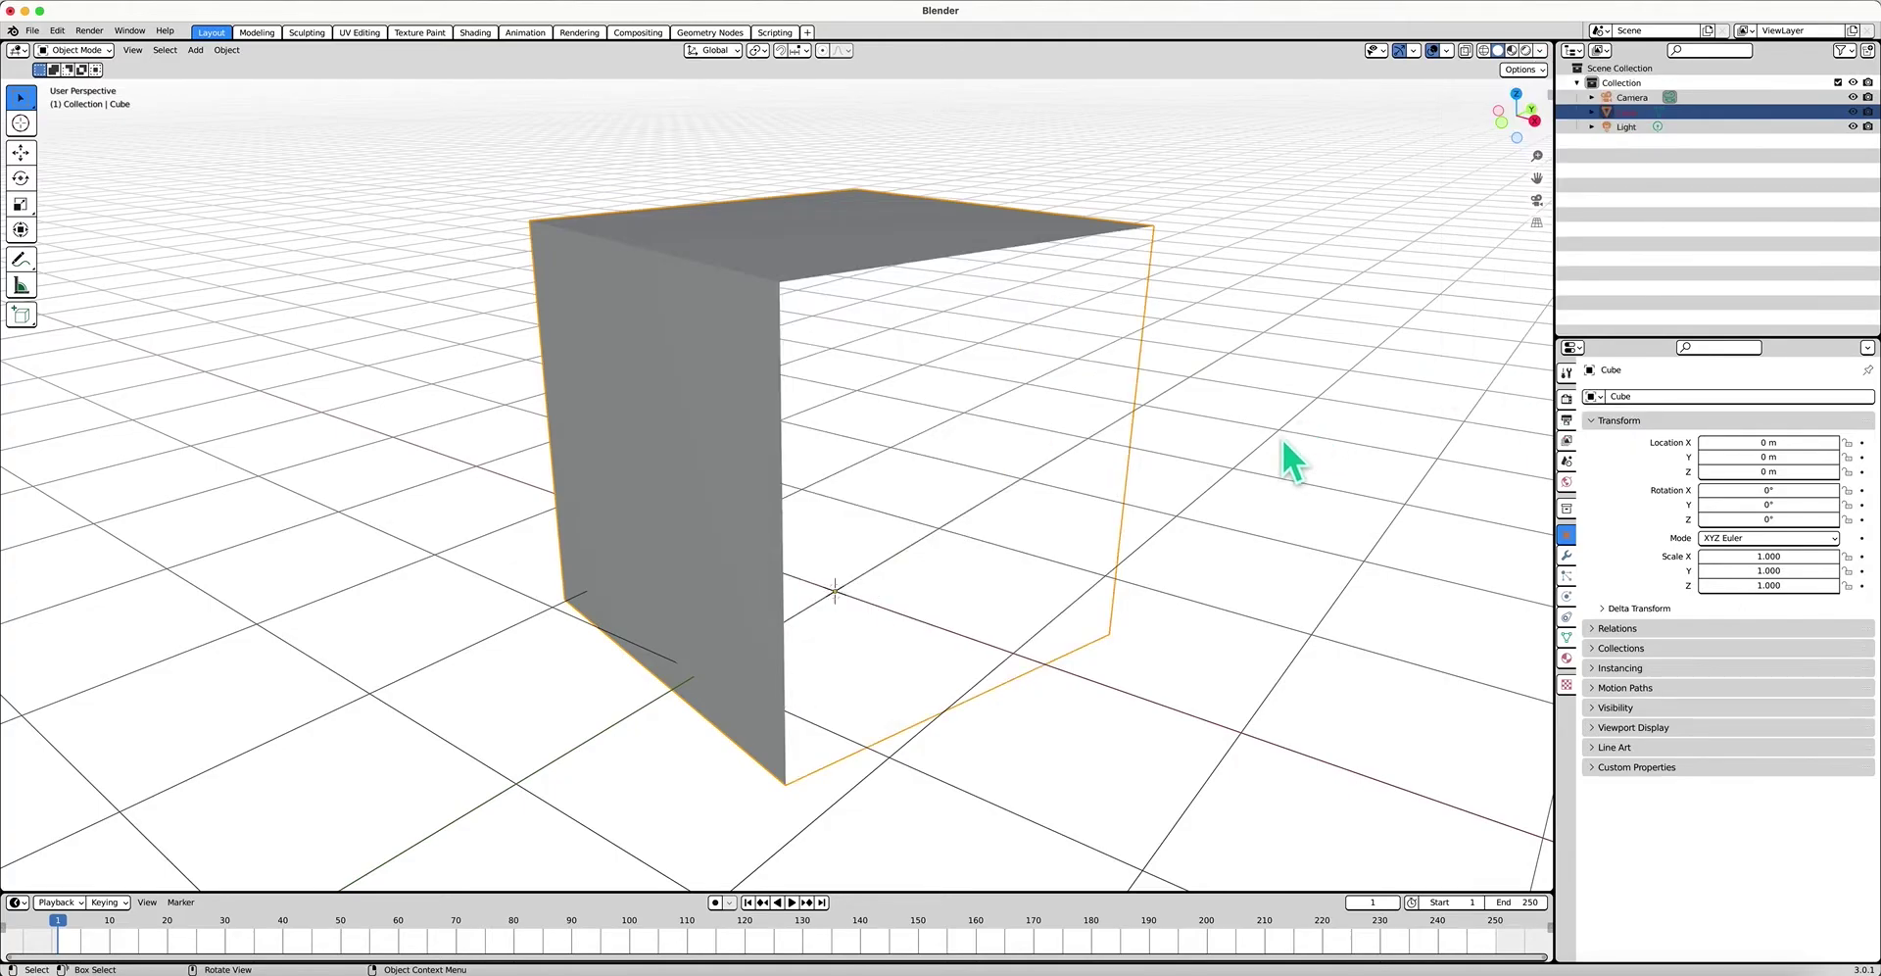
click(1265, 399)
scroll(931, 392, left, 10)
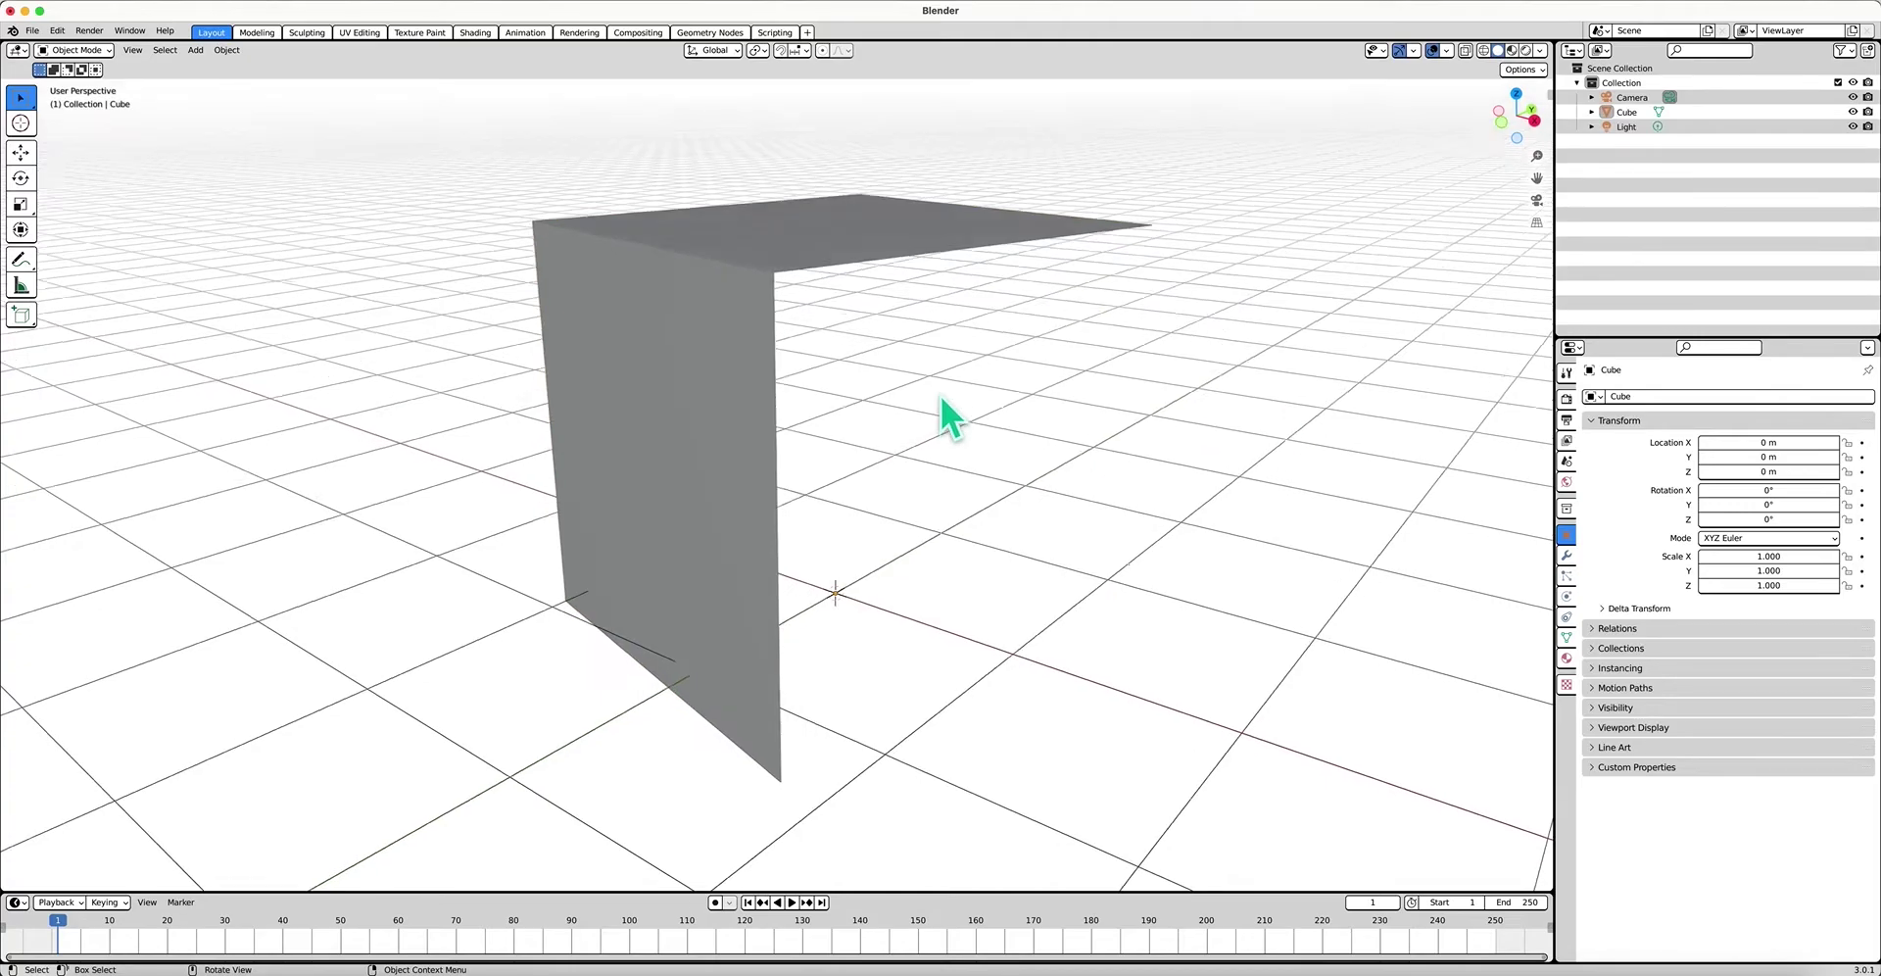
scroll(941, 395, left, 10)
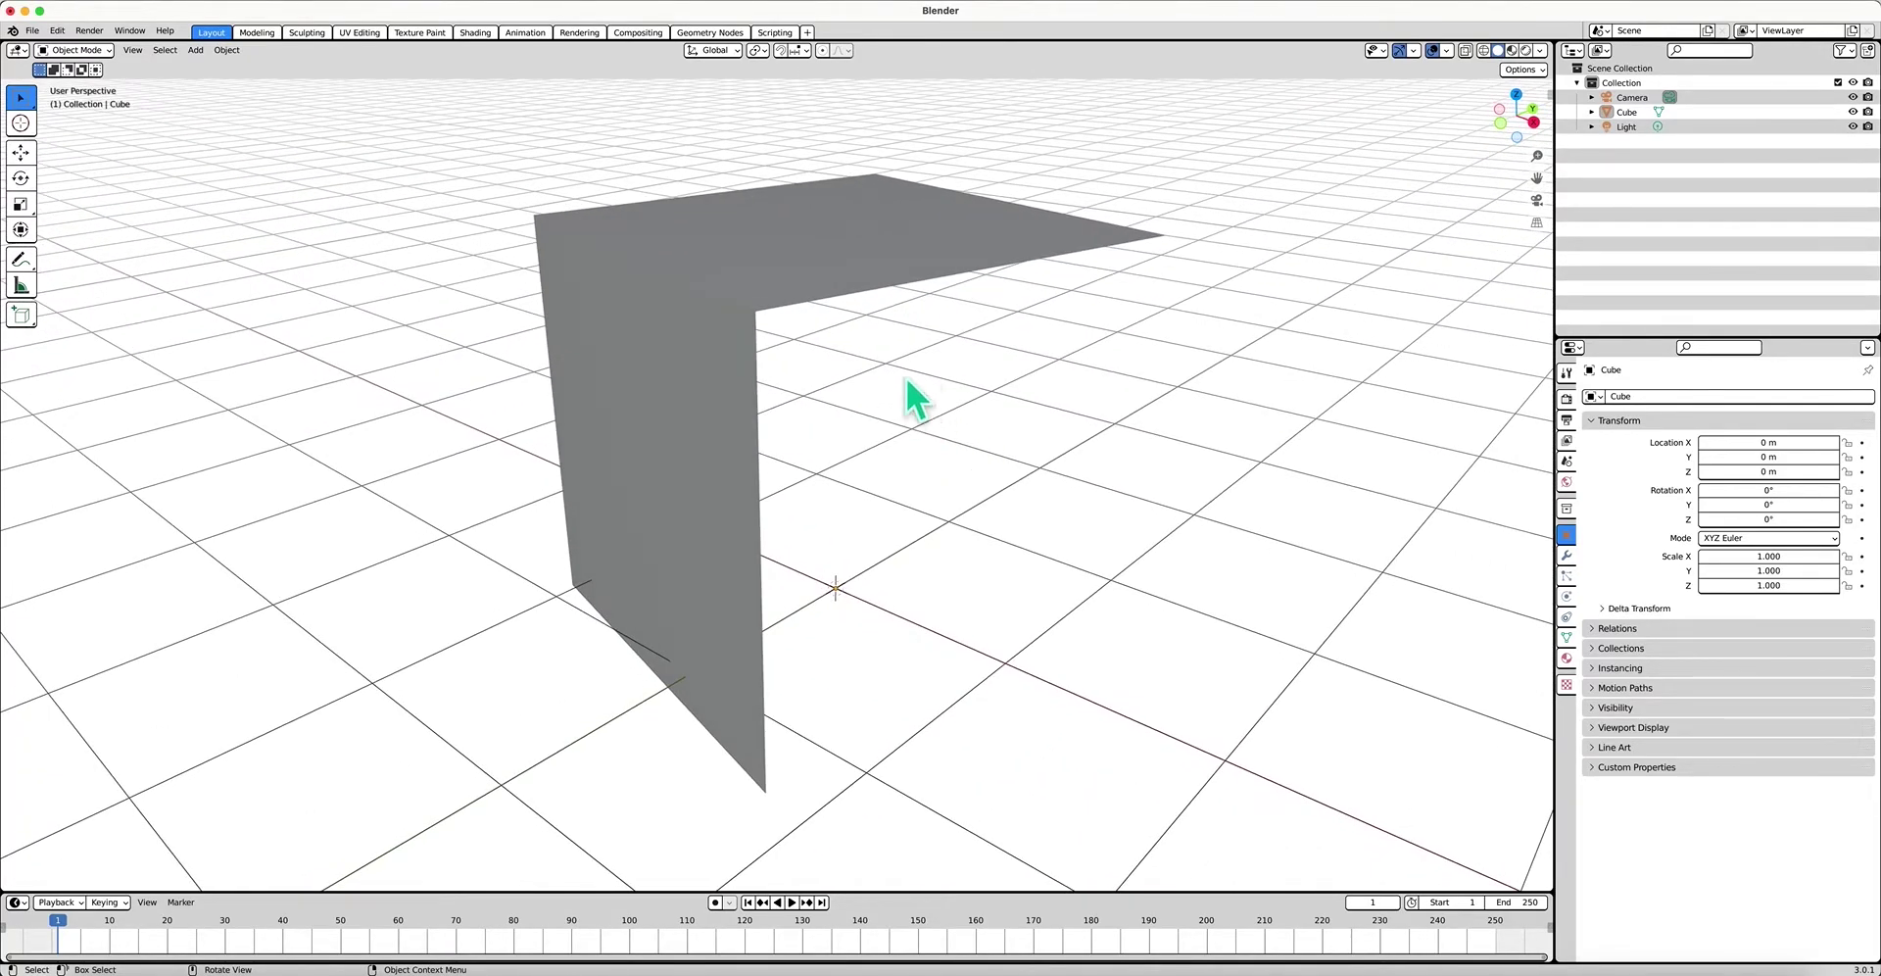
Select the cube, enter Edit Mode with nothing selected, and pick its culled front face
right_click(713, 396)
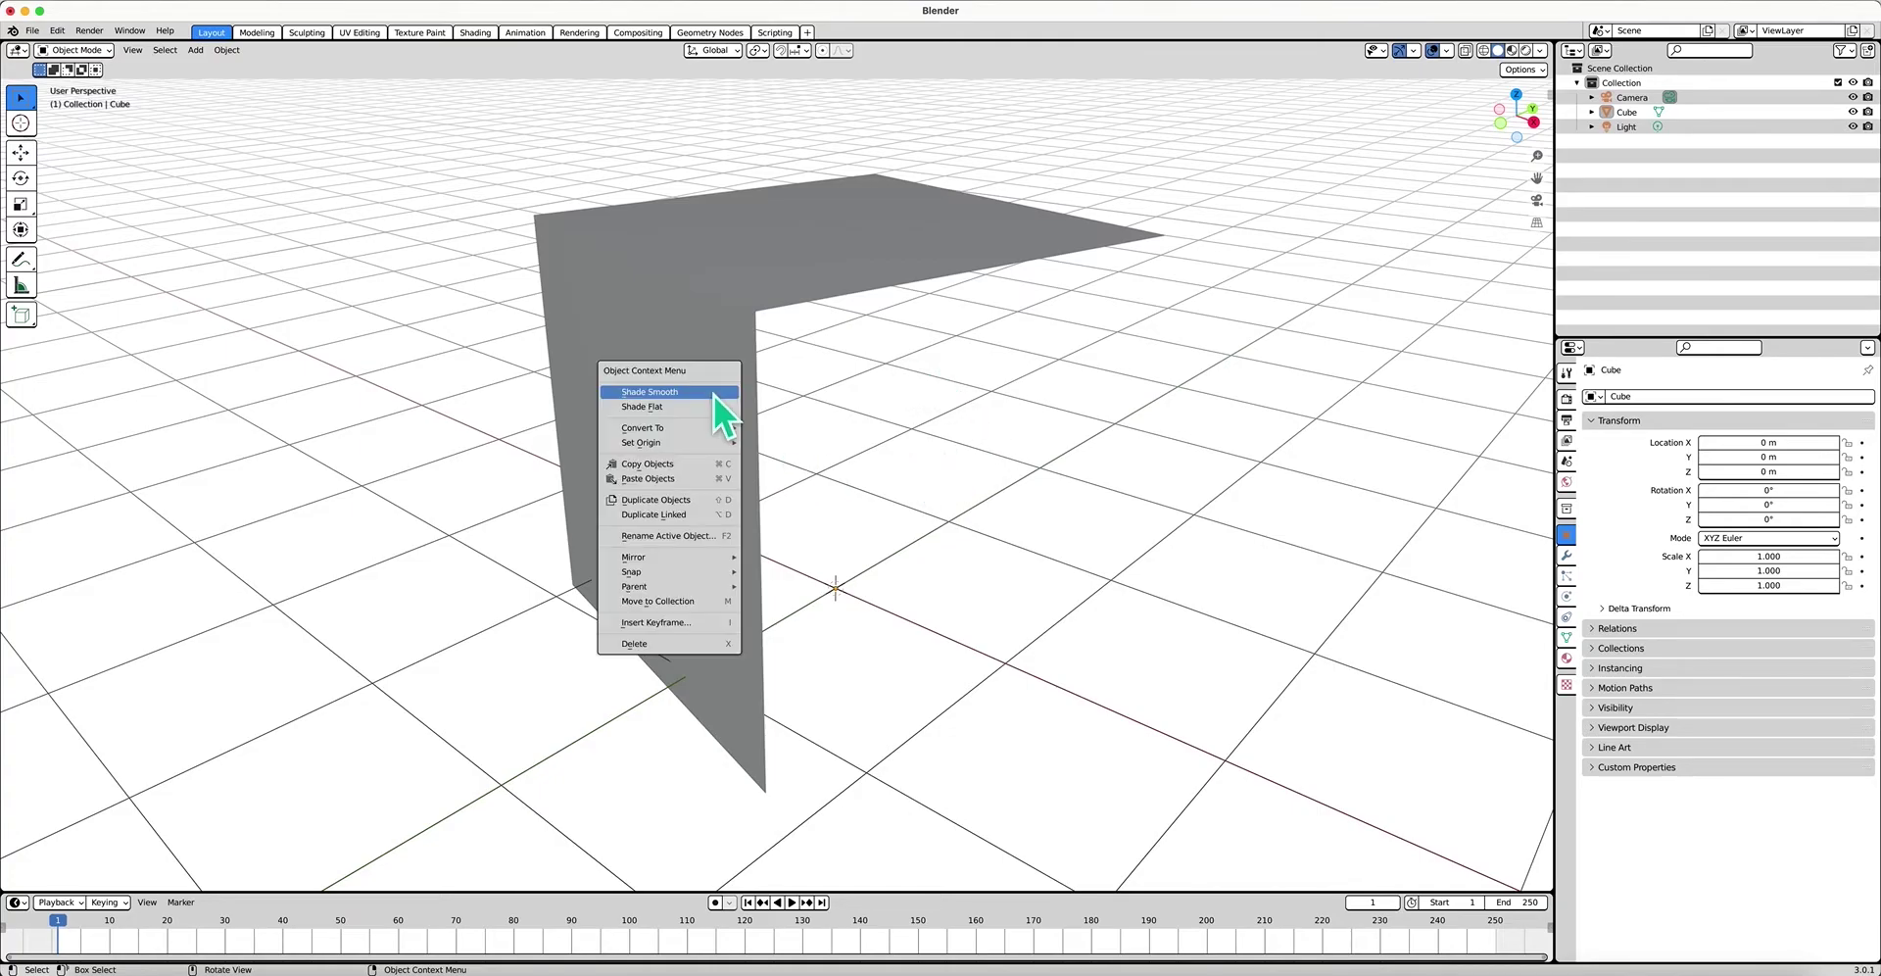
click(696, 321)
key(Tab)
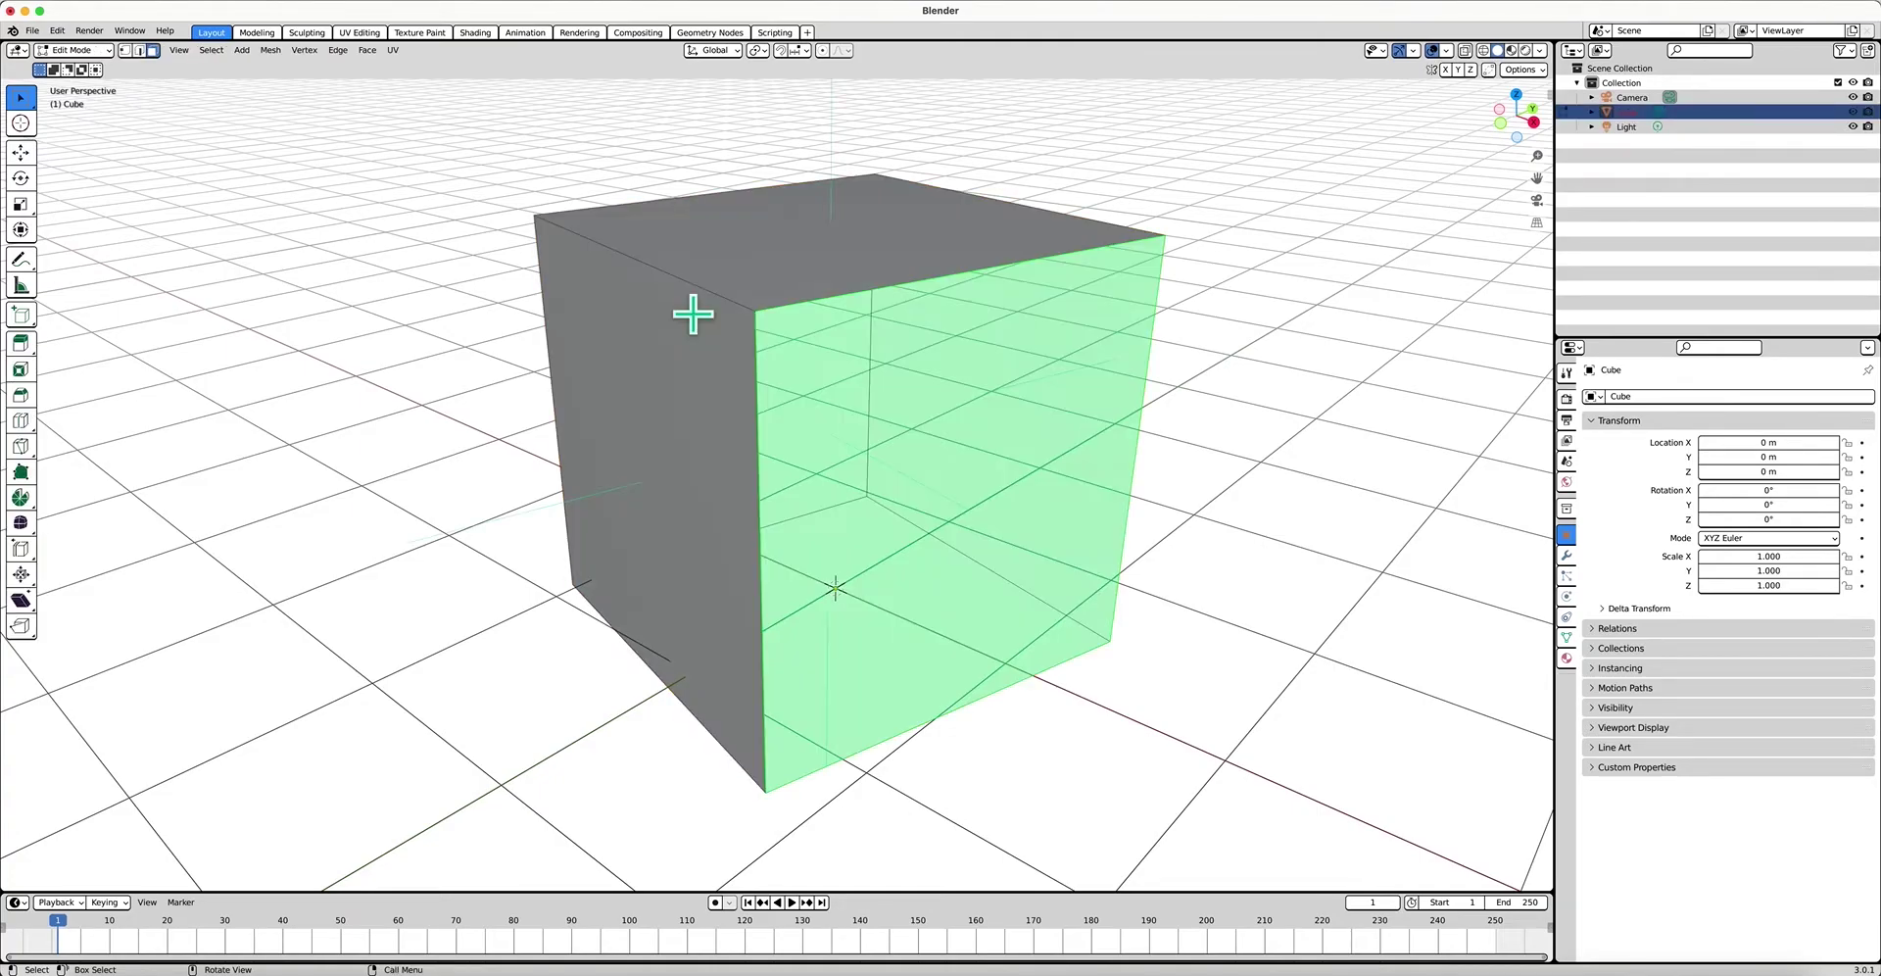
key(alt+a)
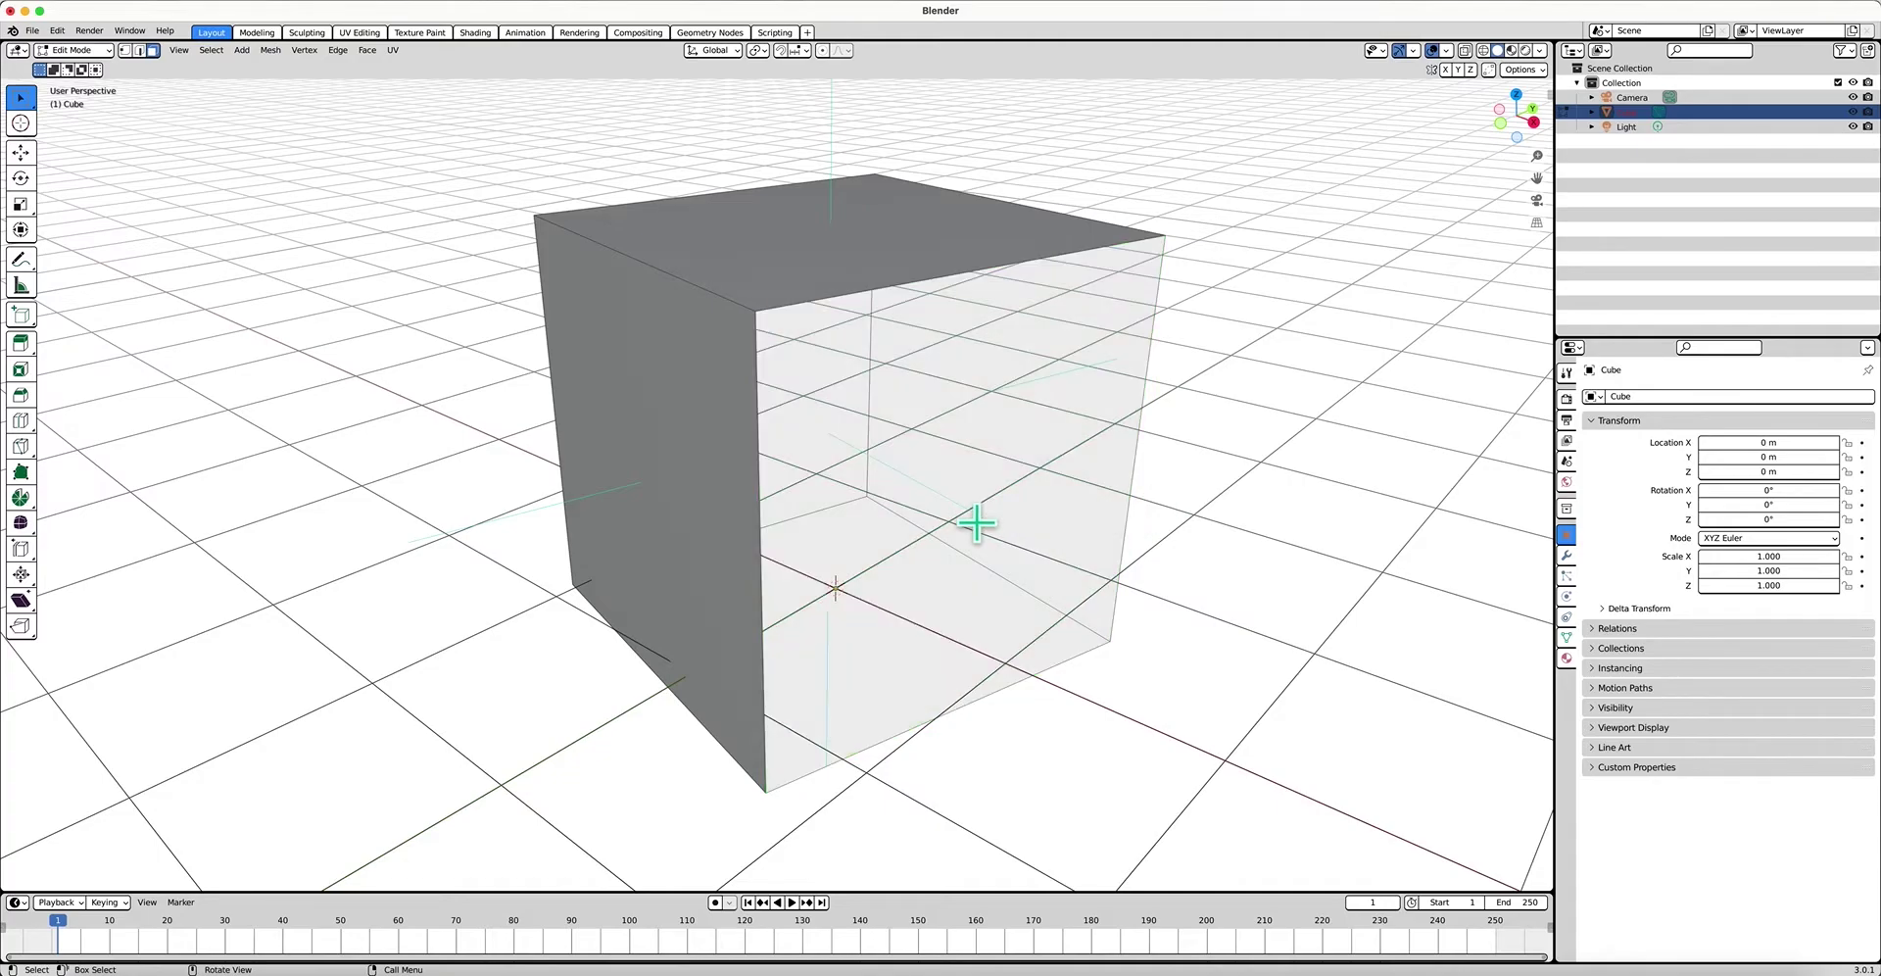
scroll(977, 524, up, 5)
click(911, 484)
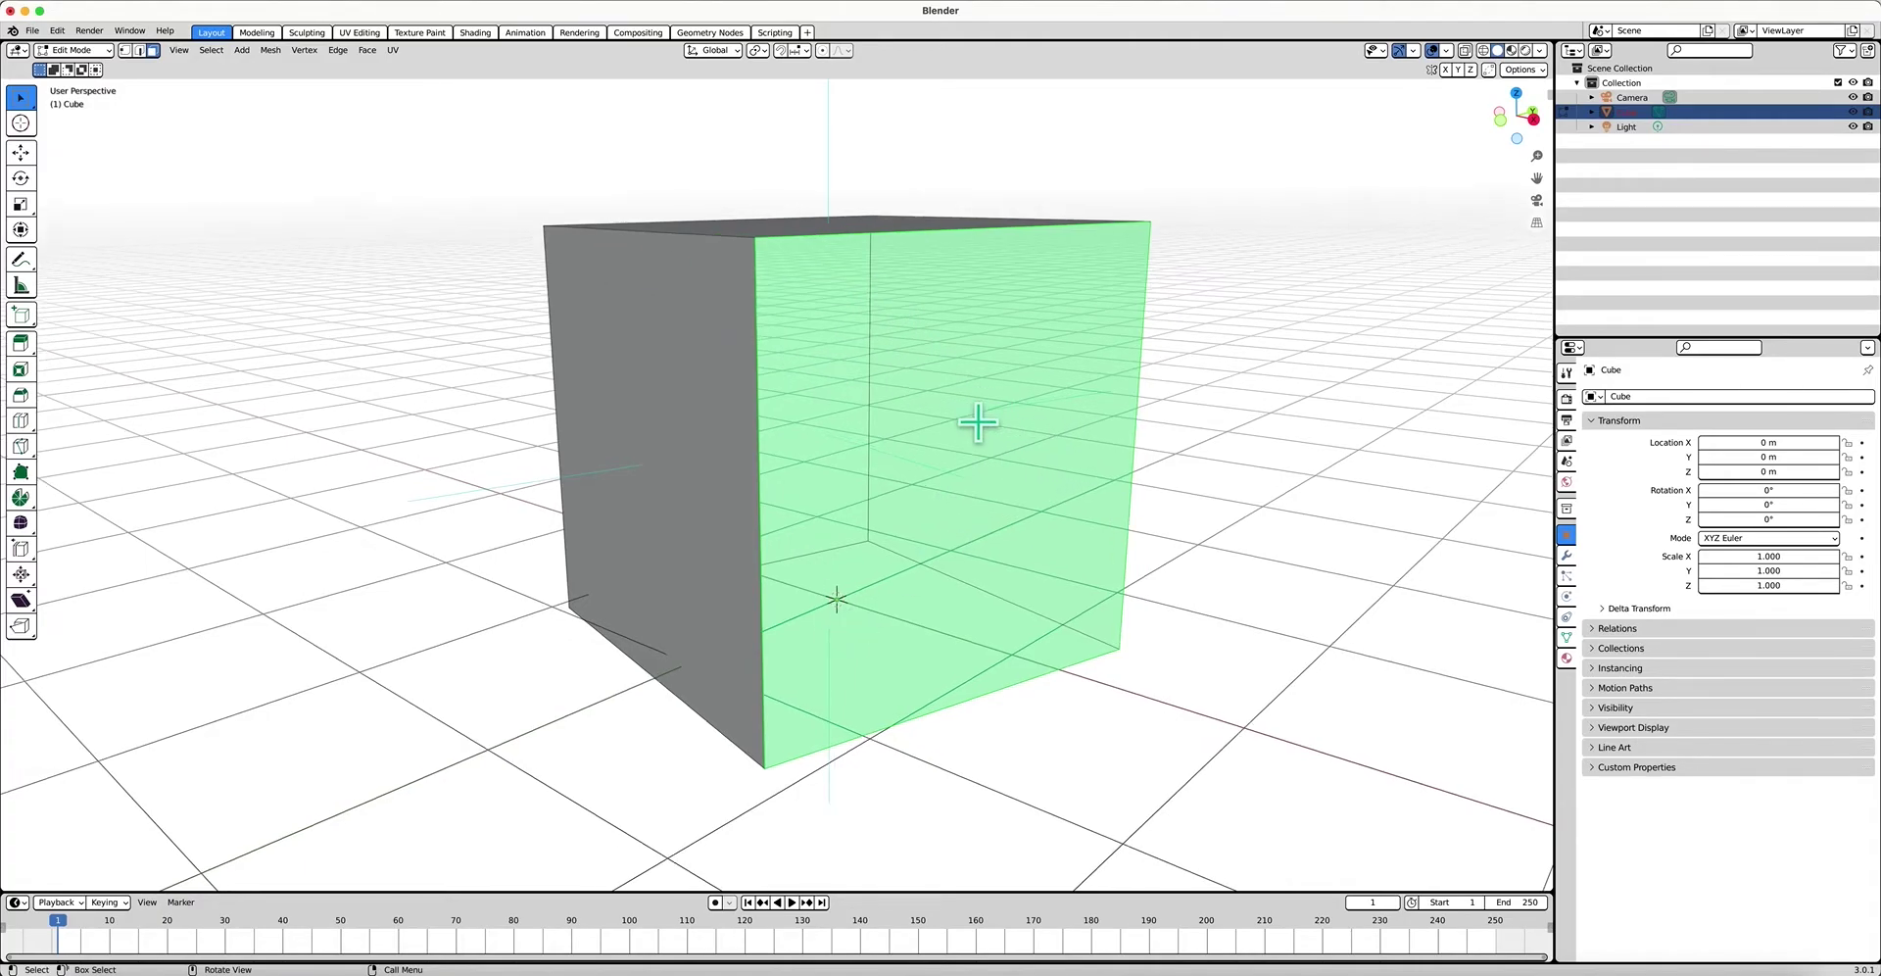
Compare by selecting the top face, then settle back on the front face
scroll(979, 424, up, 5)
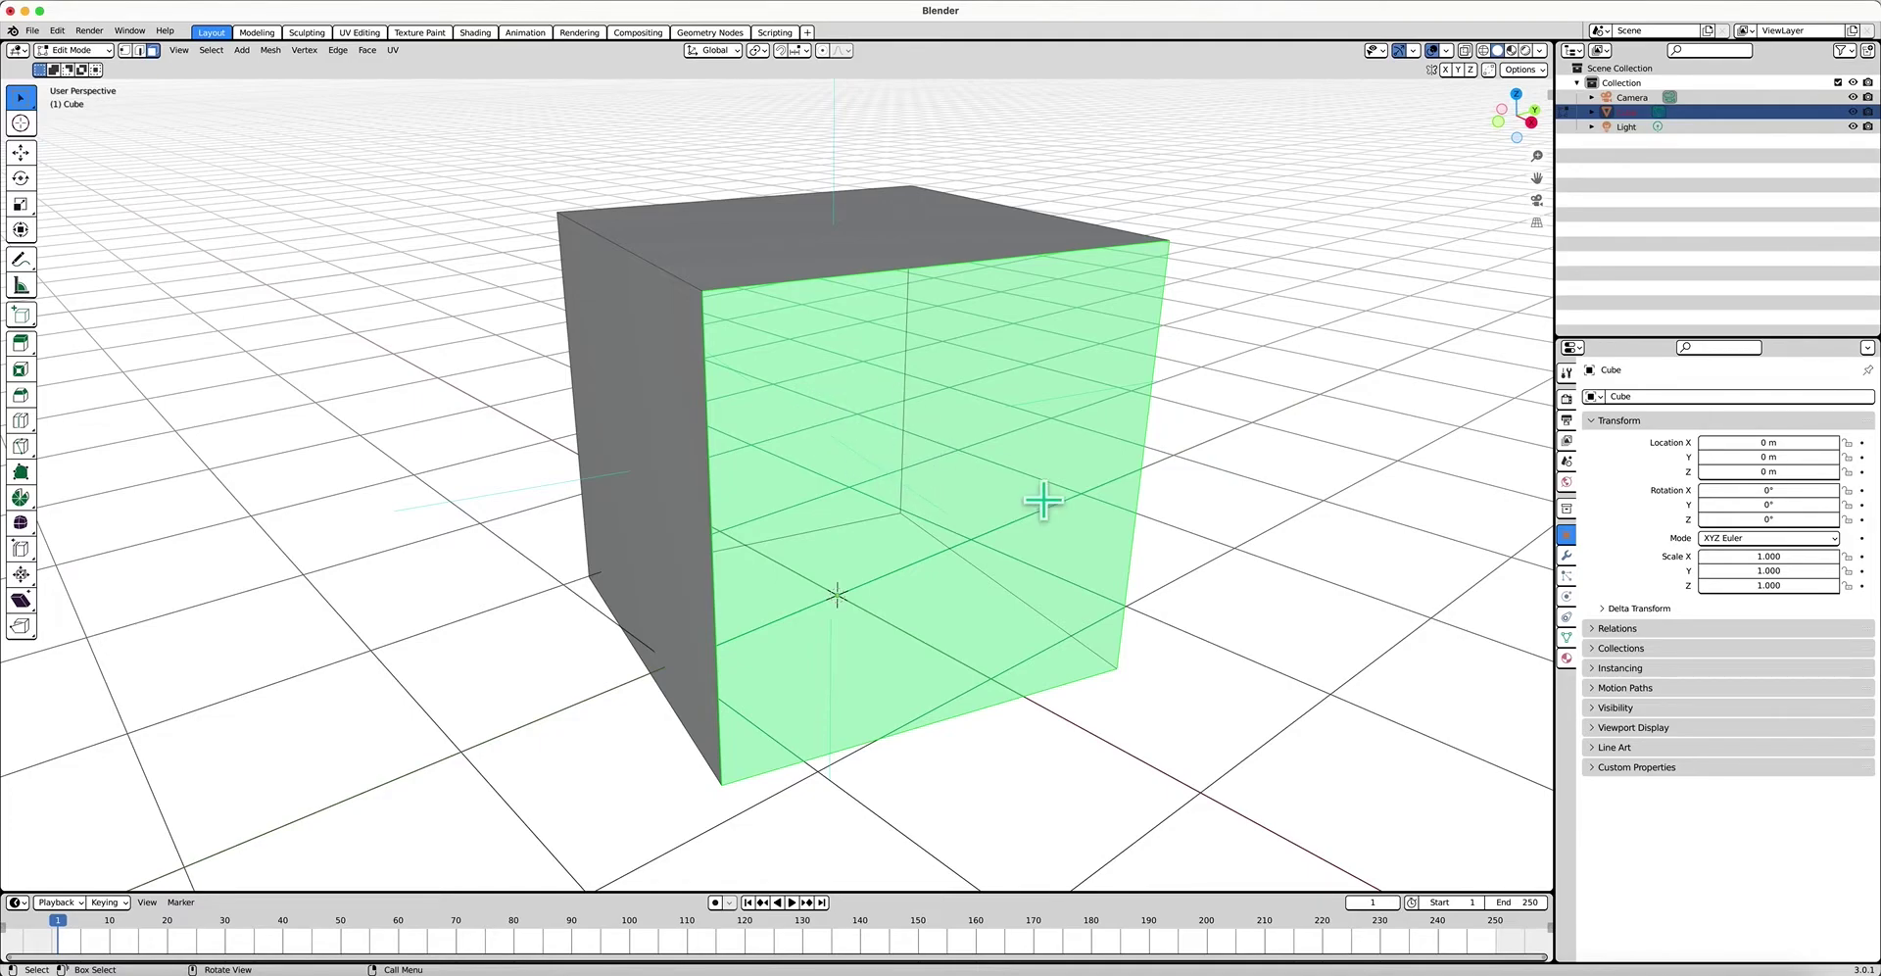
click(1197, 442)
click(1000, 487)
click(838, 221)
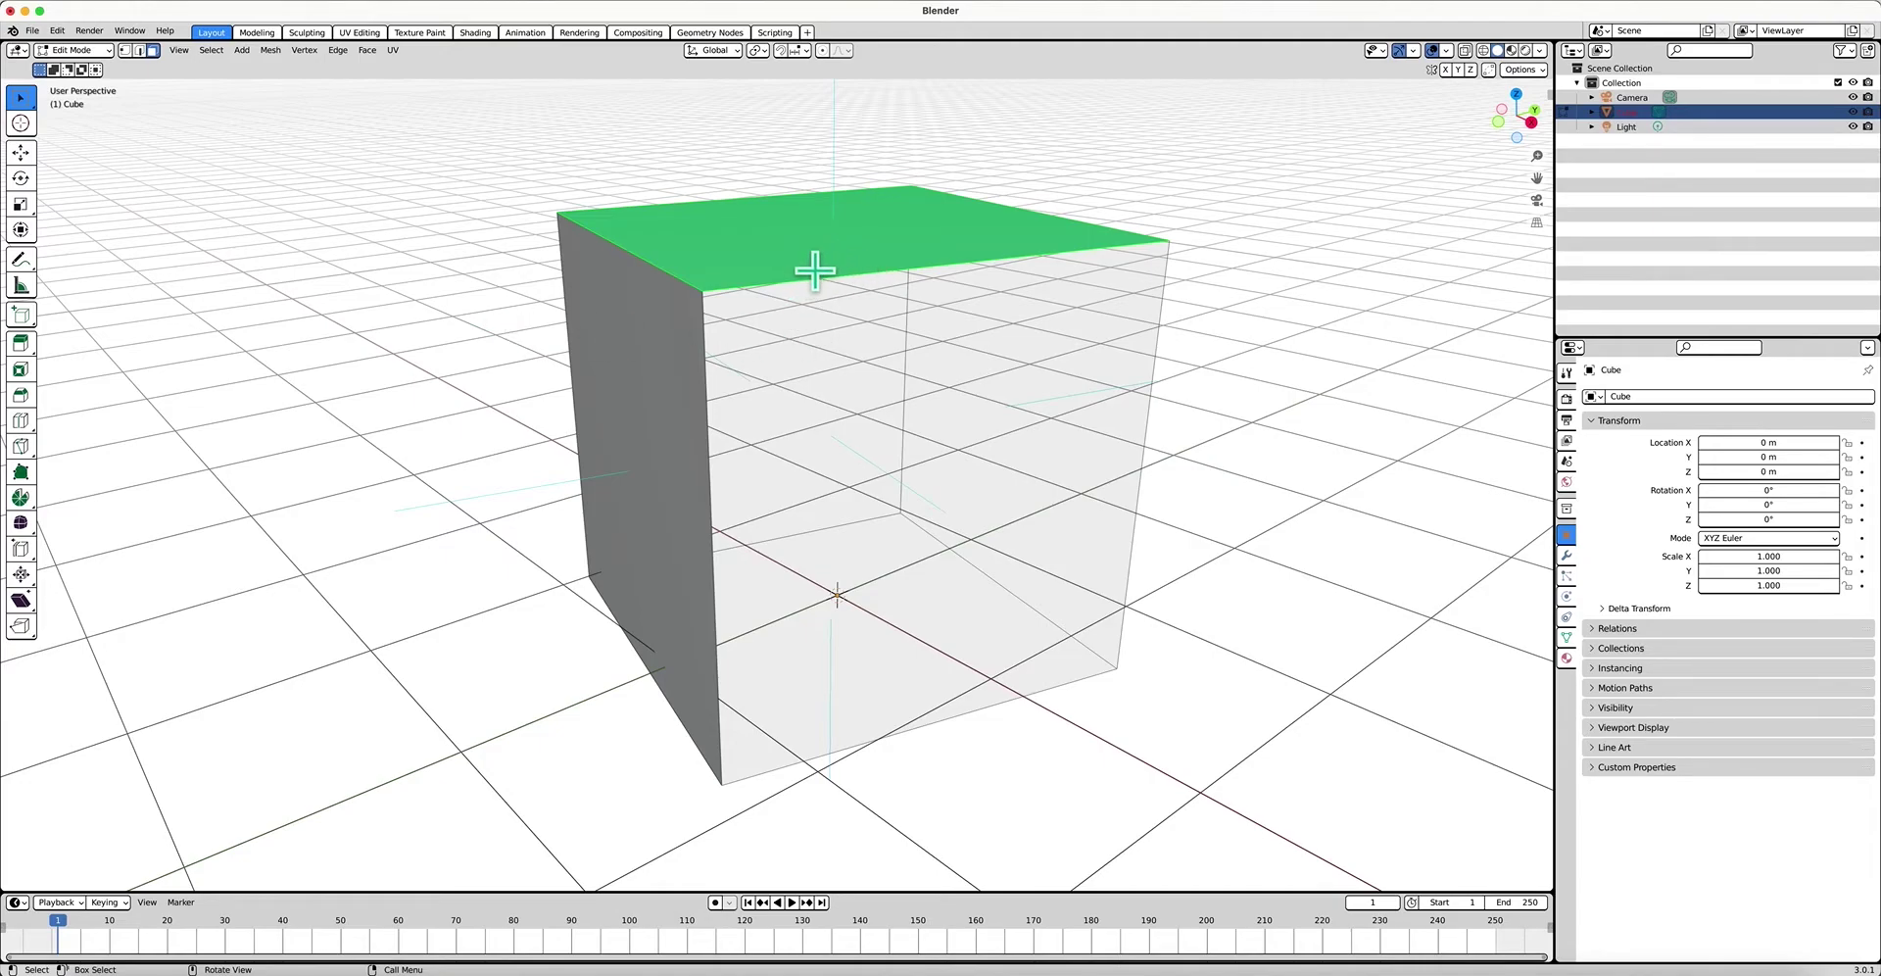
click(1001, 544)
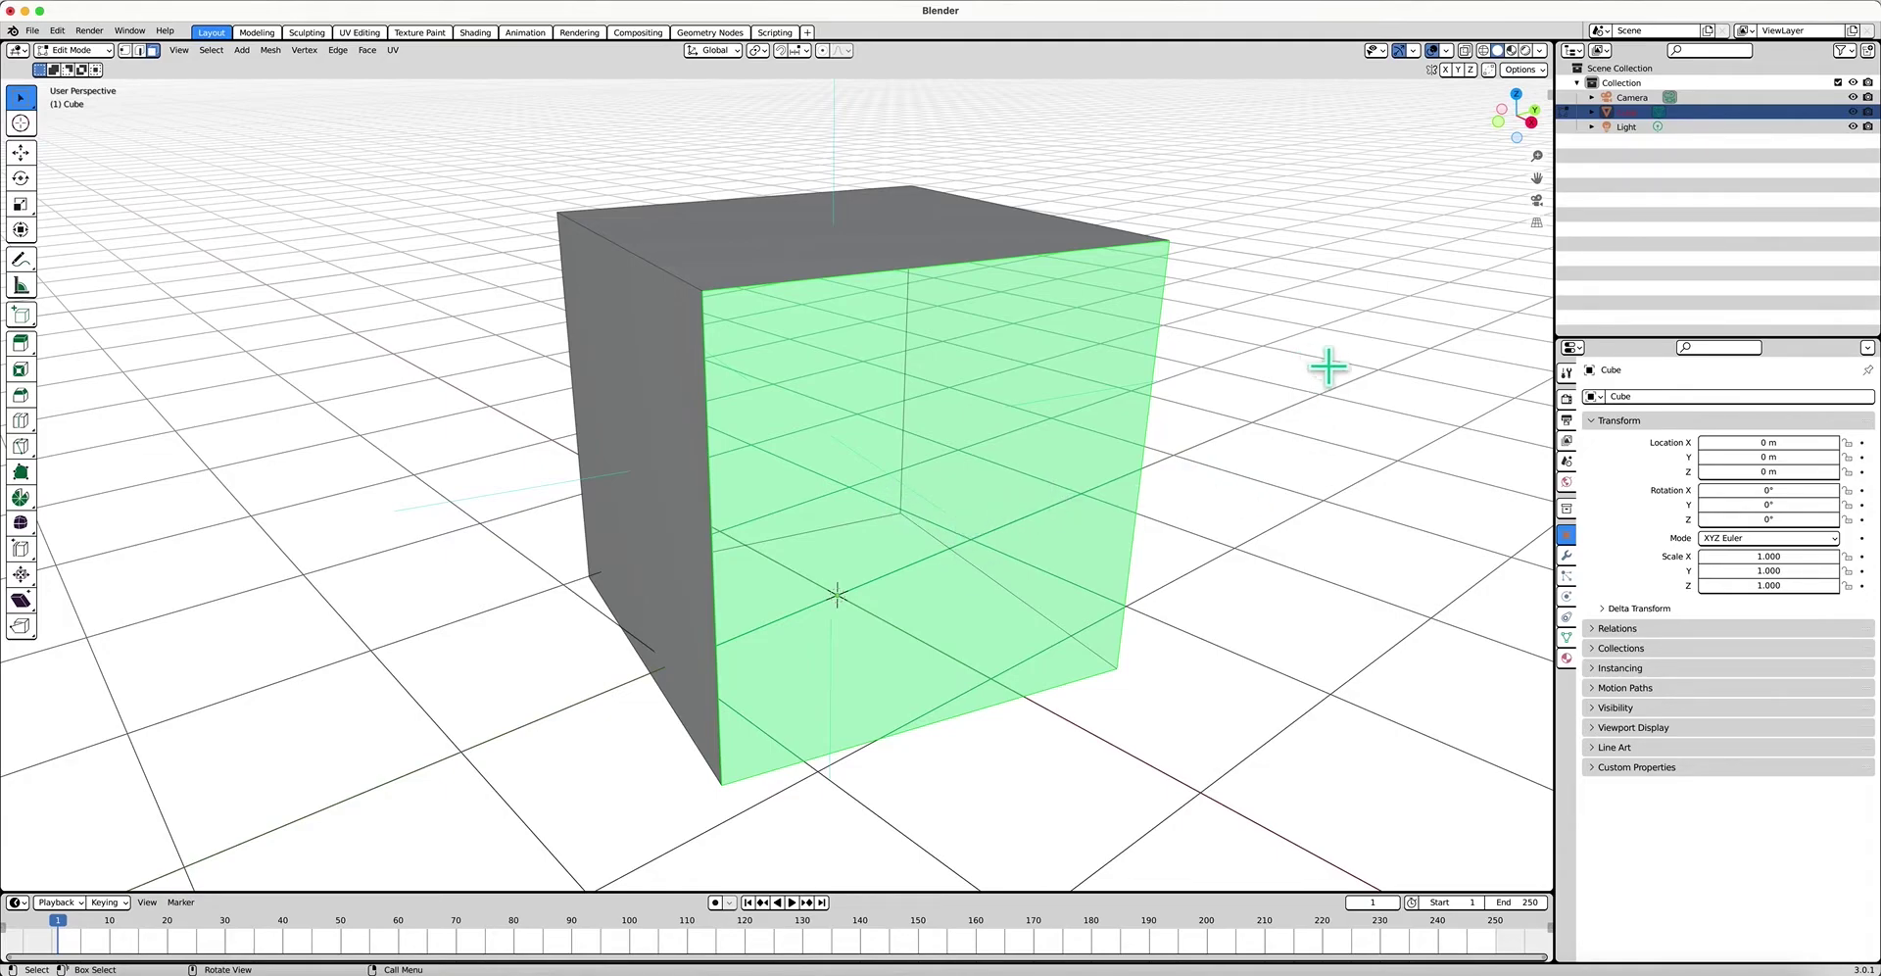
Show face normal lines via the viewport Overlays, viewing more of the cube's top
middle_drag(1411, 61, 1395, 75)
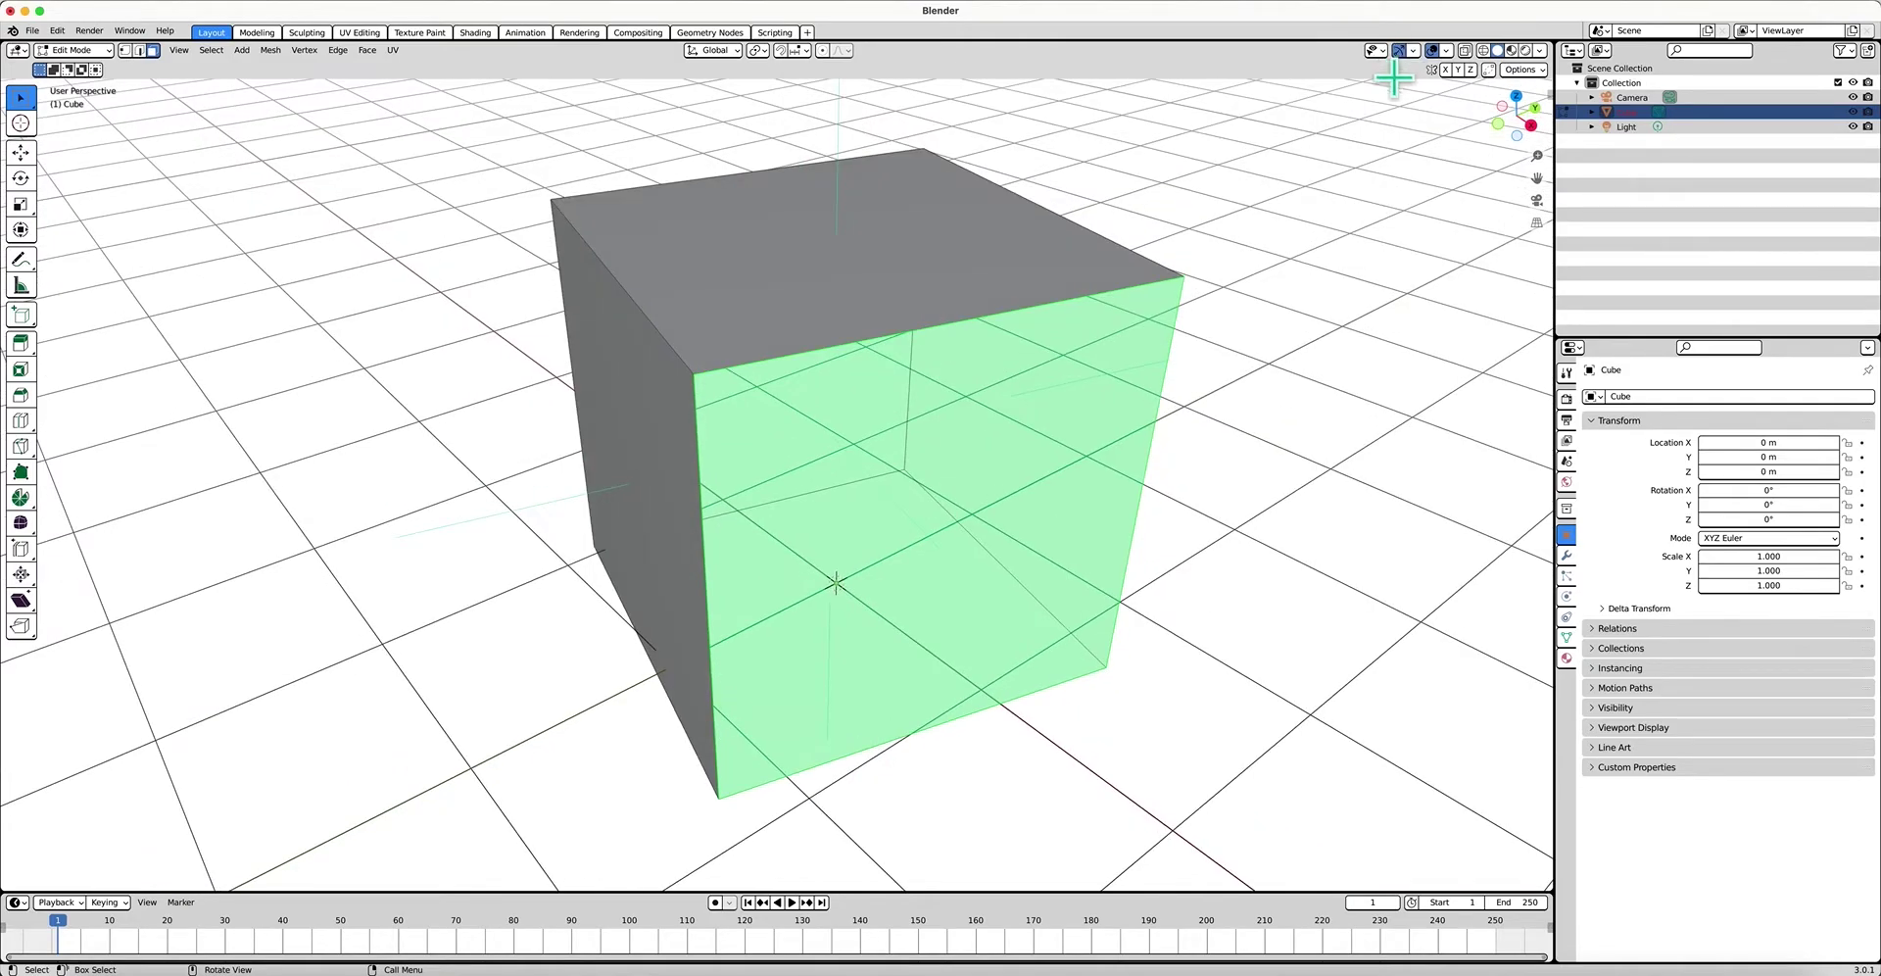
scroll(1197, 212, down, 10)
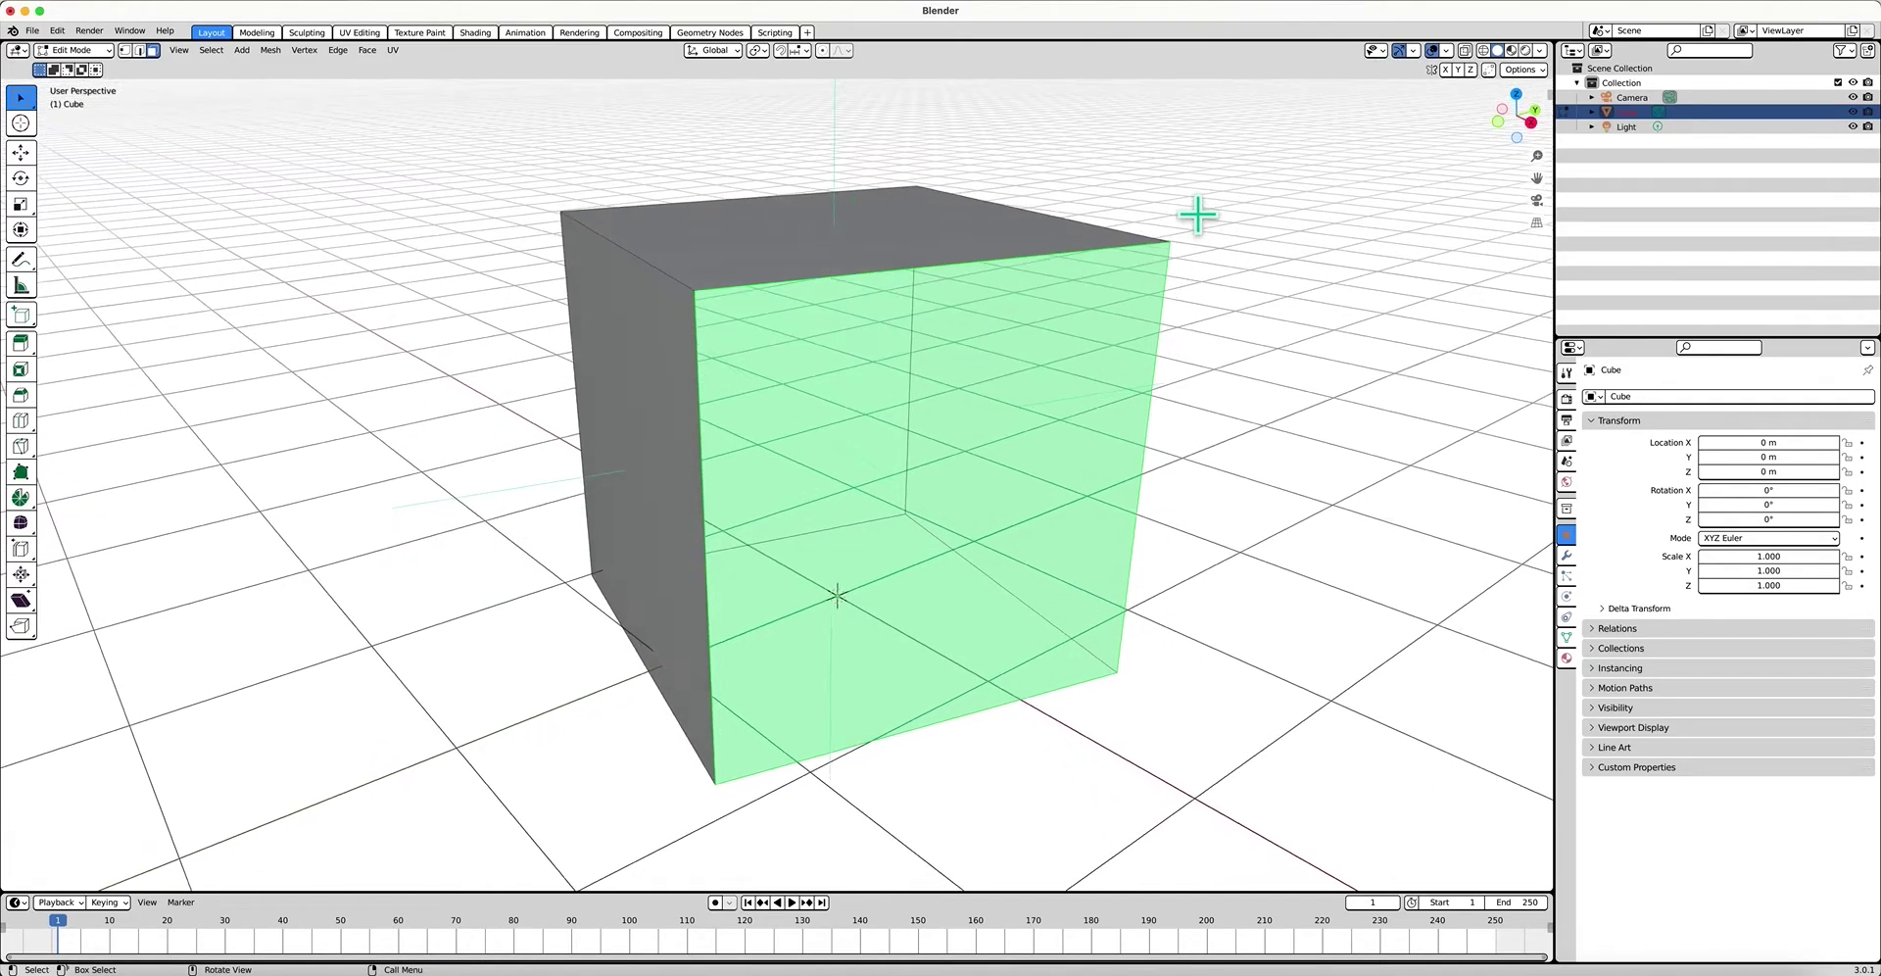
scroll(1403, 72, down, 5)
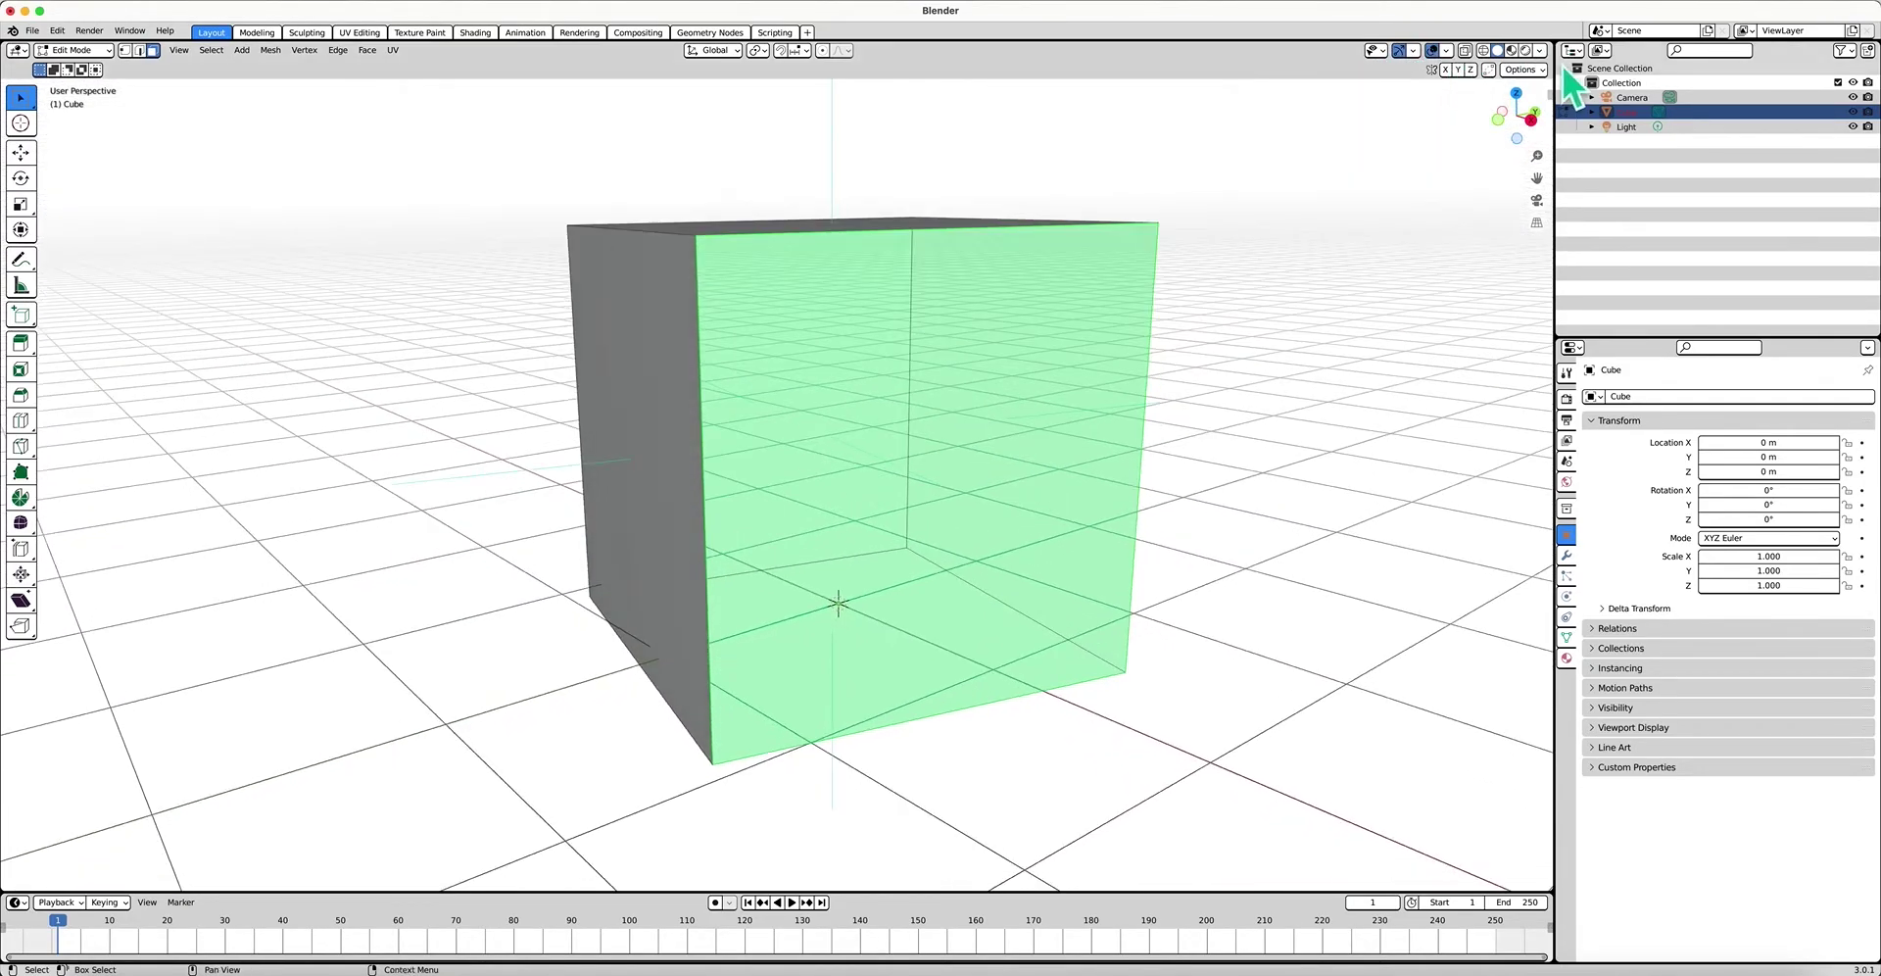
click(1447, 51)
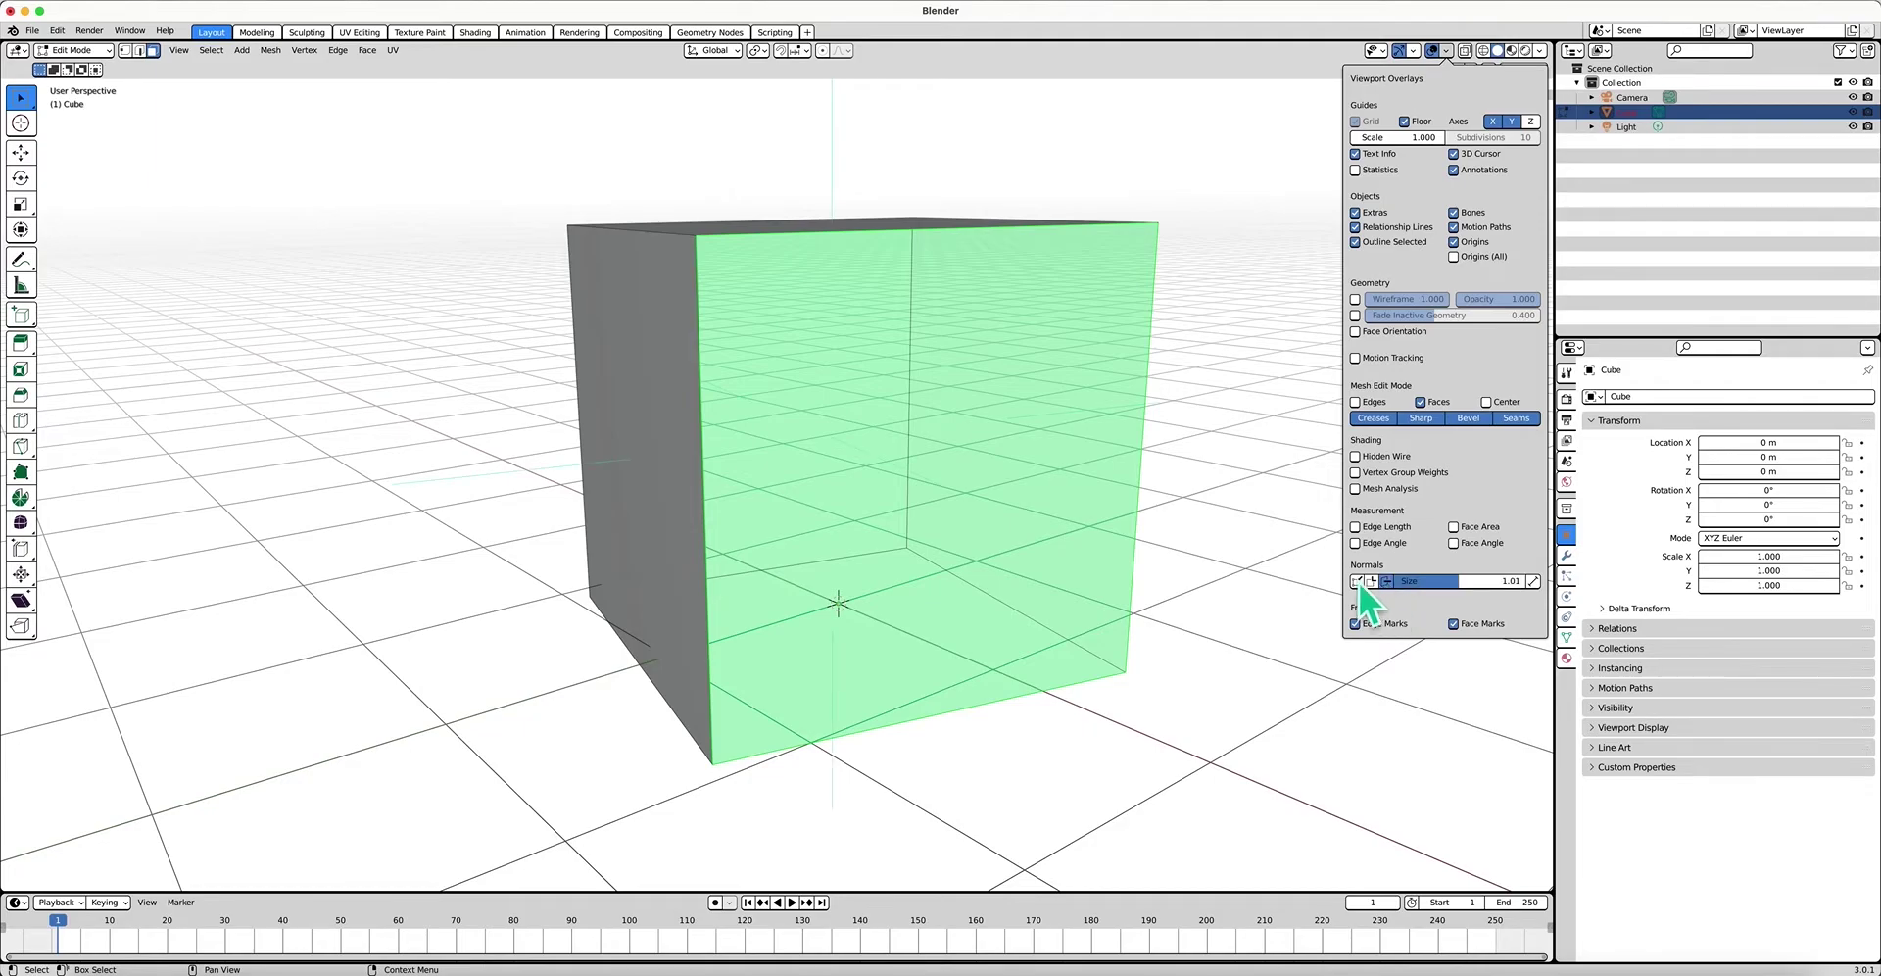
middle_drag(1053, 452, 1386, 370)
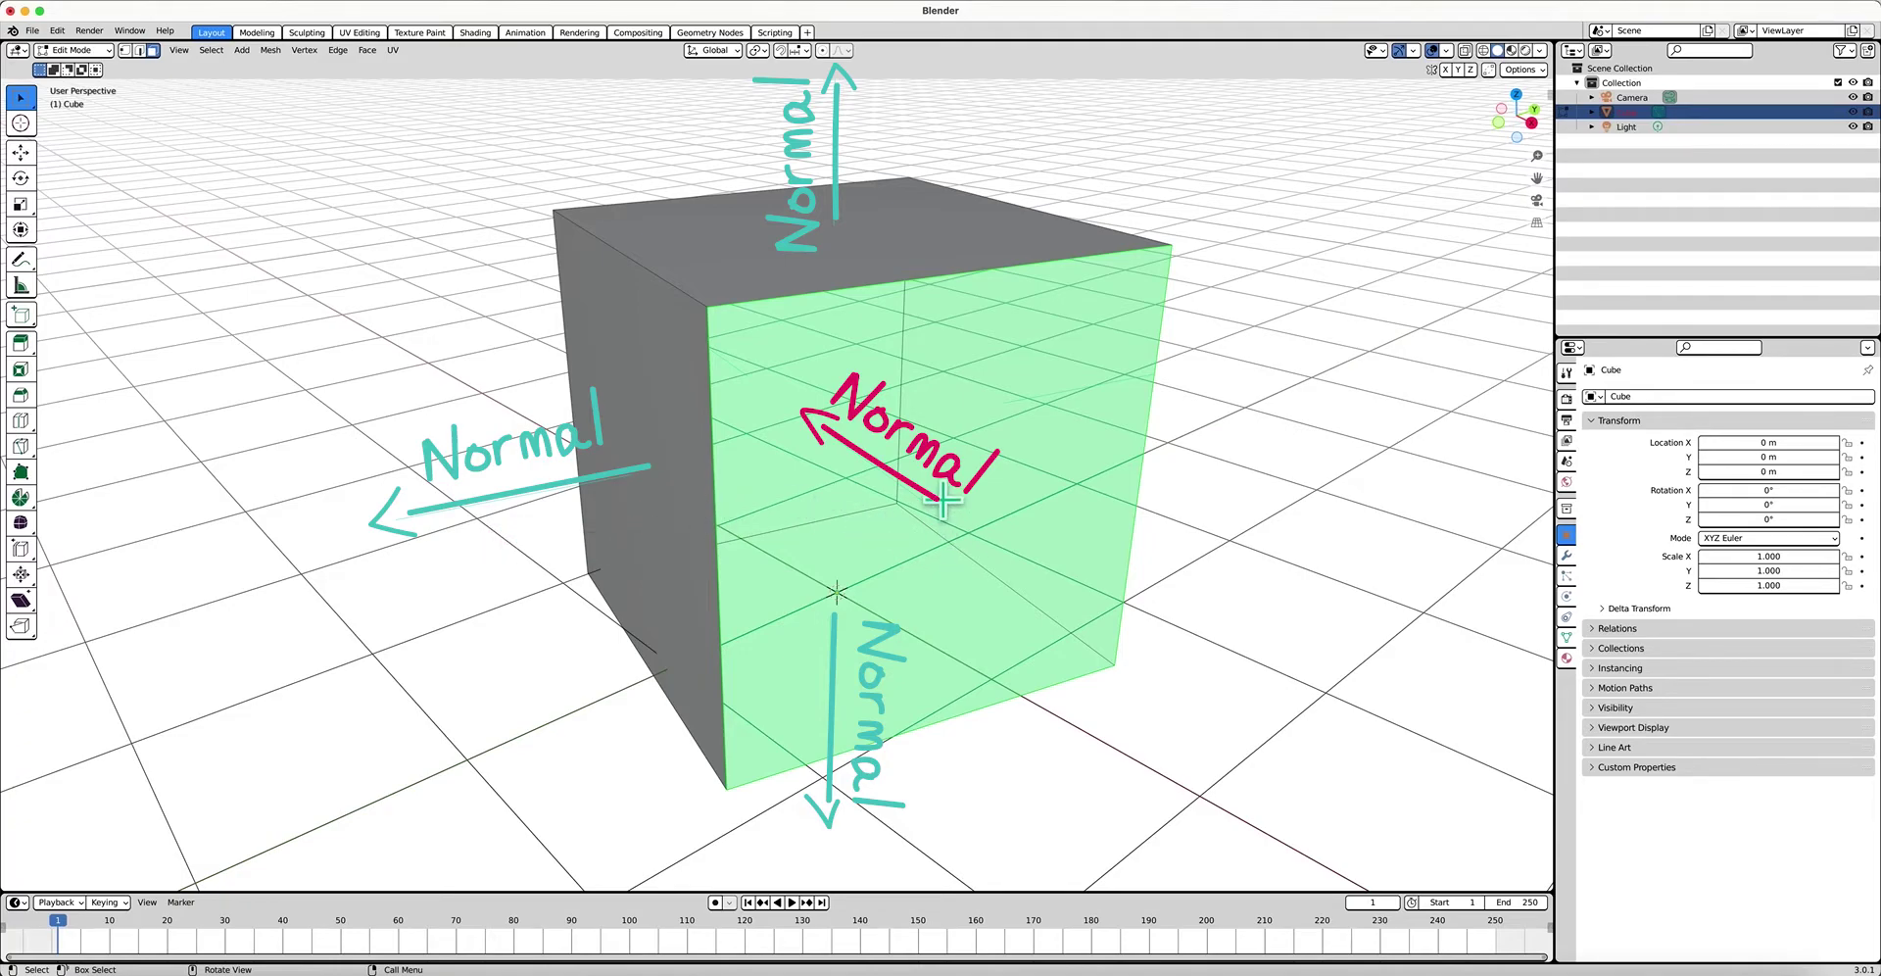
Reselect the cube's front face on its own
click(1197, 555)
click(974, 678)
key(Escape)
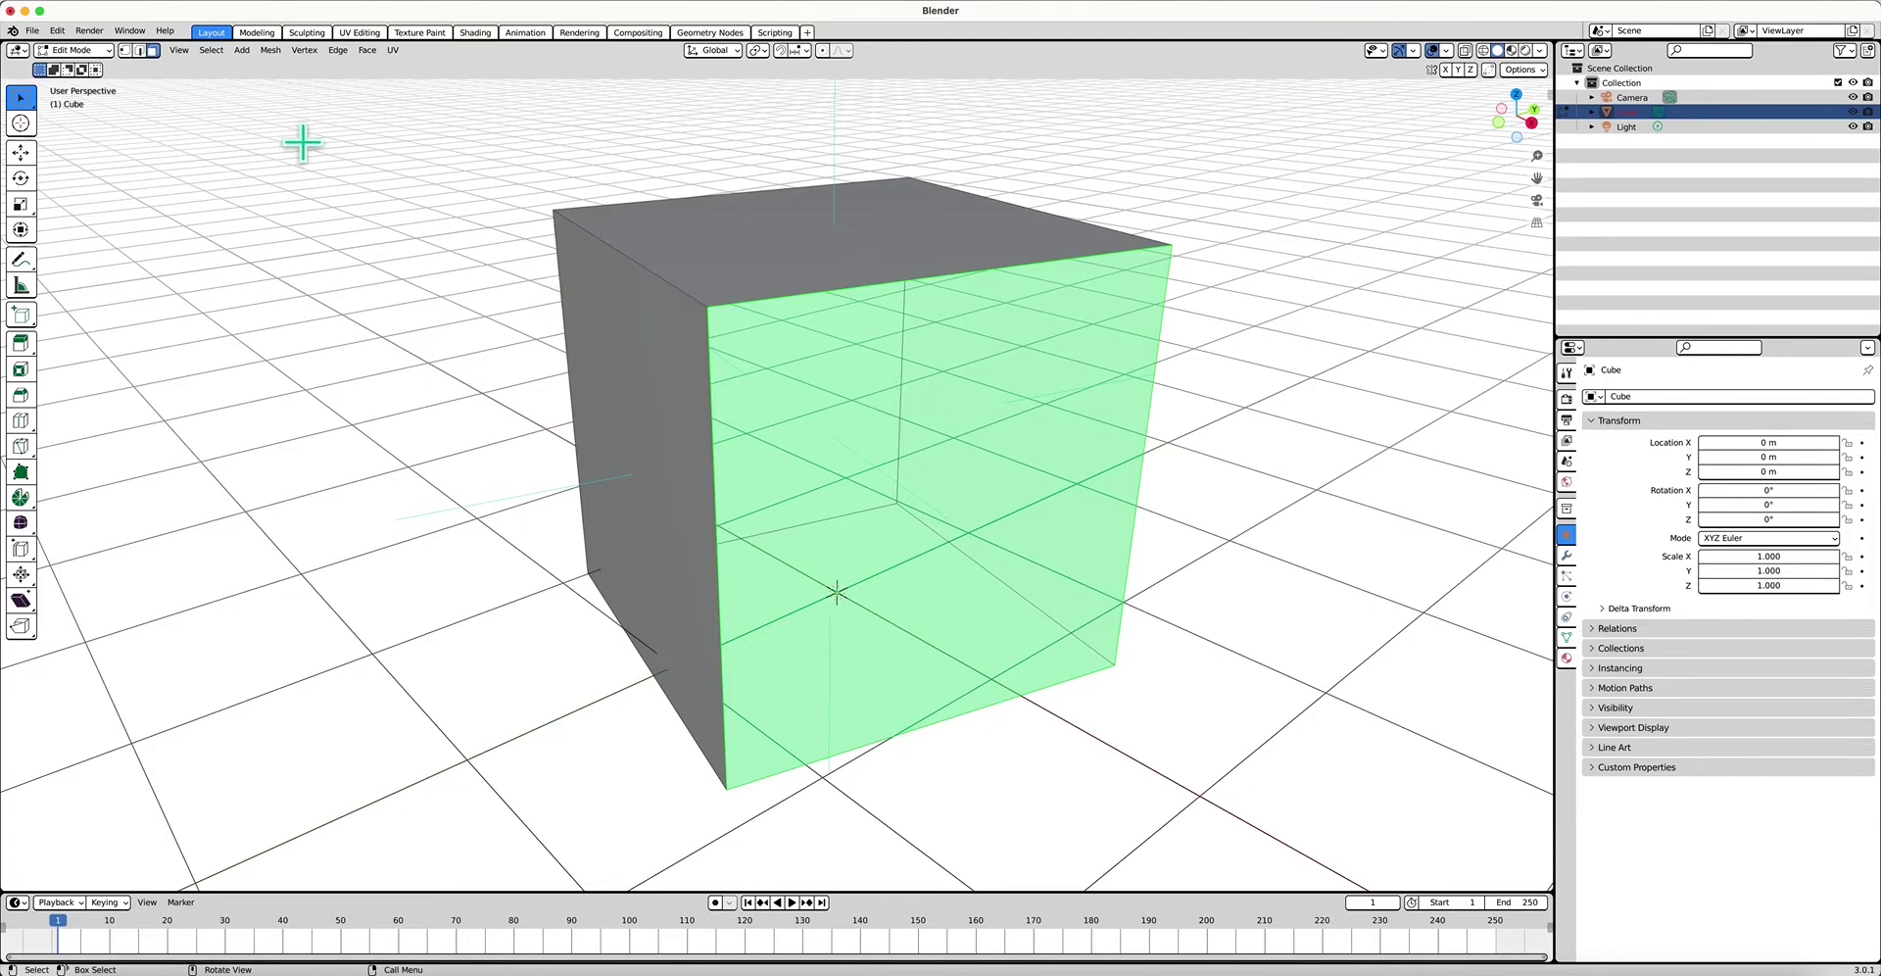
Apply Mesh > Normals > Flip to the front face, then deselect it
click(271, 51)
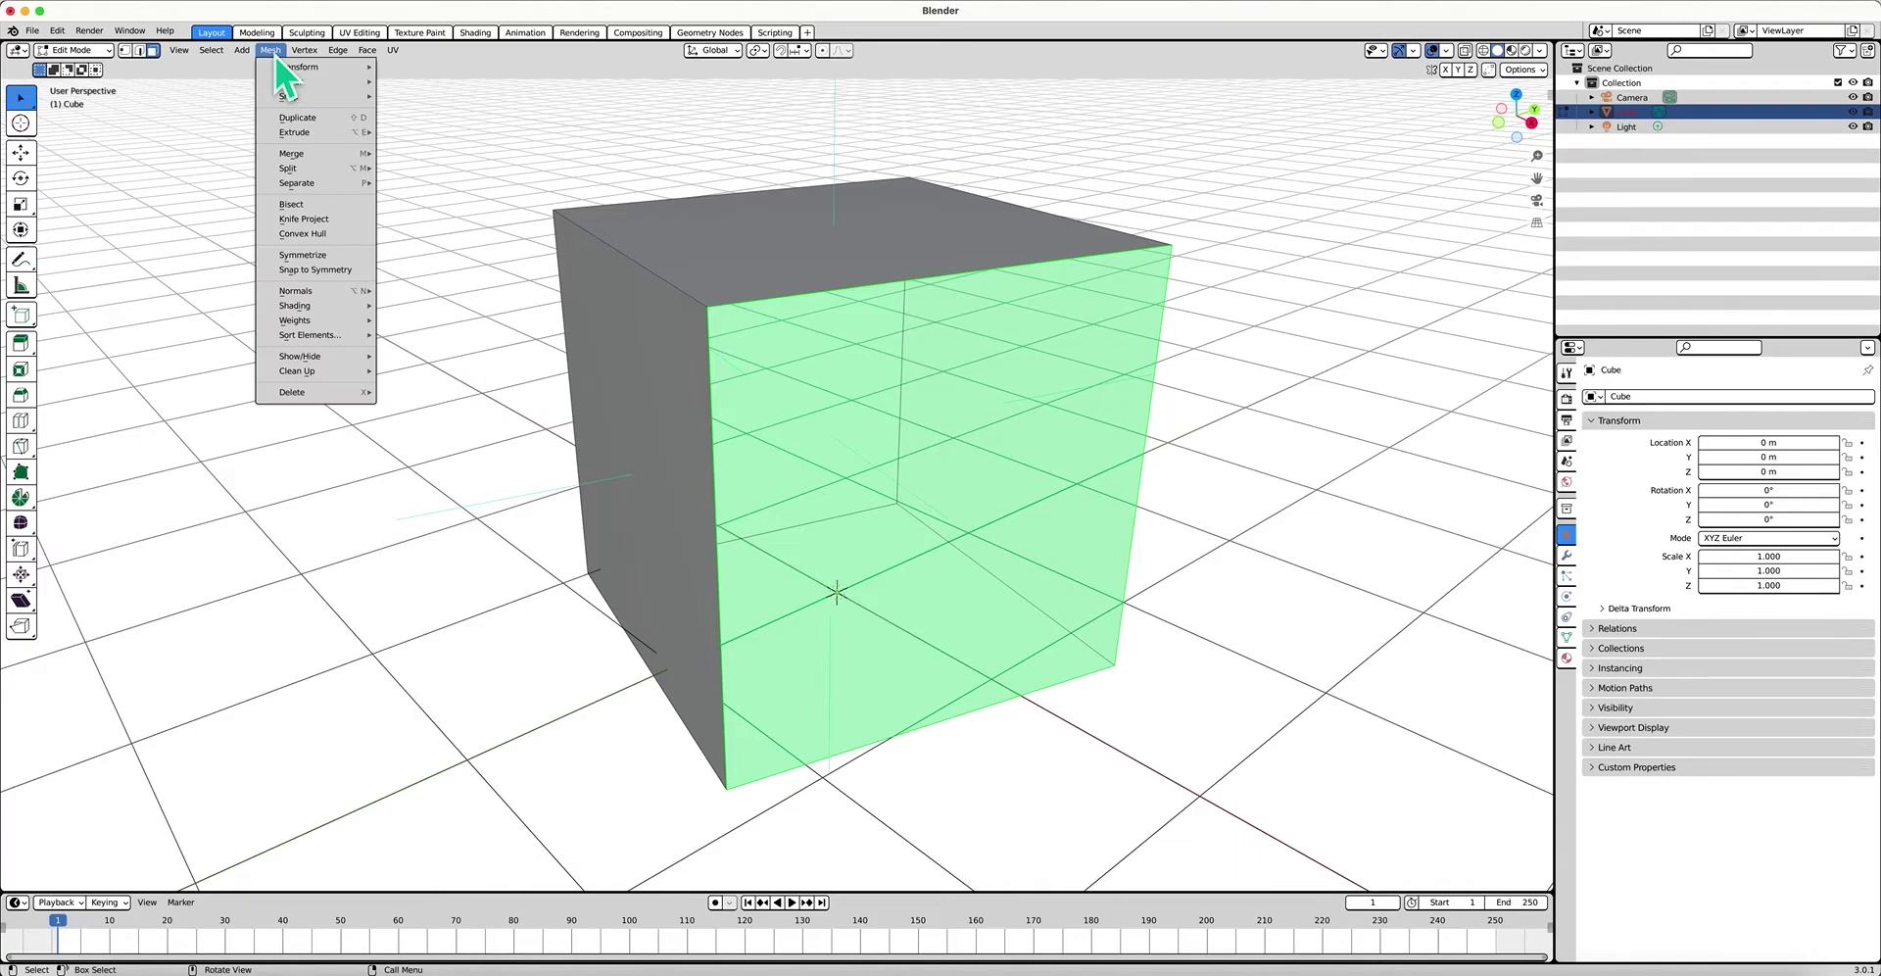
mouse_move(329, 292)
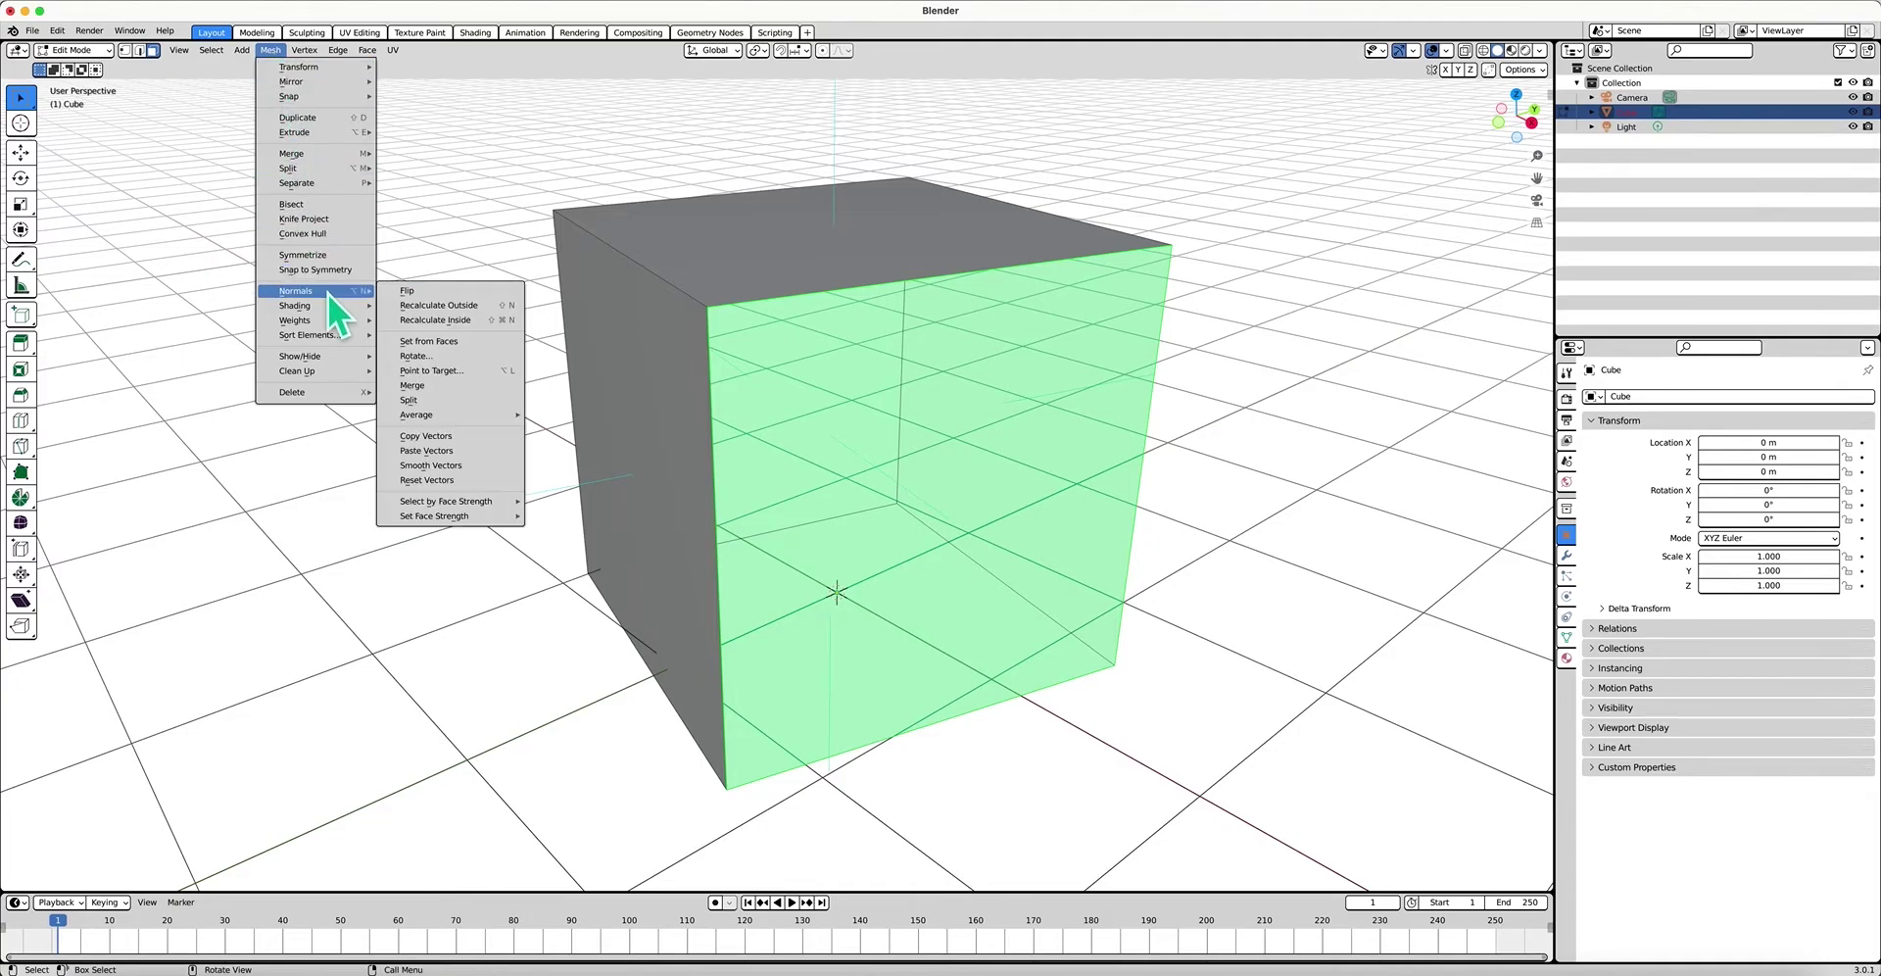
click(401, 292)
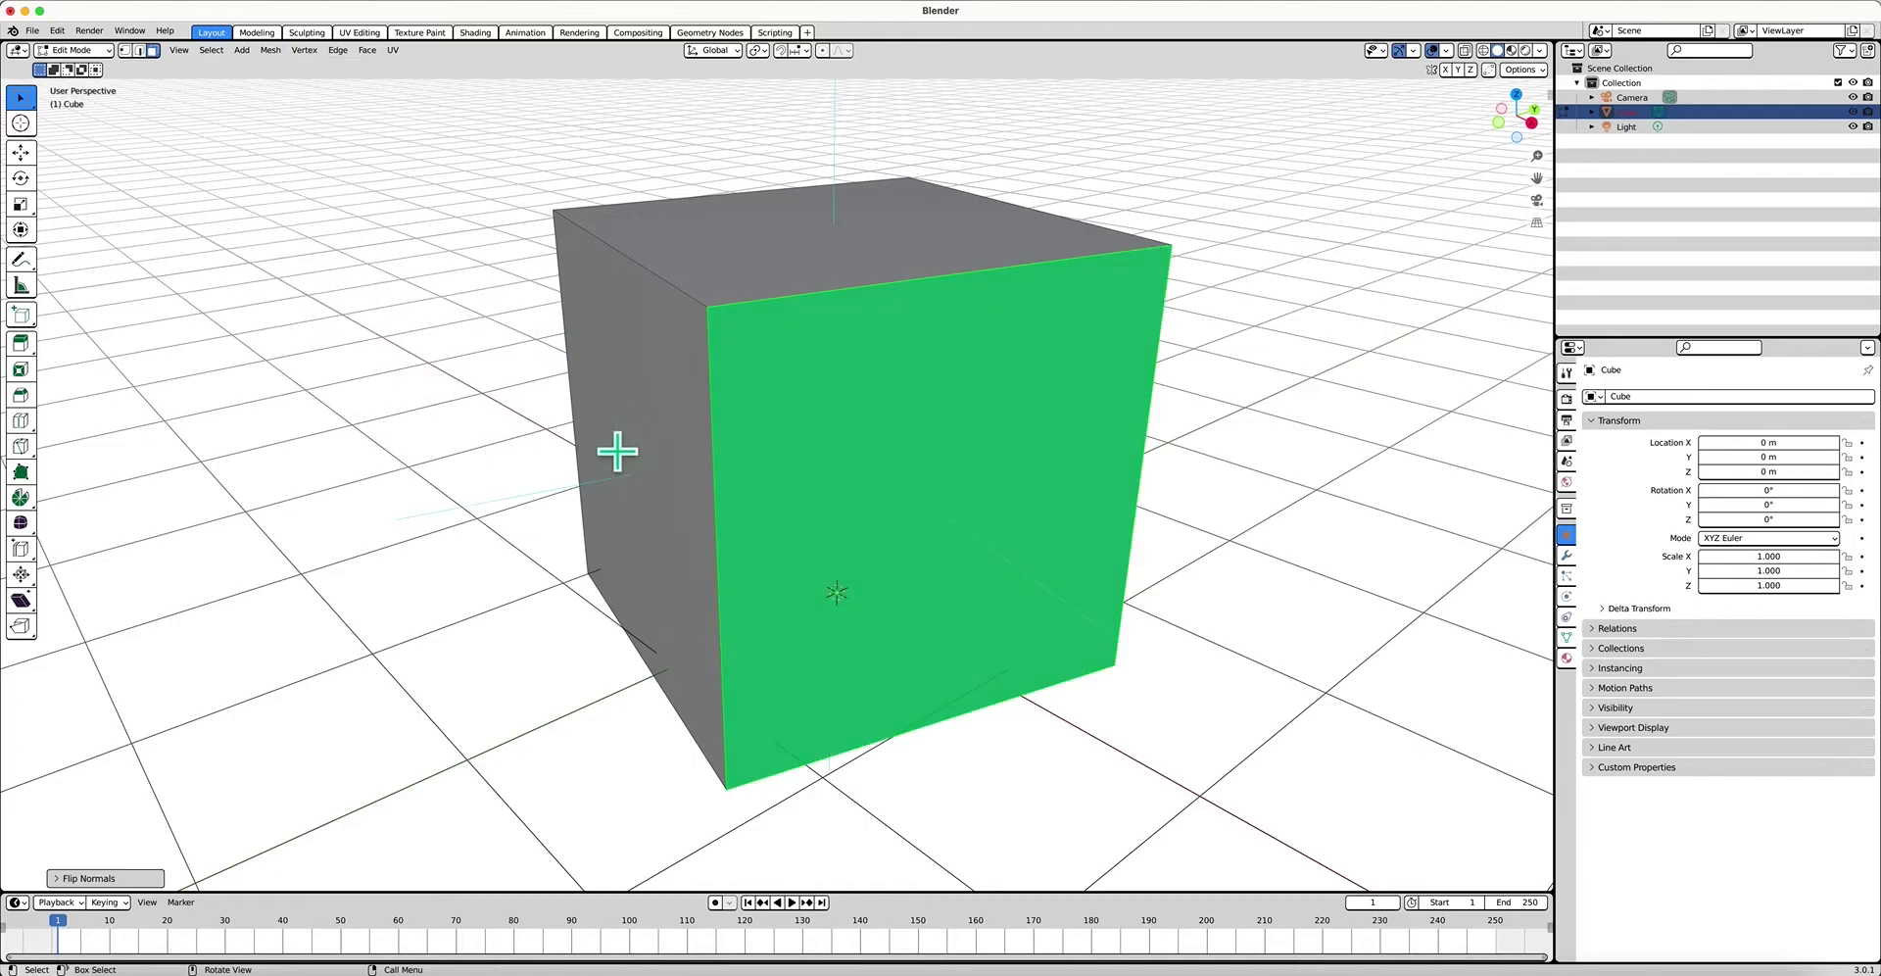
click(441, 423)
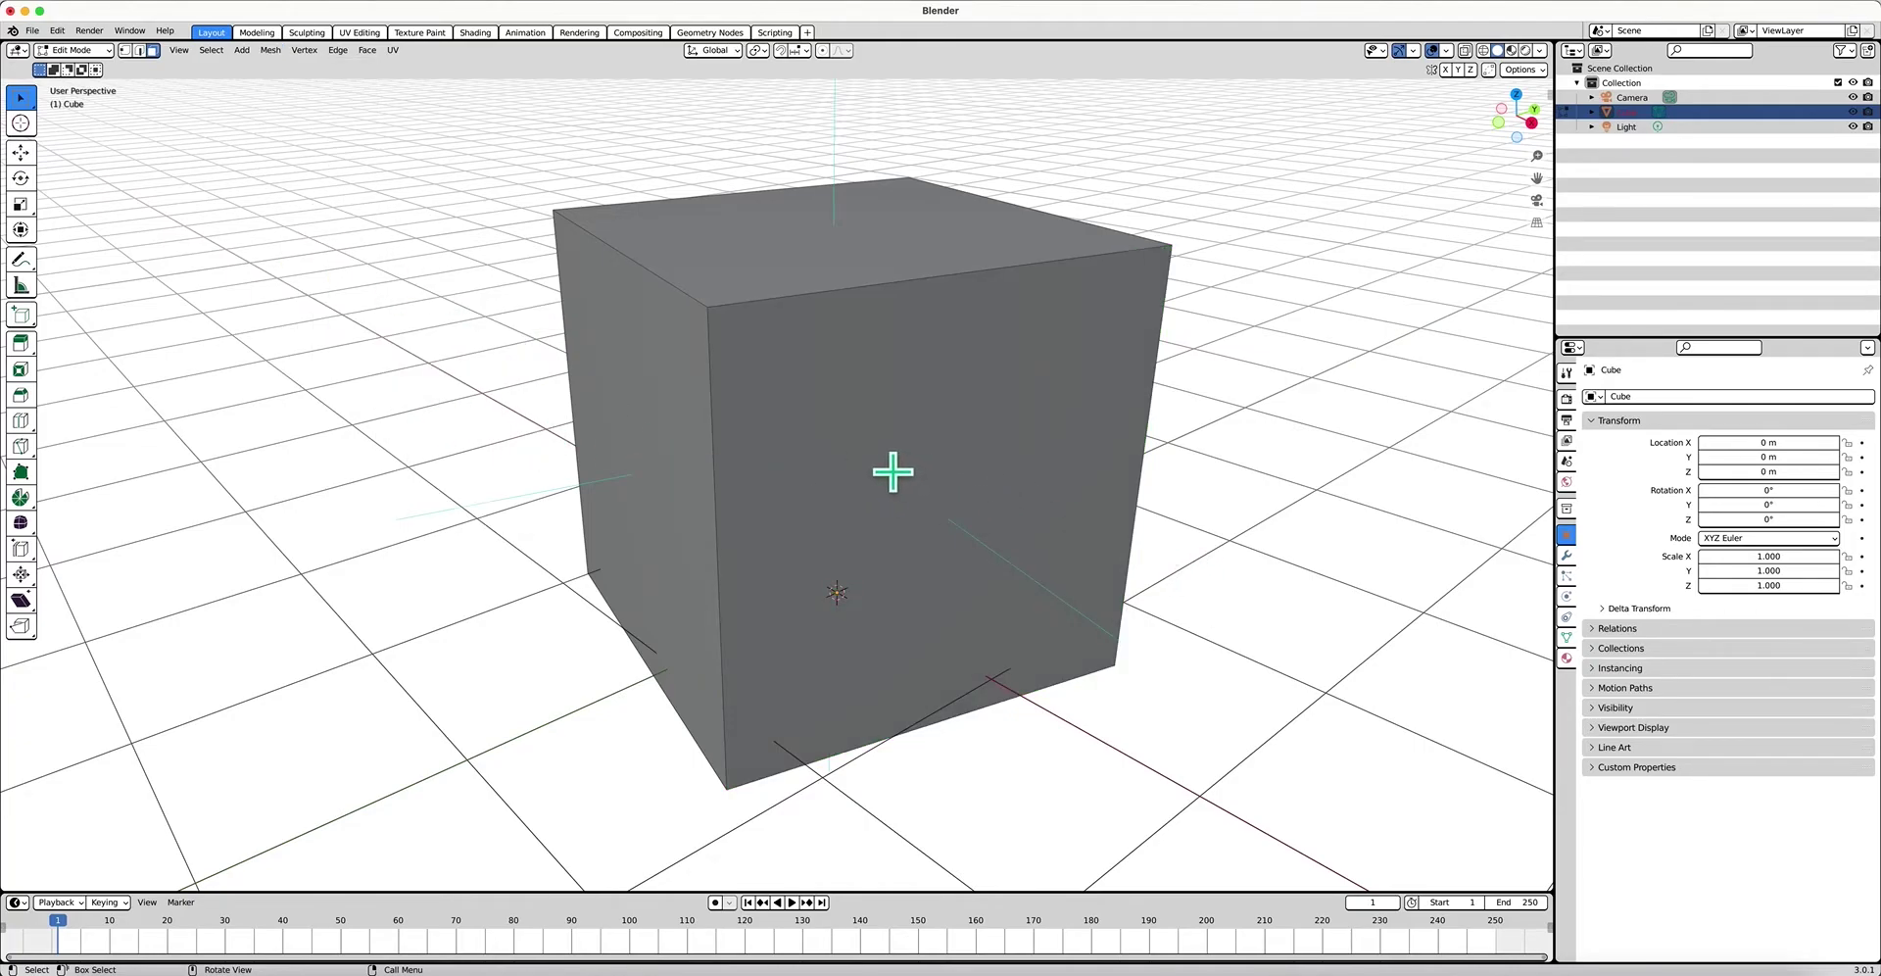
click(980, 490)
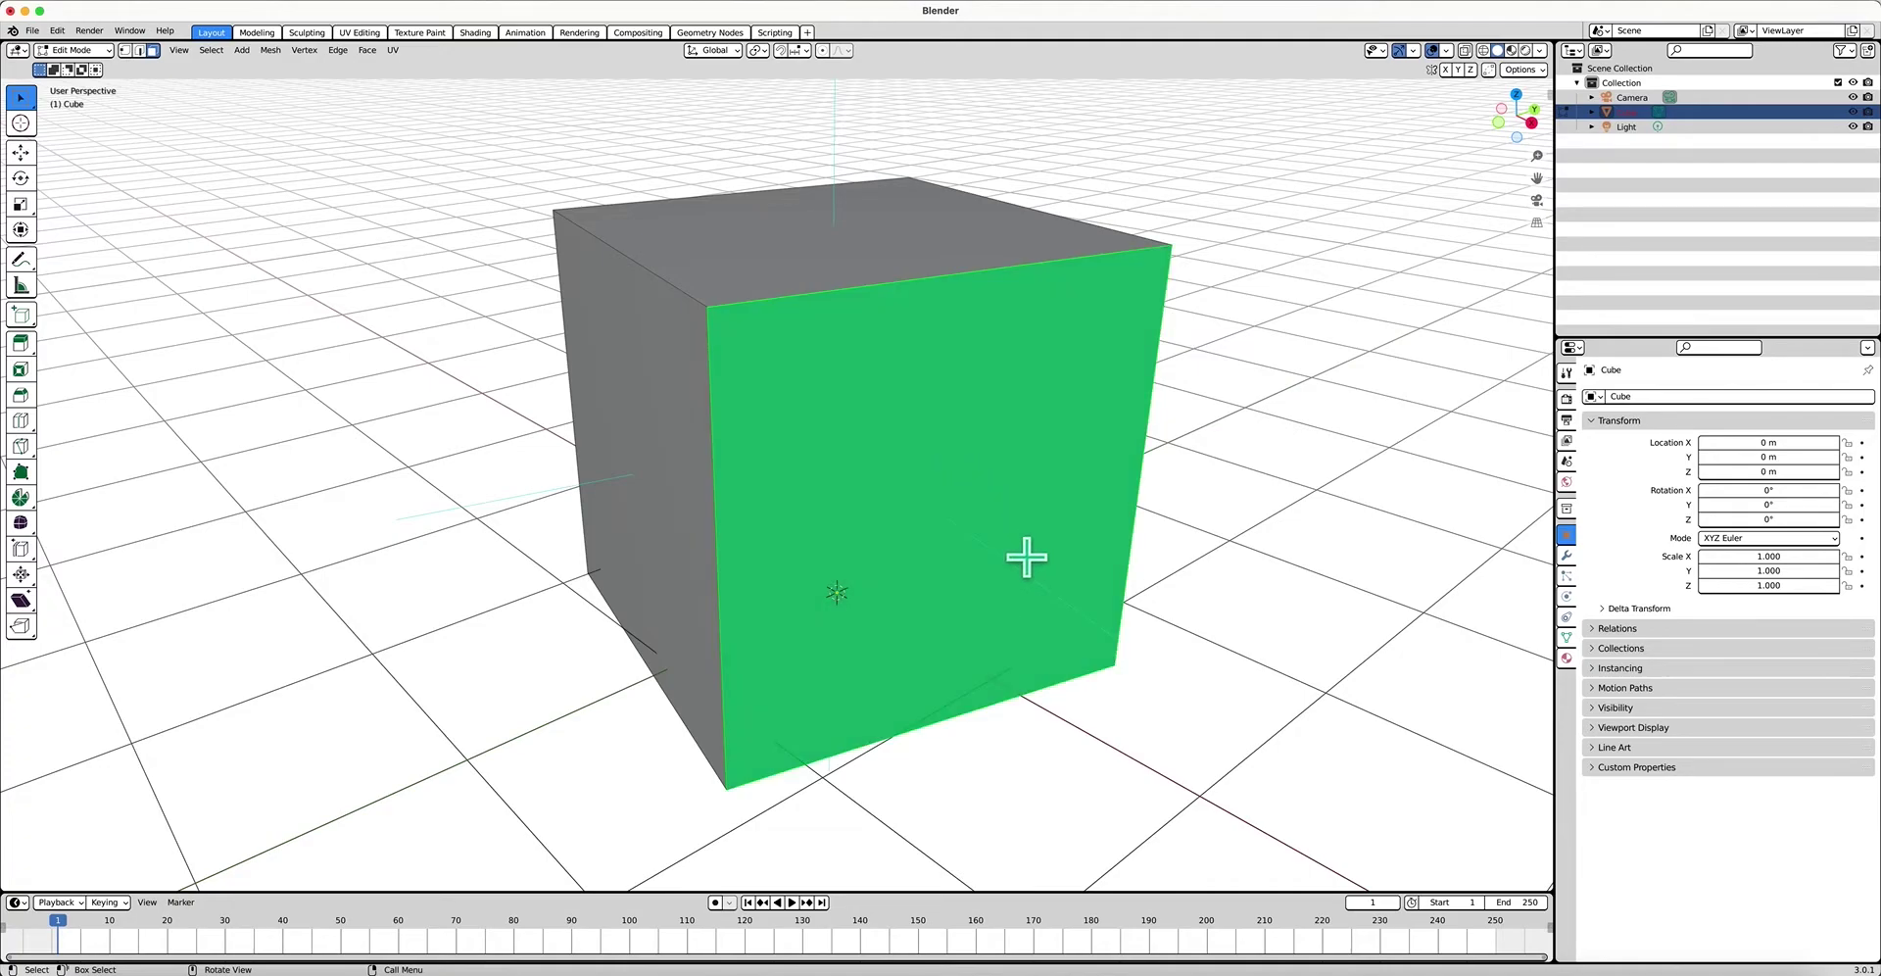
click(1186, 524)
scroll(938, 506, left, 2)
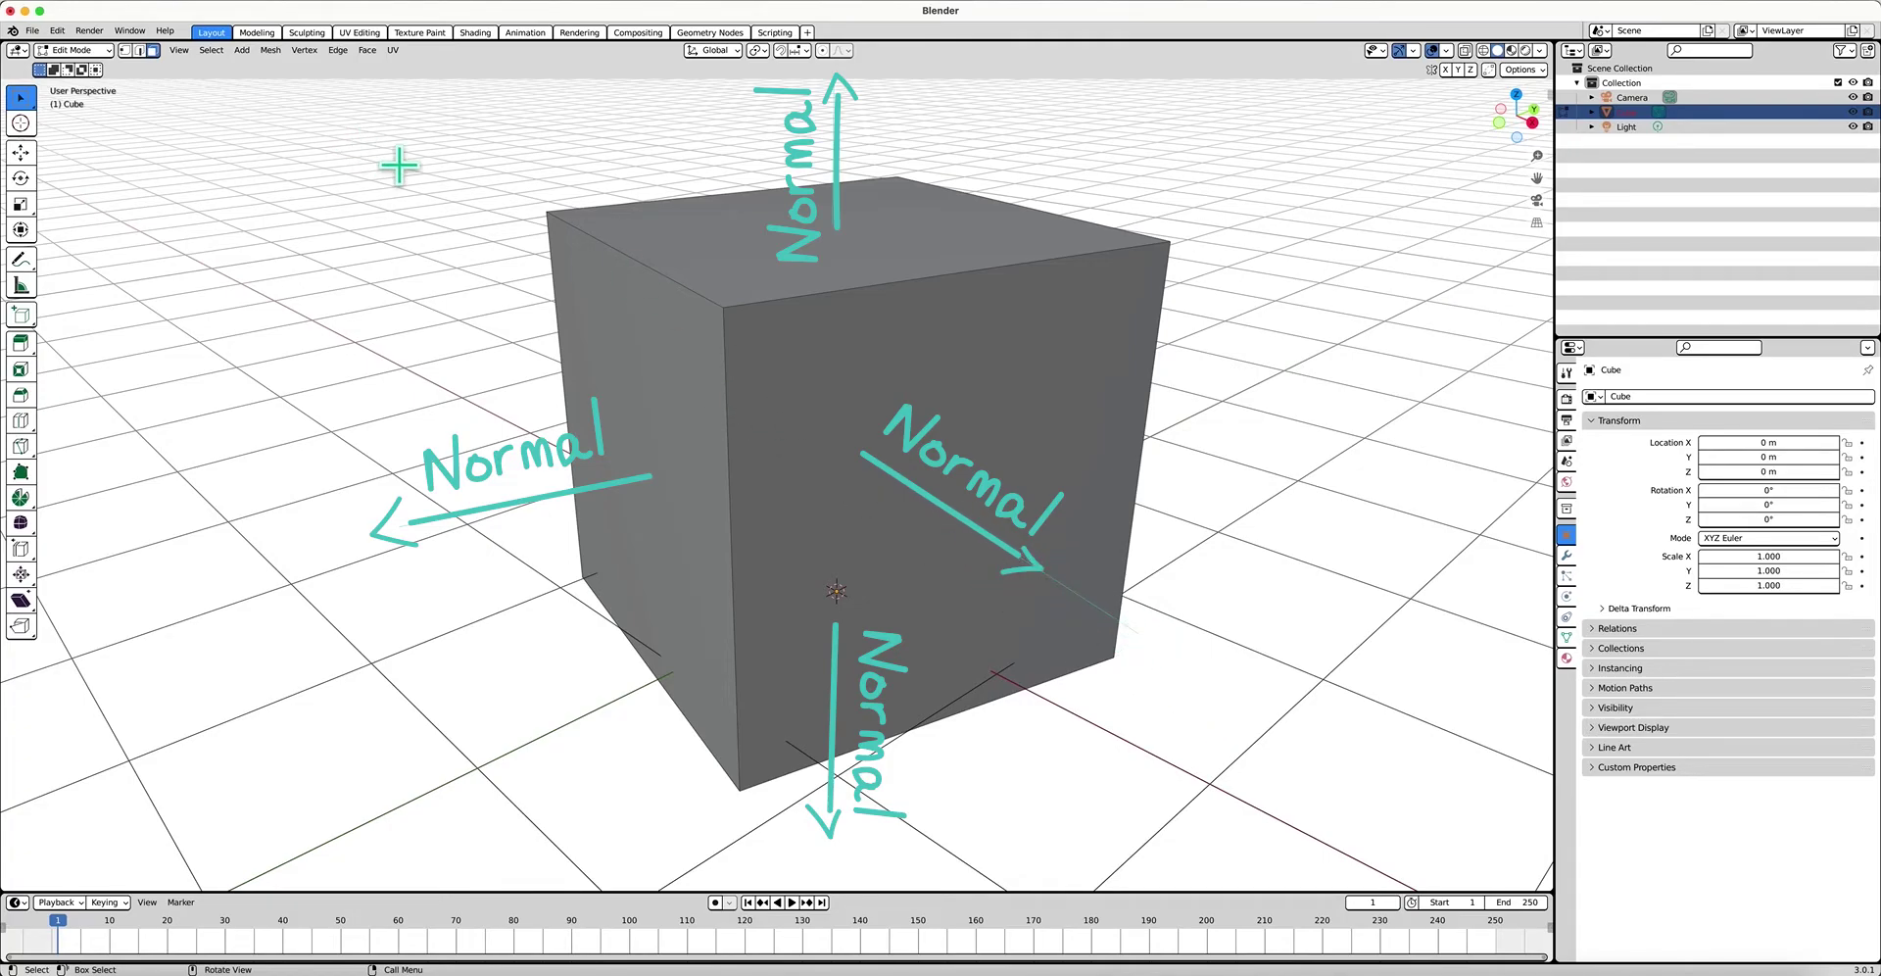
Select the front and top faces together and flip both normals inward
click(853, 444)
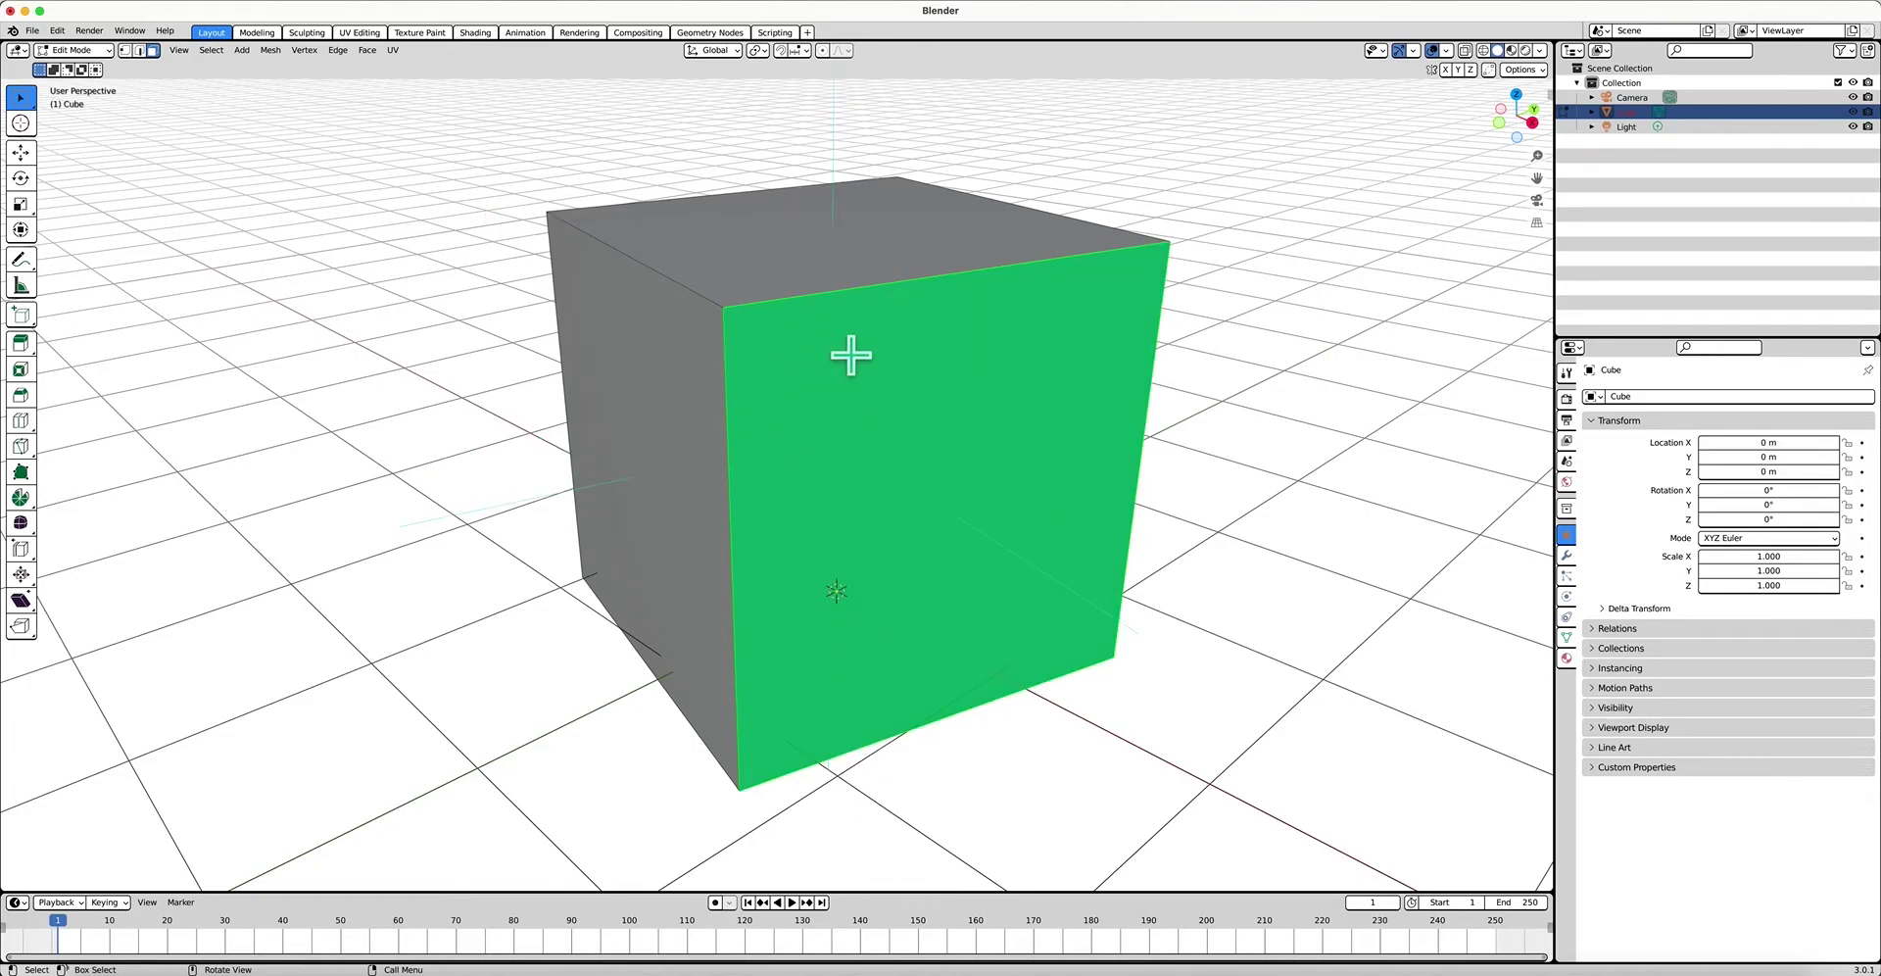
shift+click(759, 272)
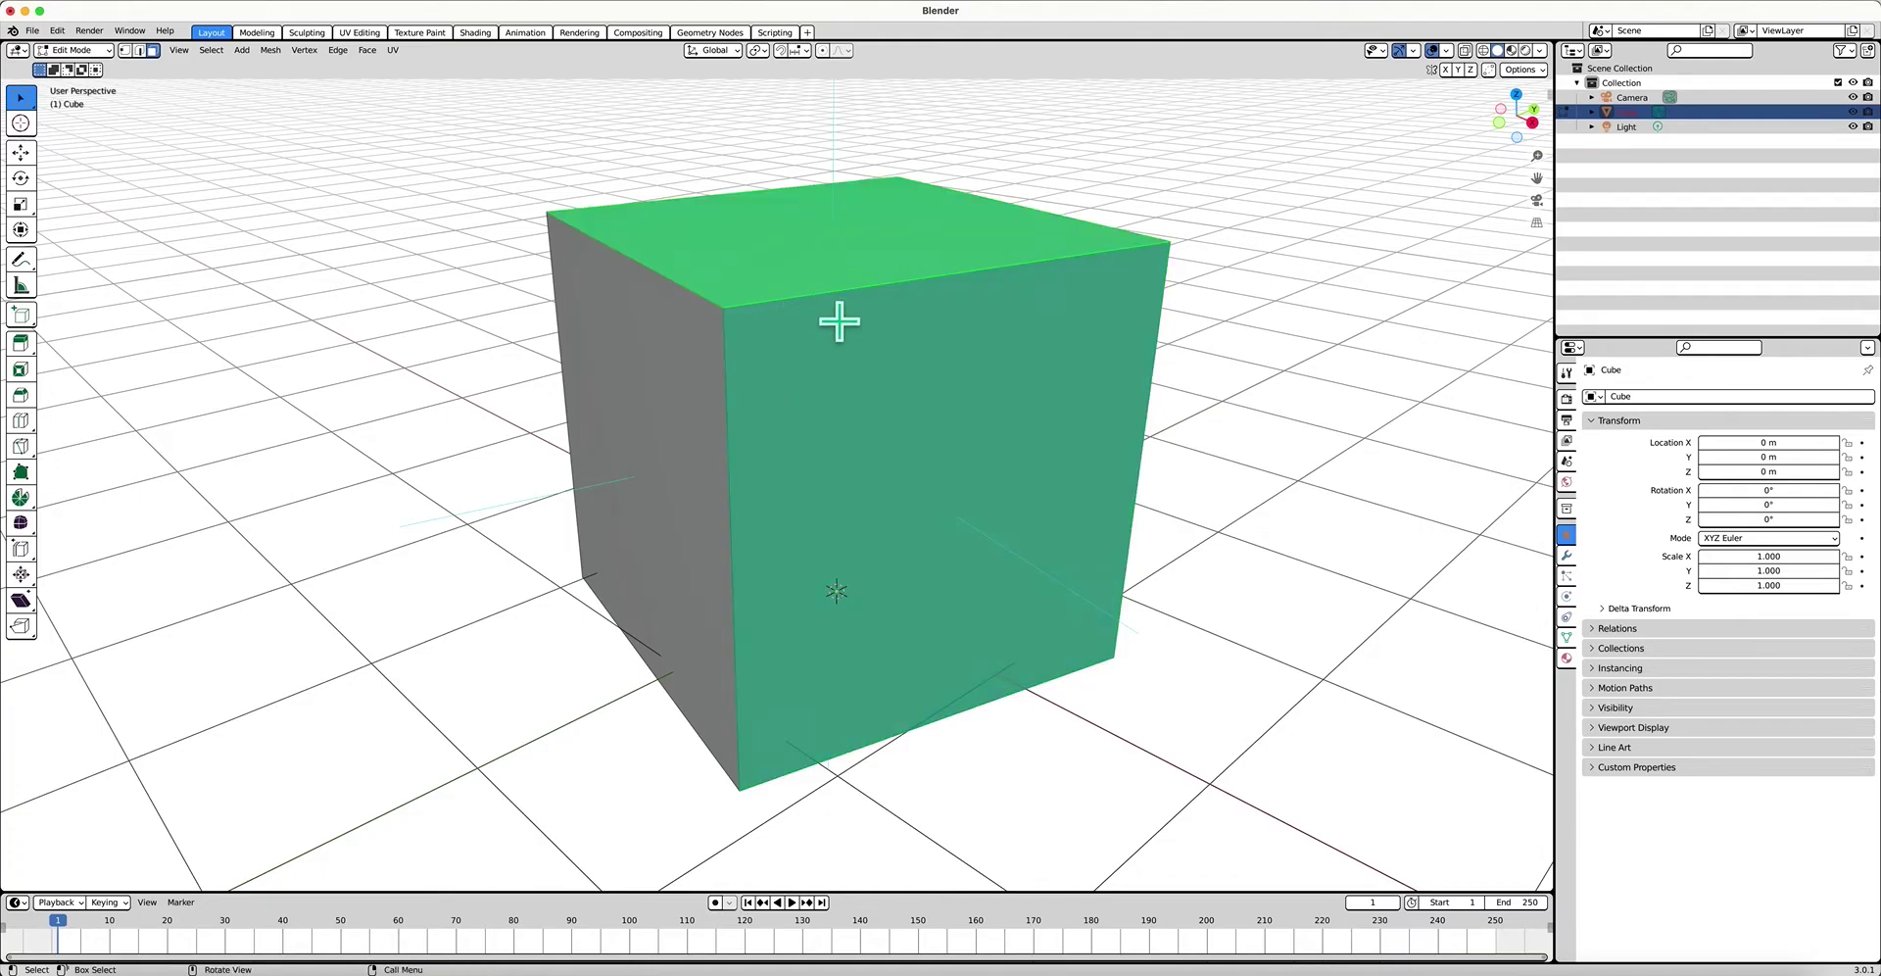
click(273, 51)
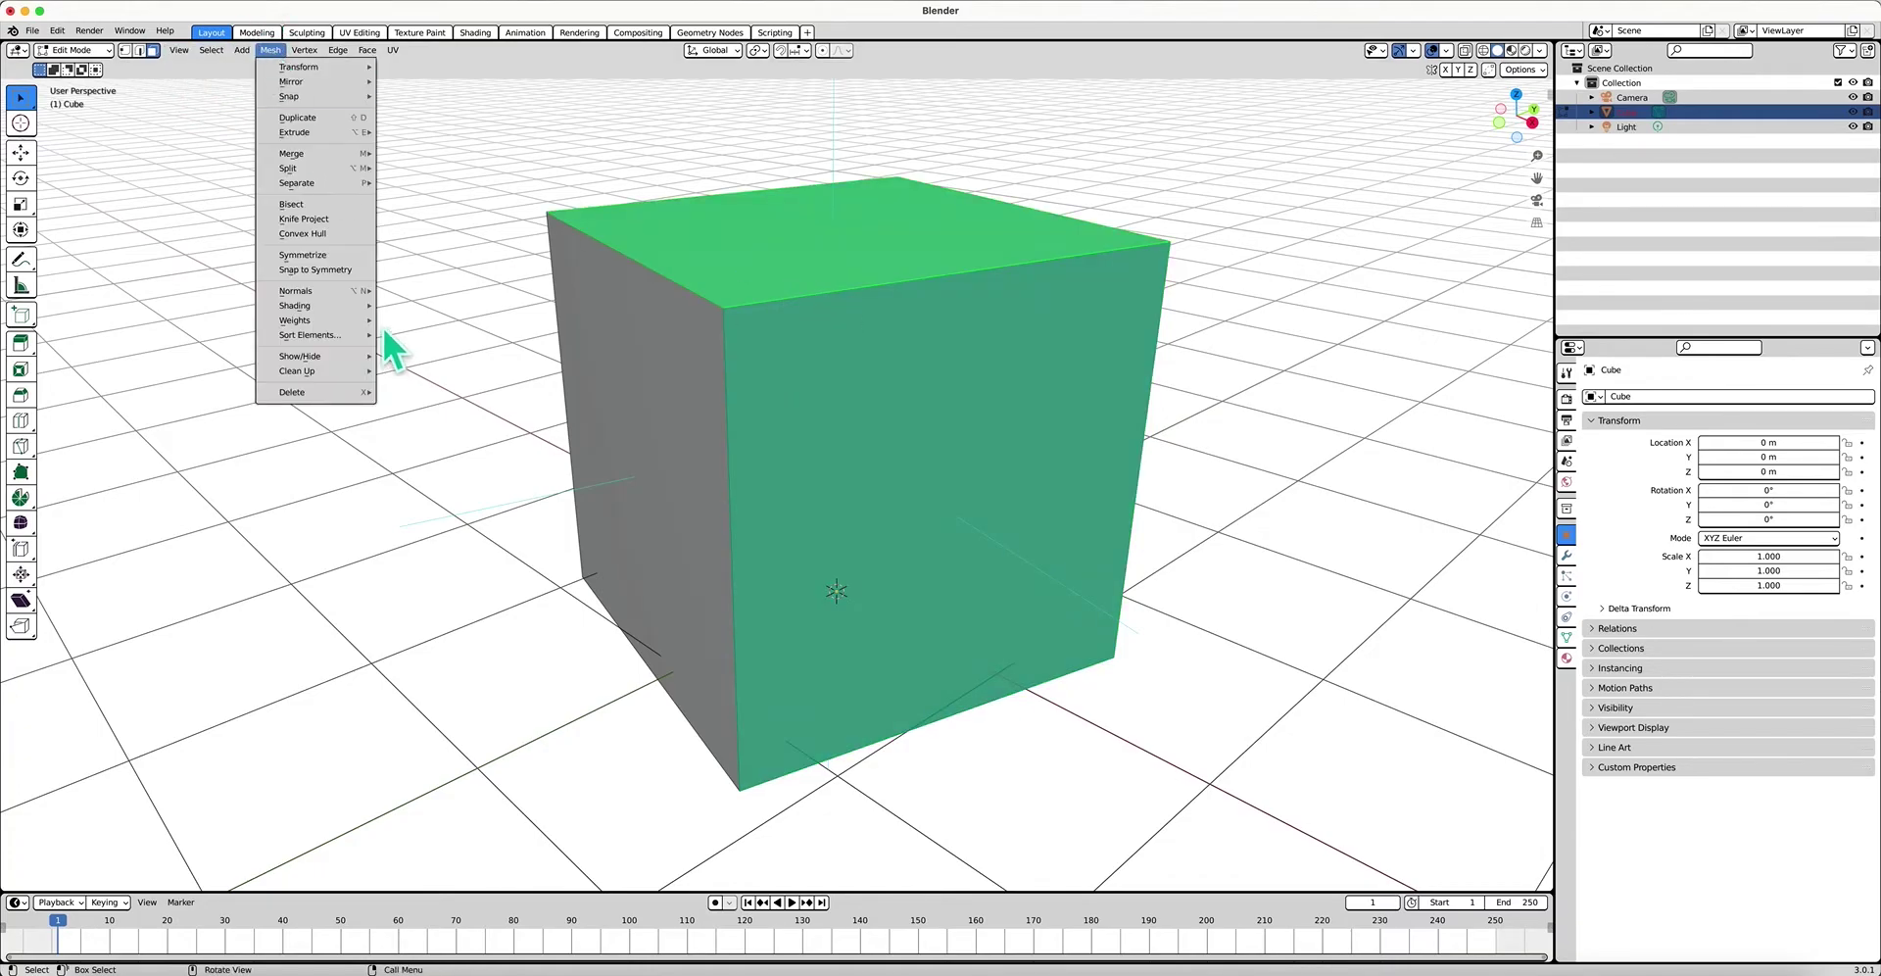
mouse_move(360, 290)
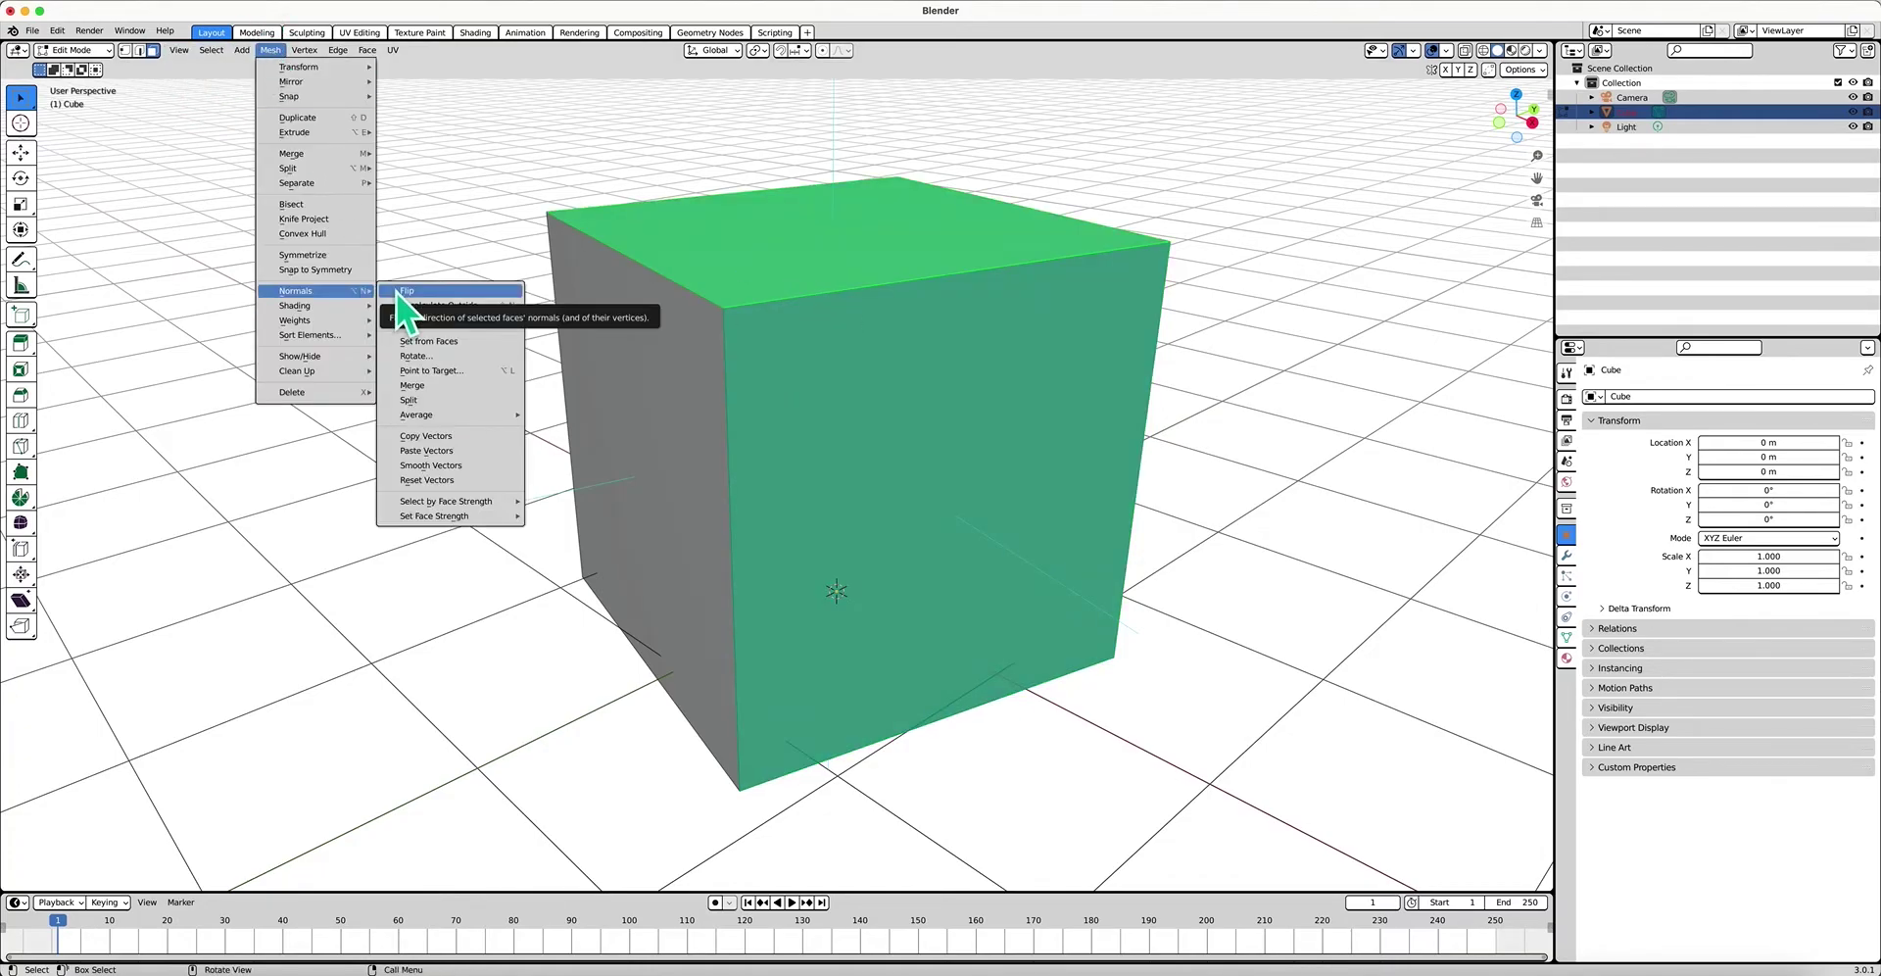
click(402, 291)
click(454, 348)
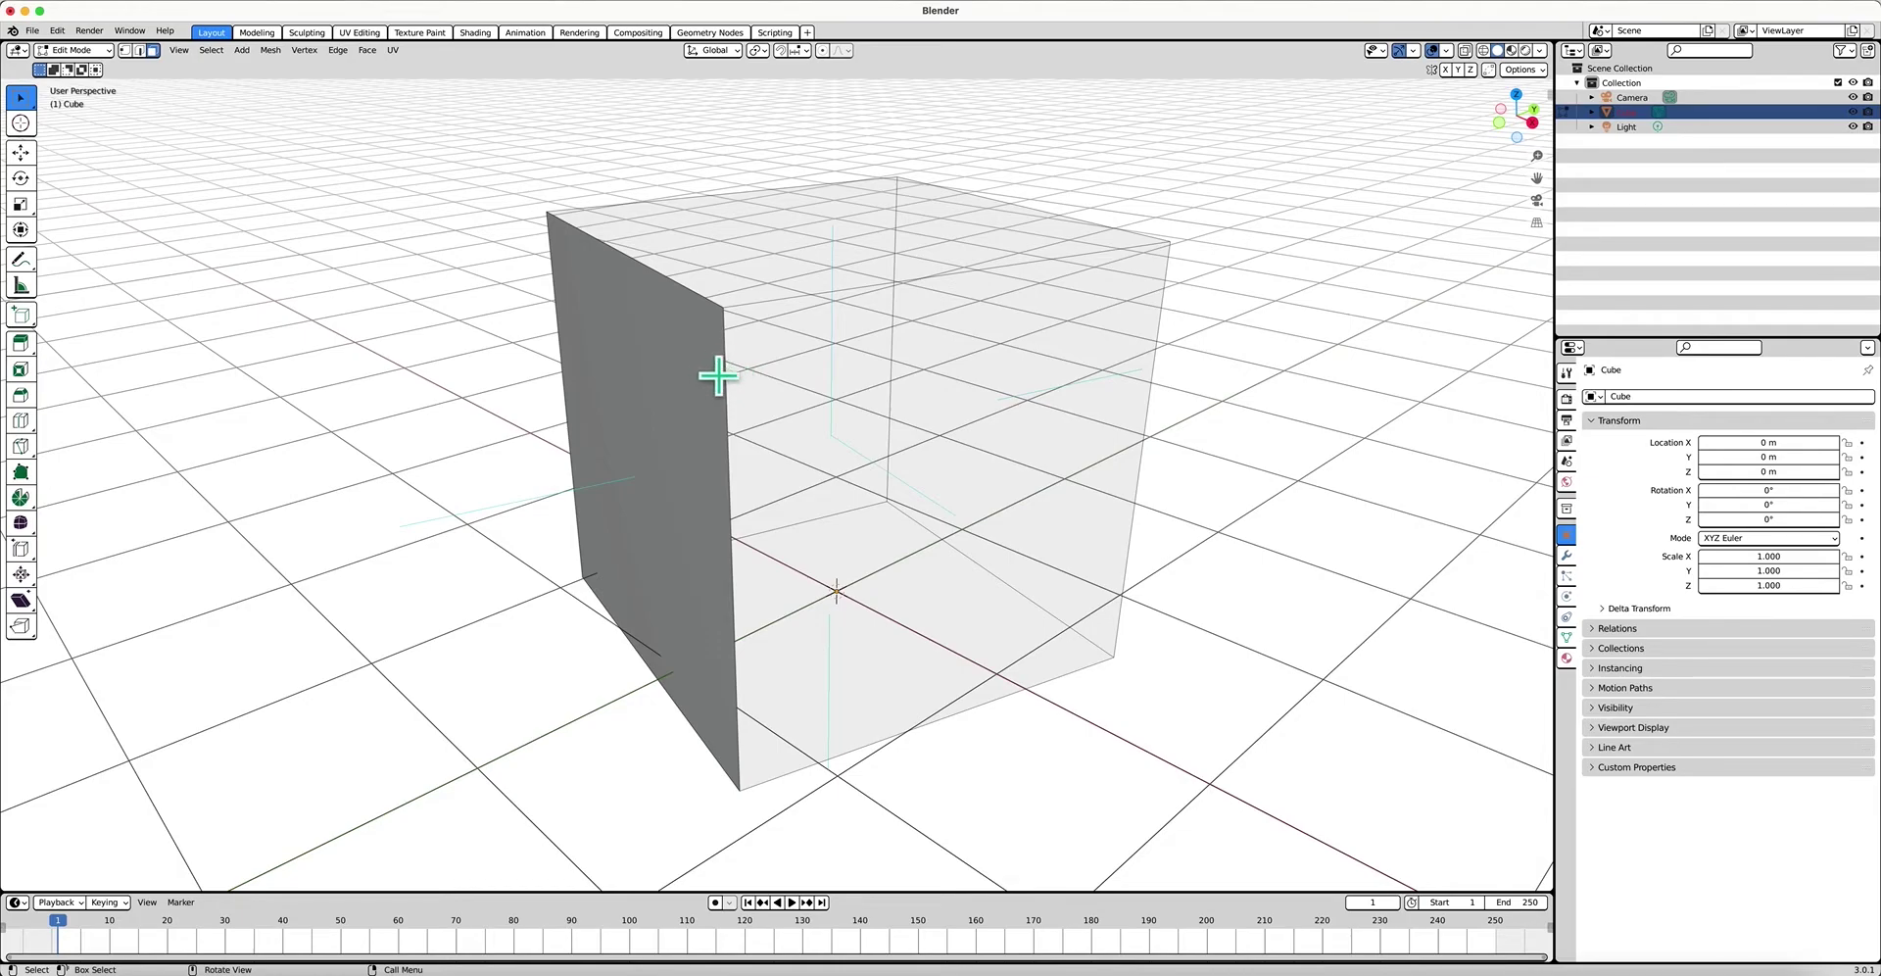
Select all linked faces, apply Normals > Recalculate Outside, and return to Object Mode
key(a)
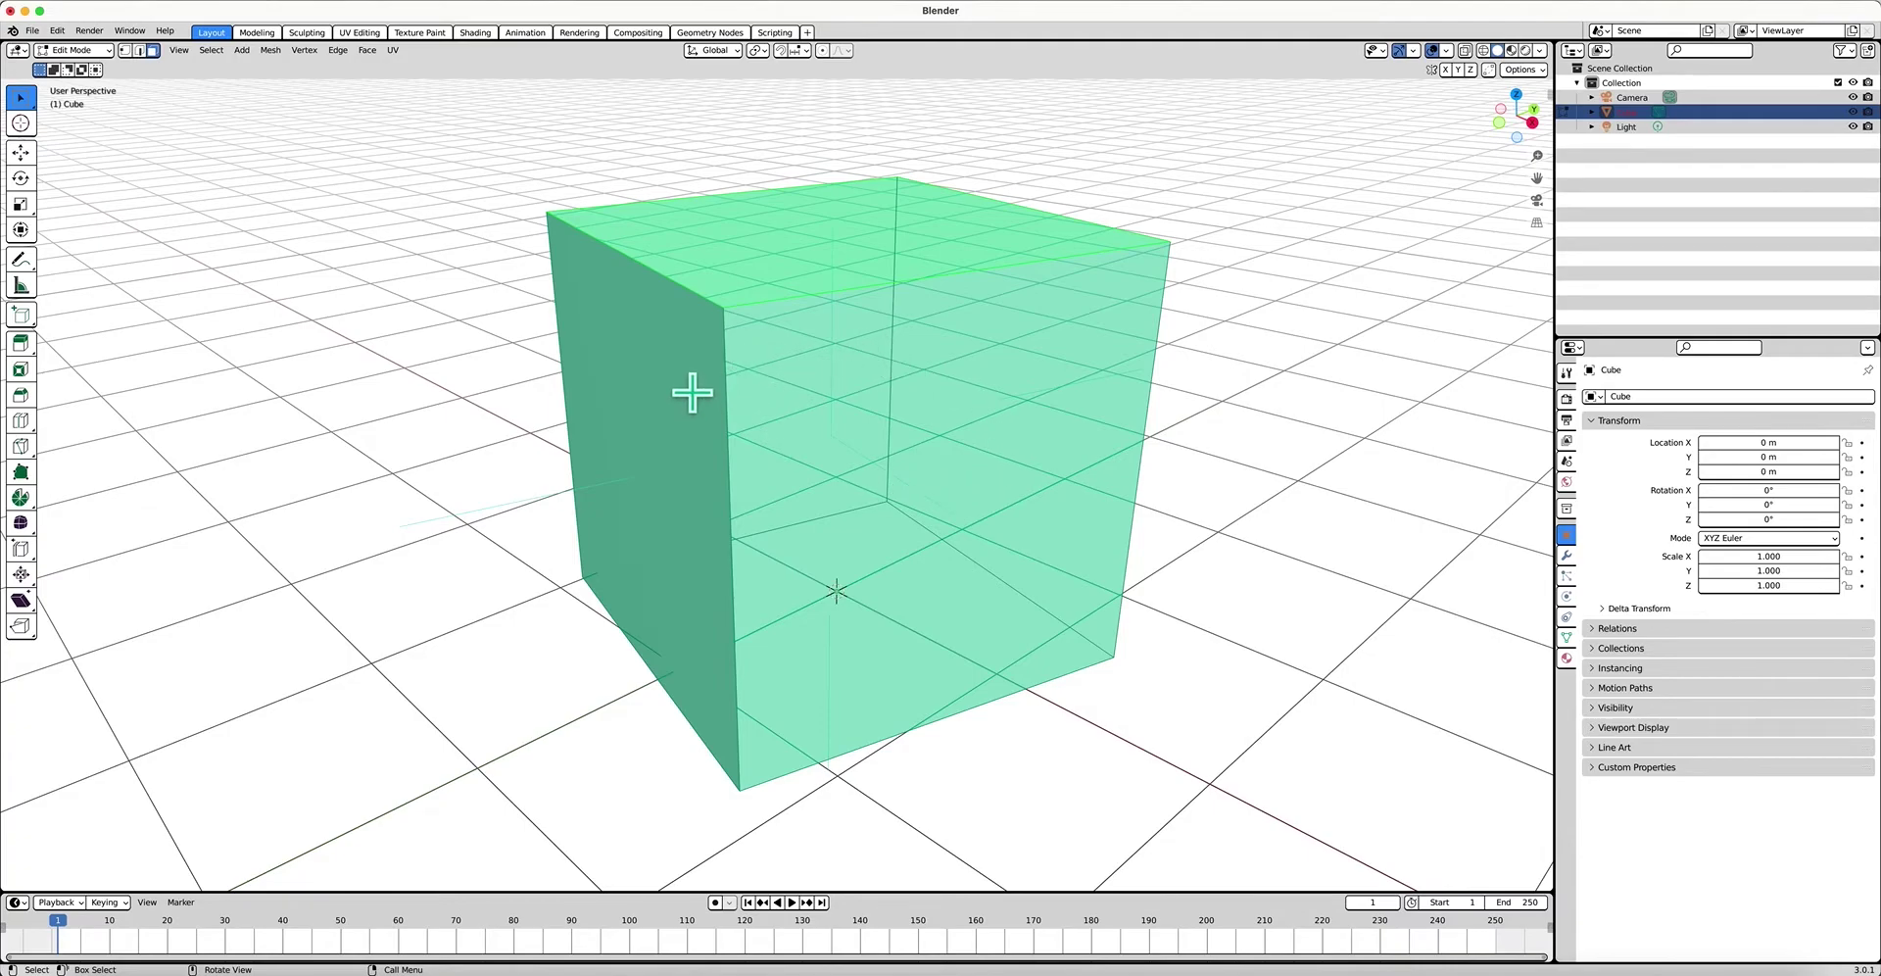
key(alt+a)
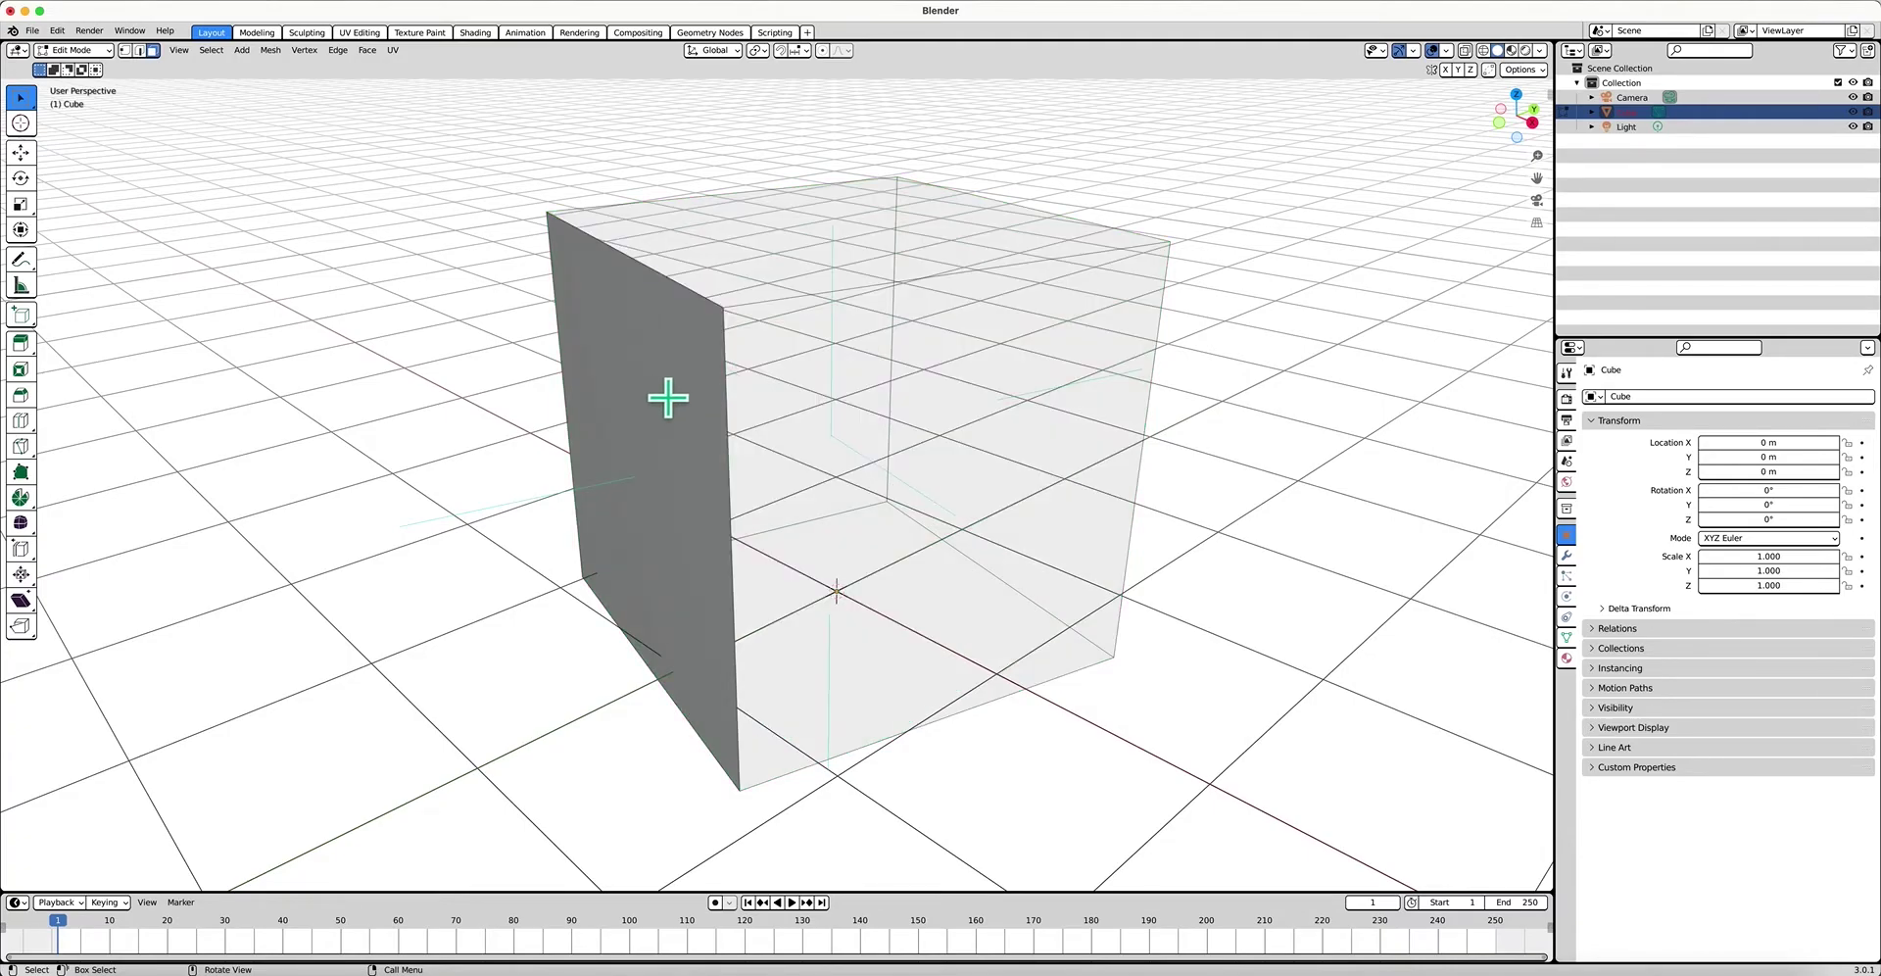
key(l)
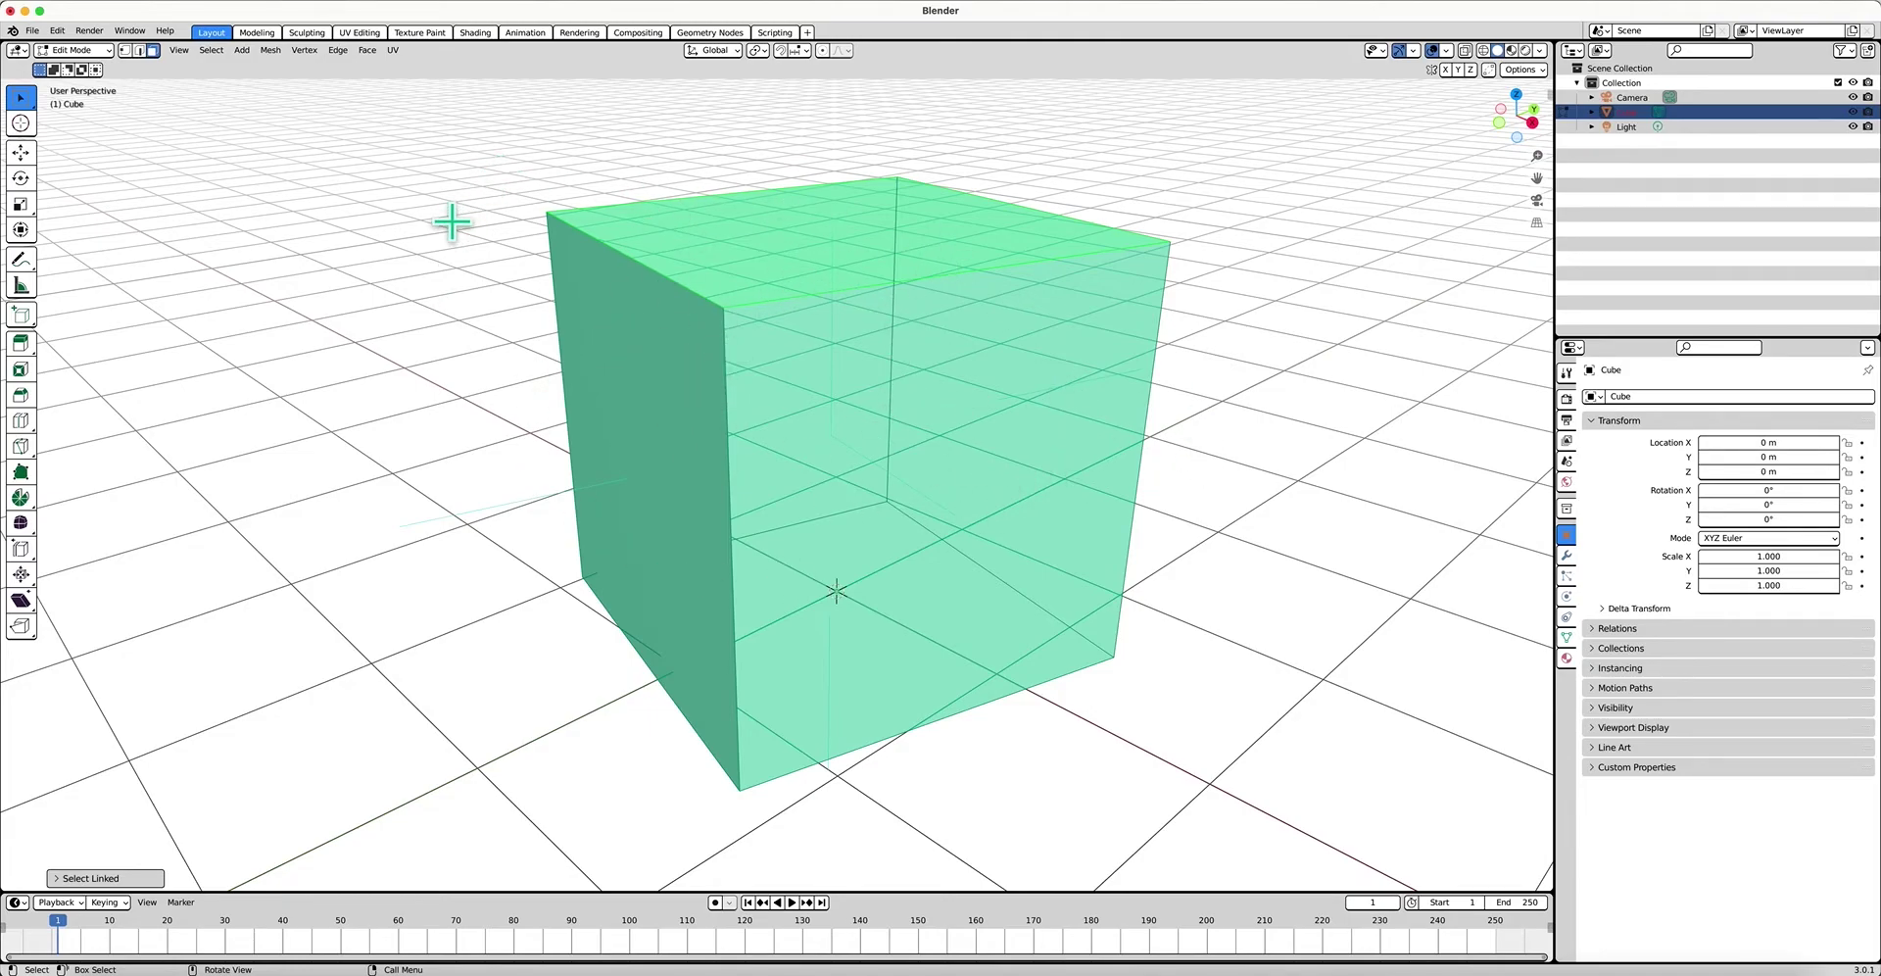
click(272, 50)
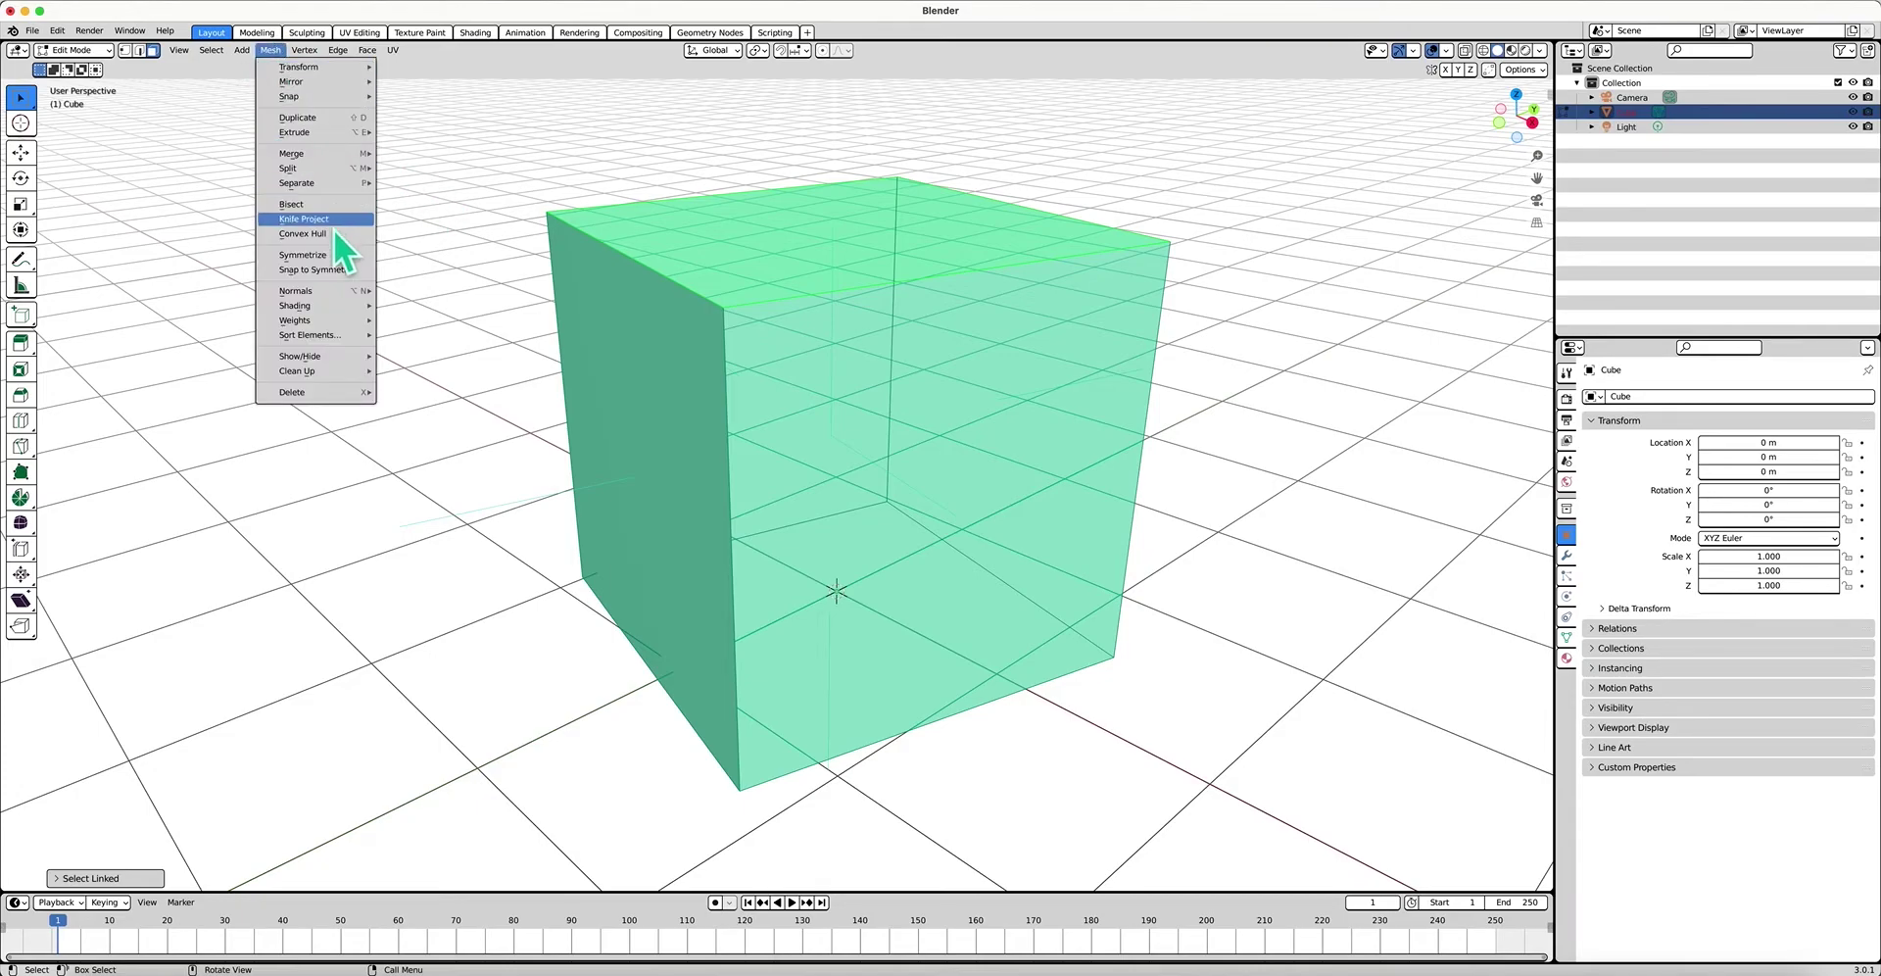
mouse_move(325, 294)
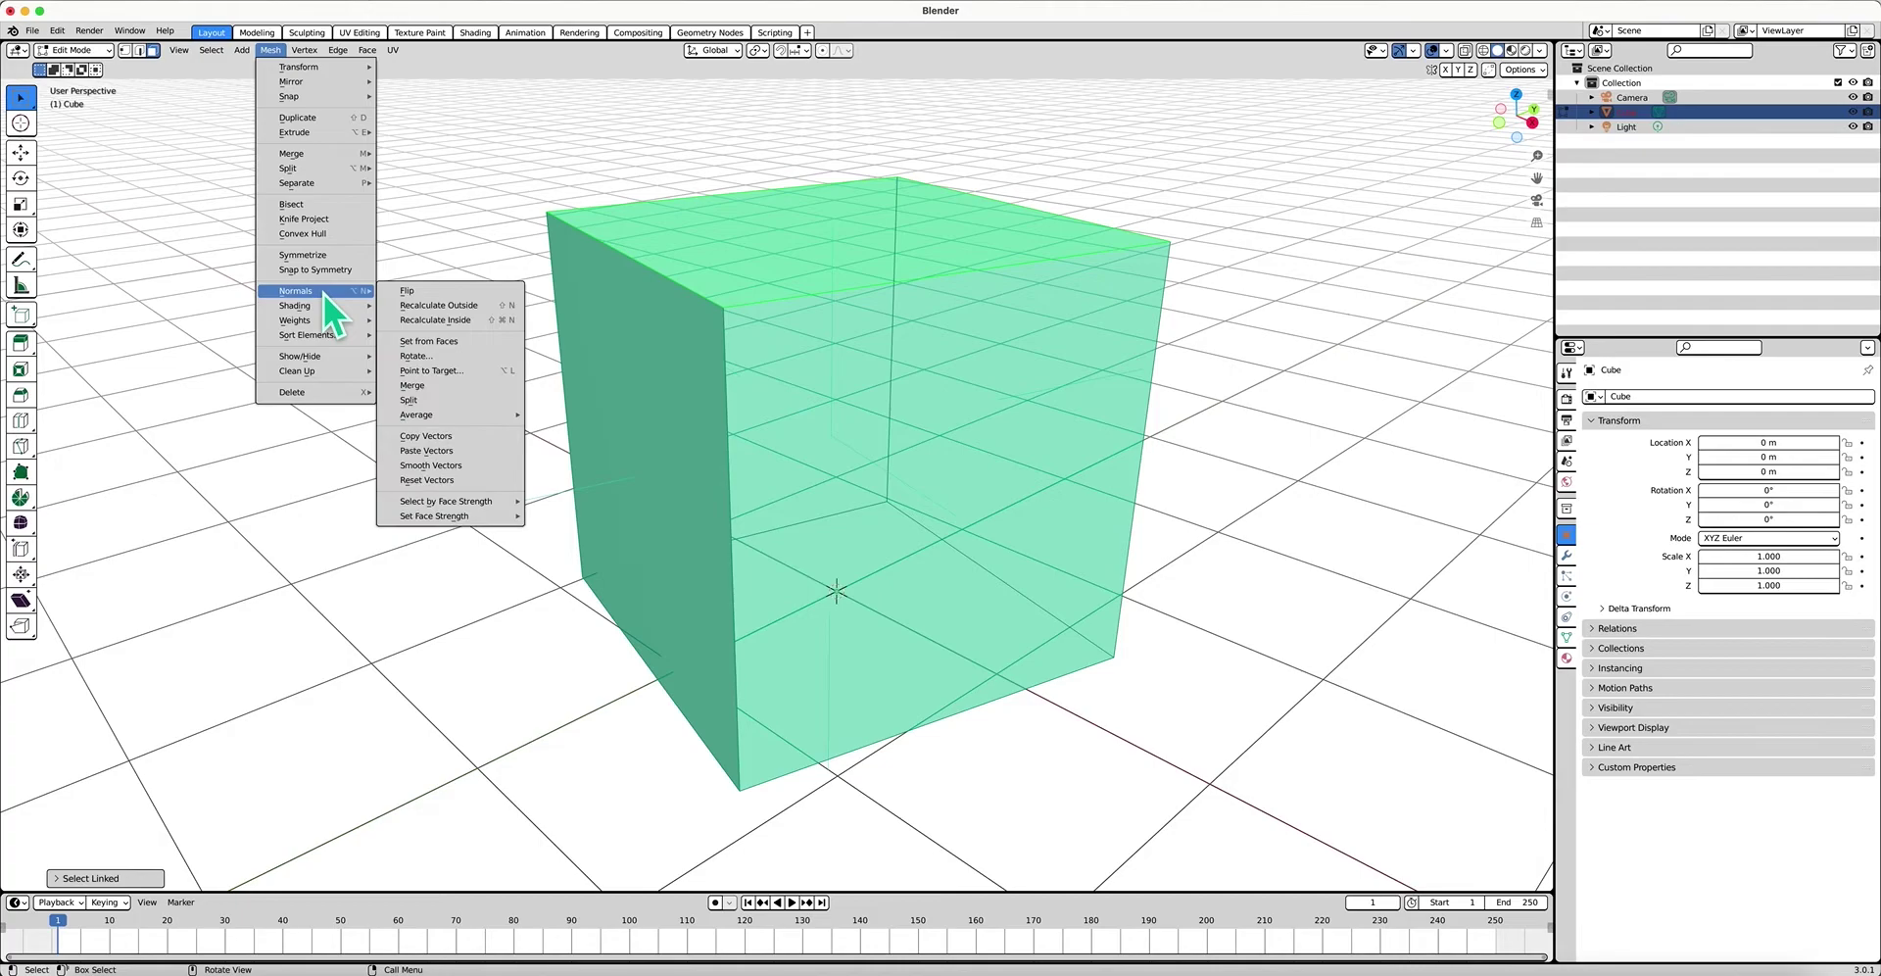
click(412, 304)
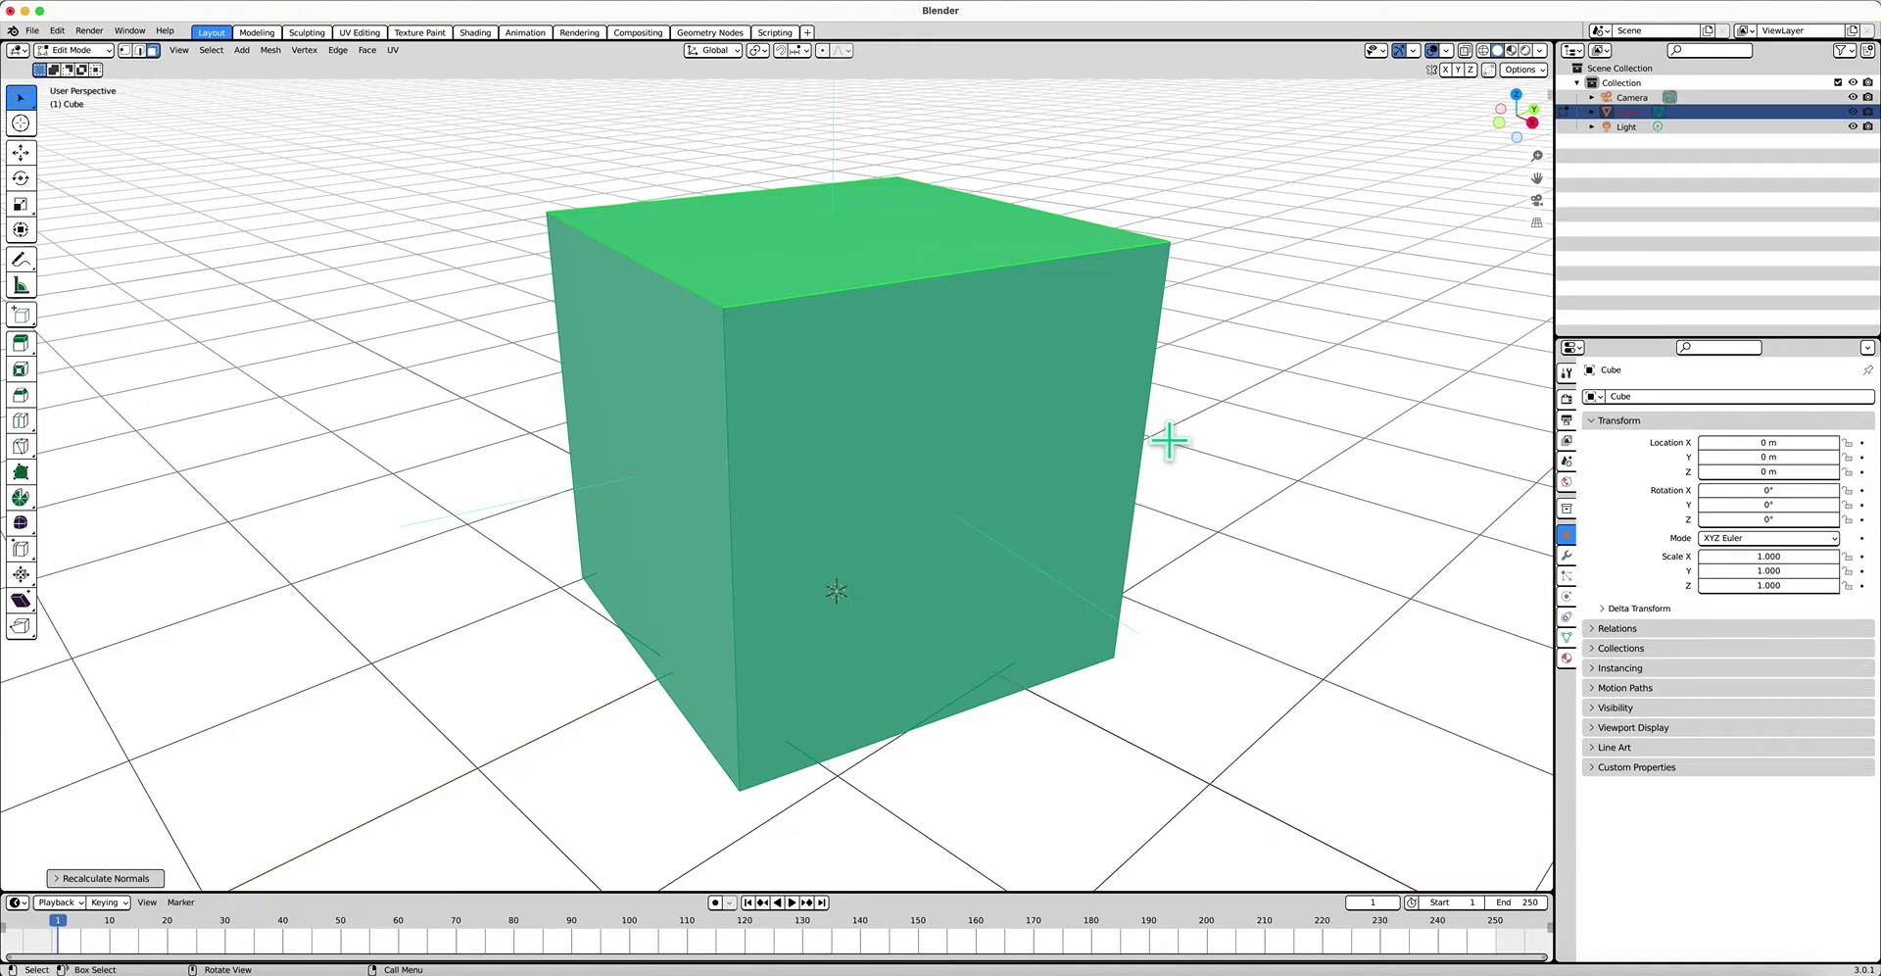
key(Tab)
View the fixed cube from both sides, re-enter Edit Mode, and select only its right face
scroll(1083, 433, left, 8)
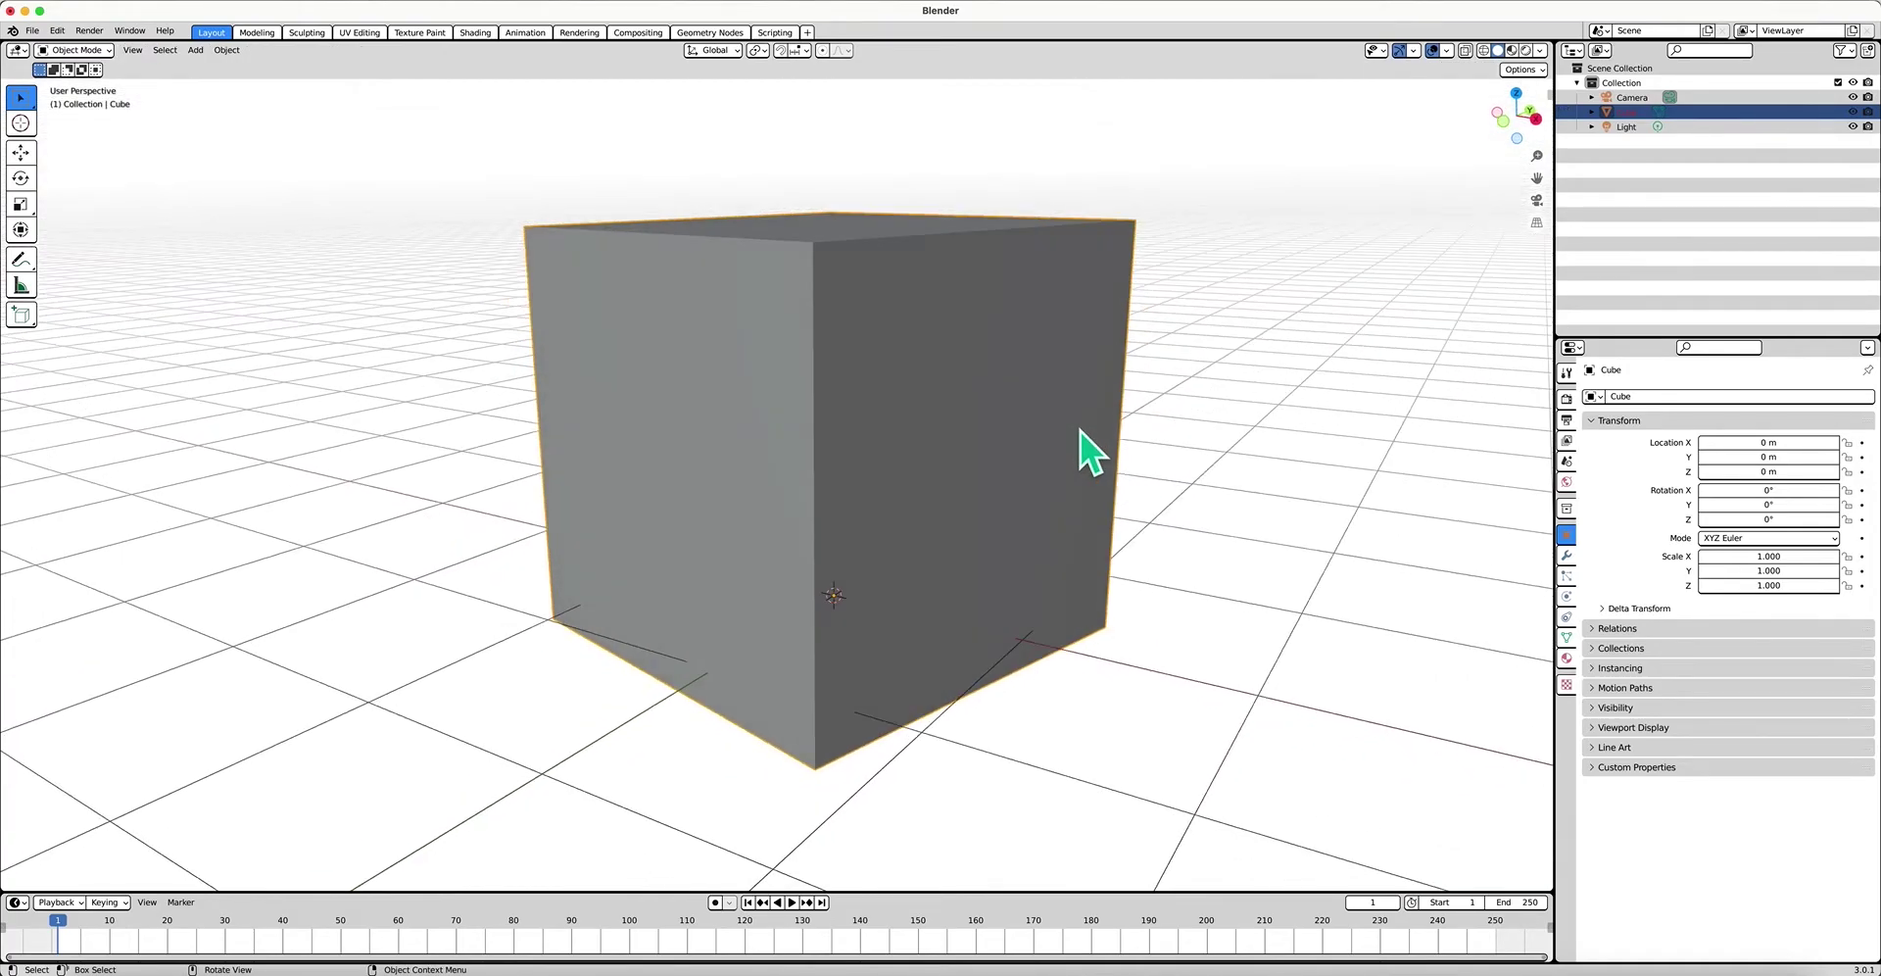
scroll(1080, 431, right, 5)
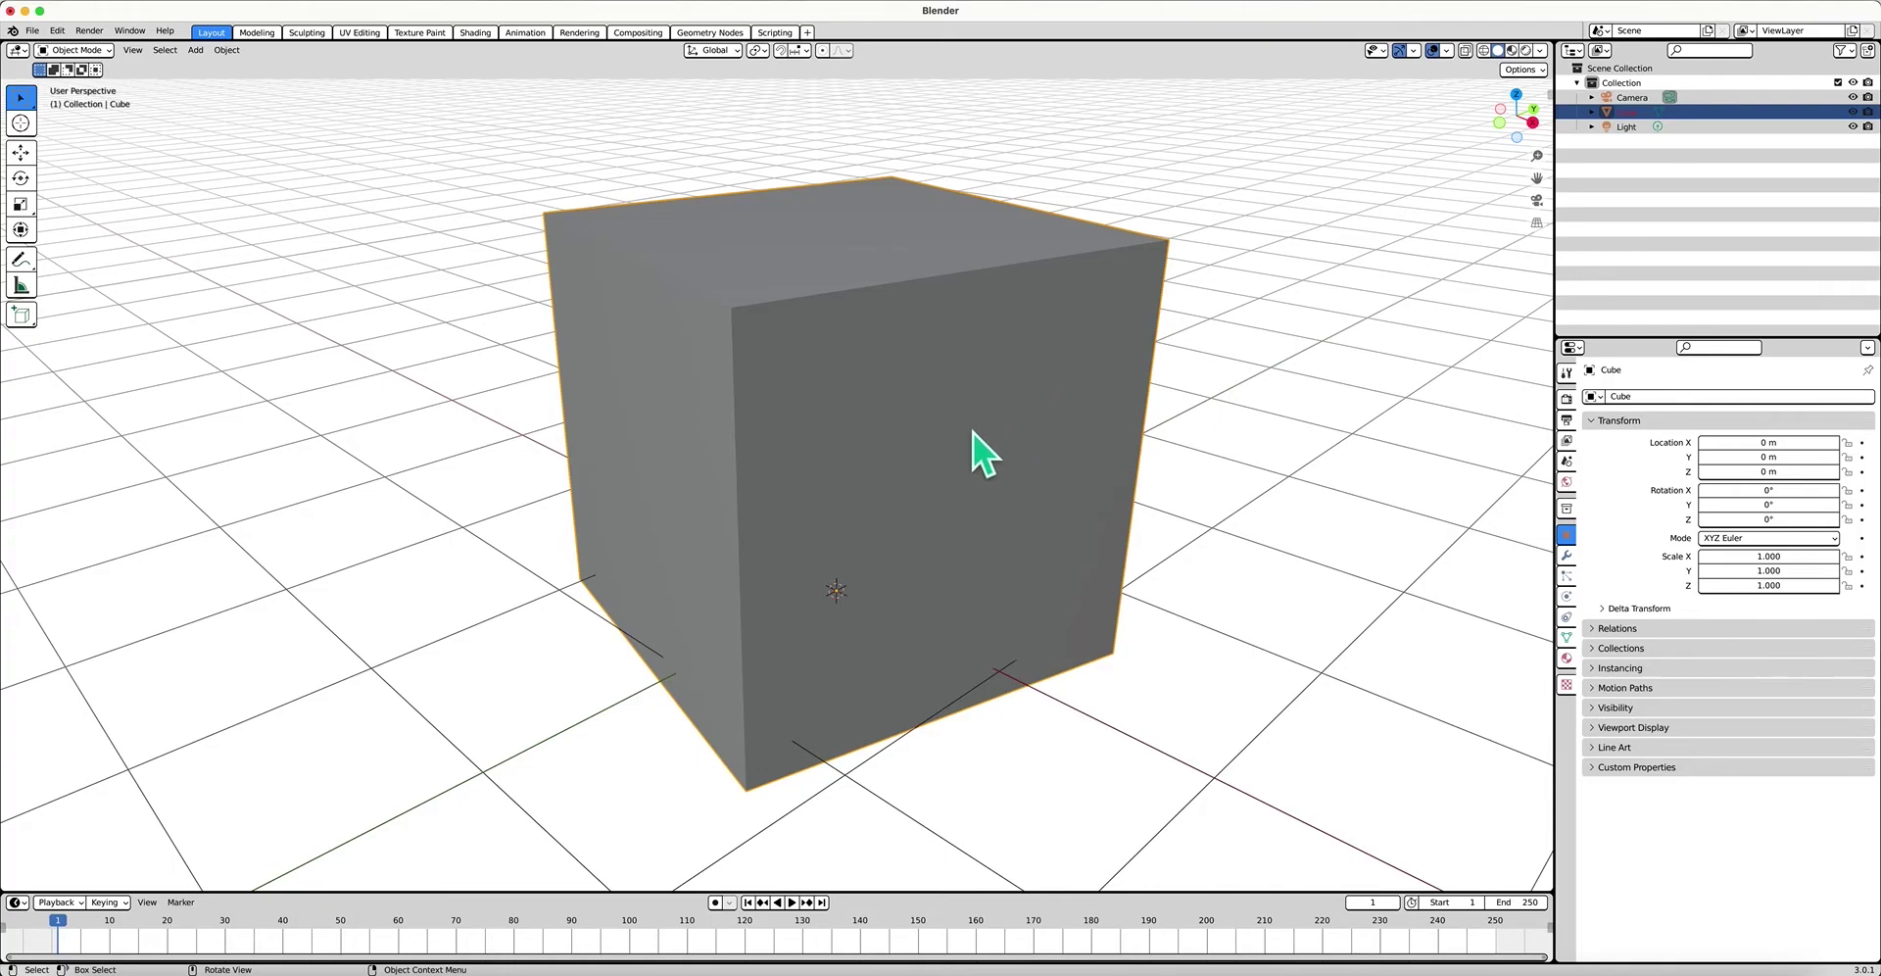
key(Tab)
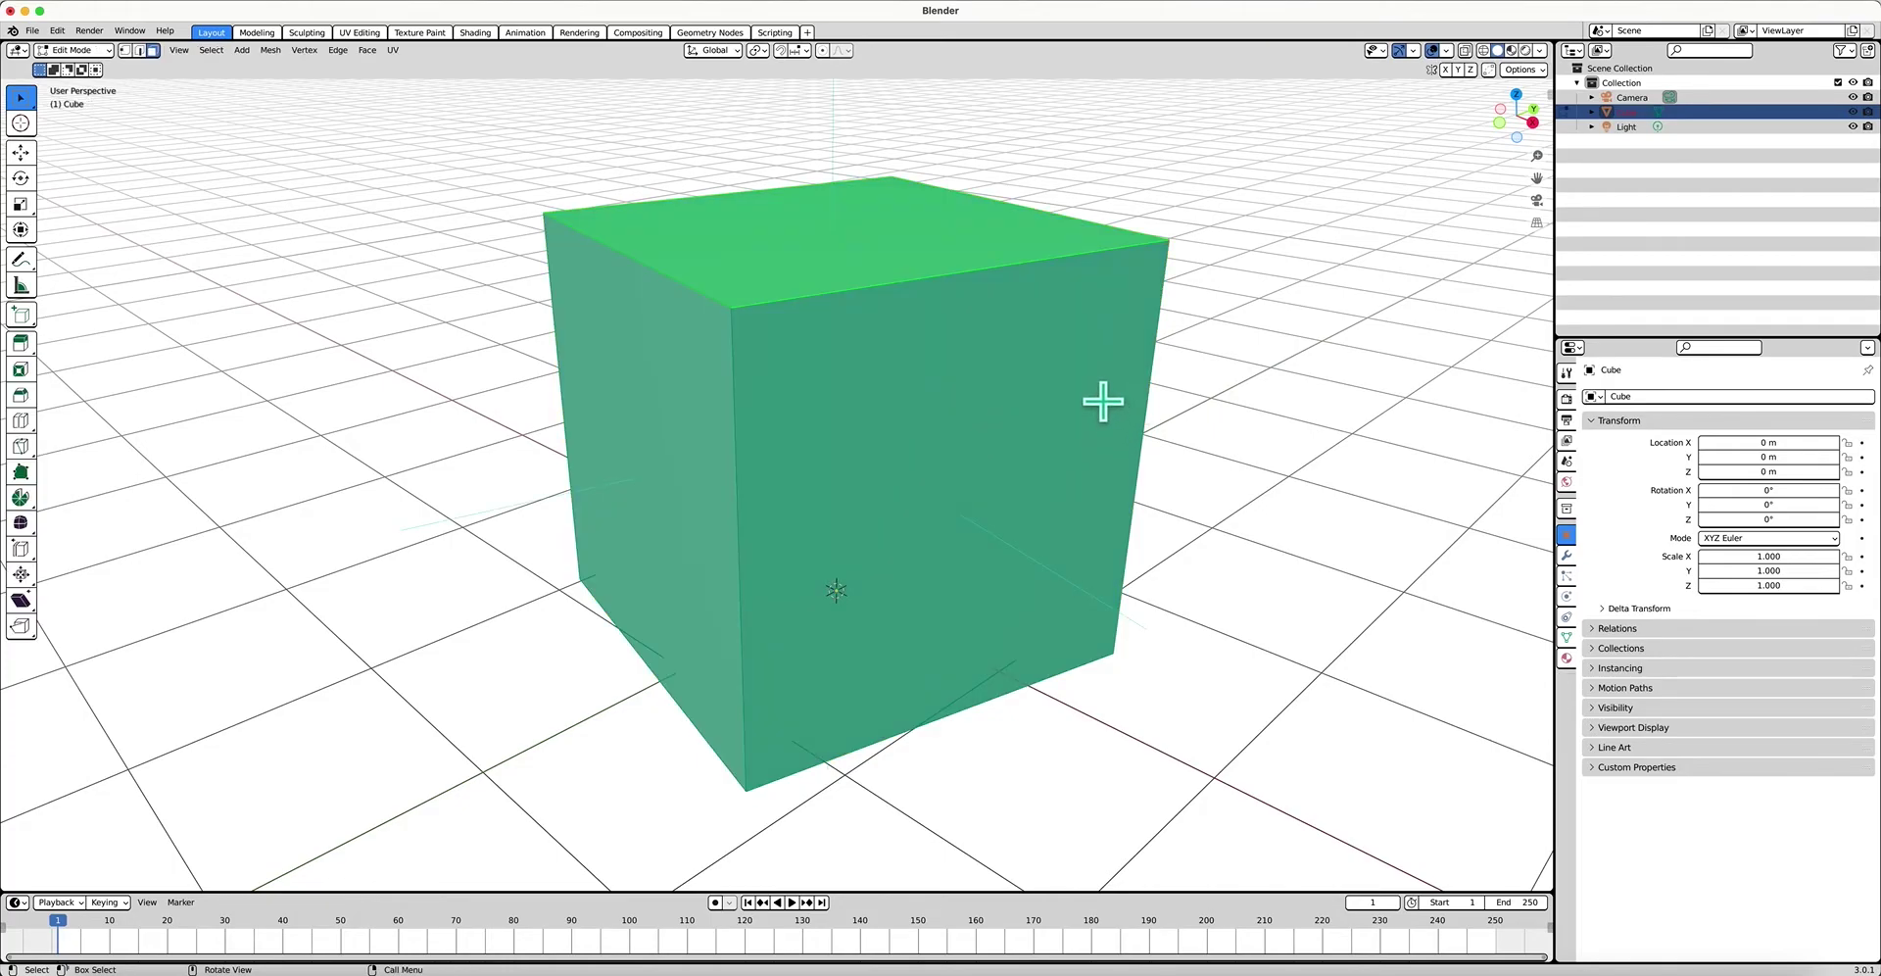
middle_drag(1103, 401, 979, 538)
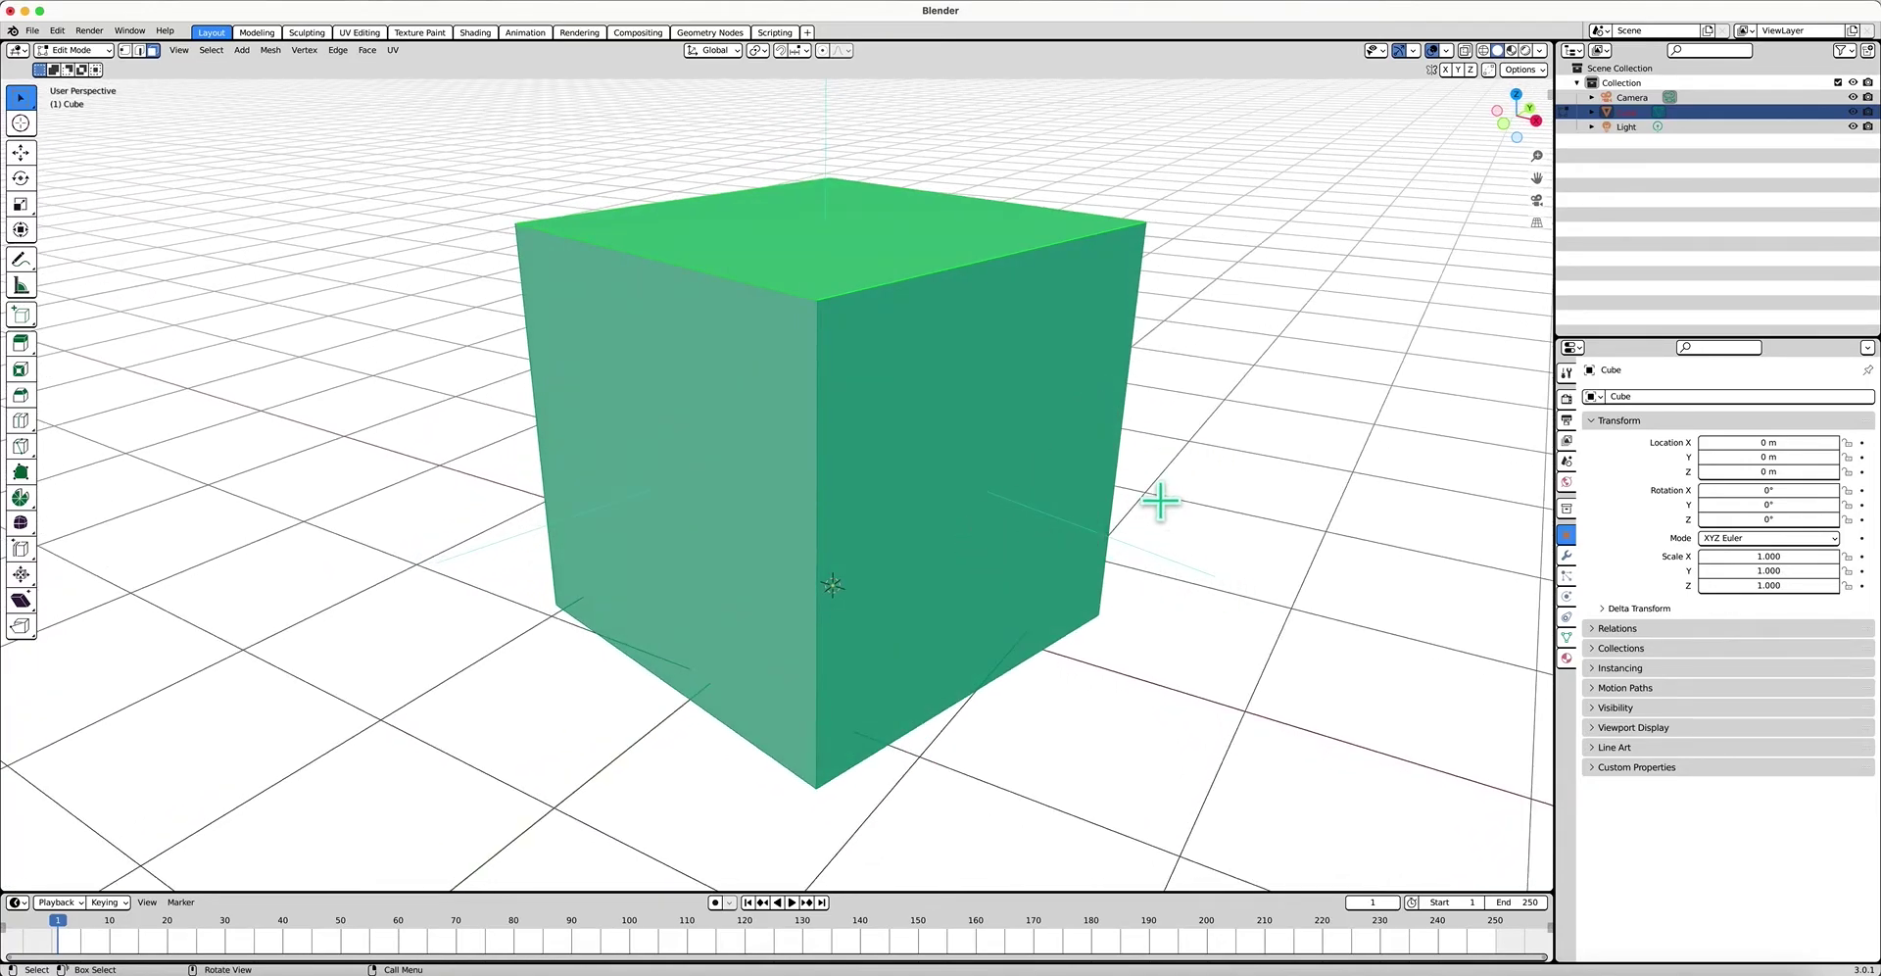
click(980, 477)
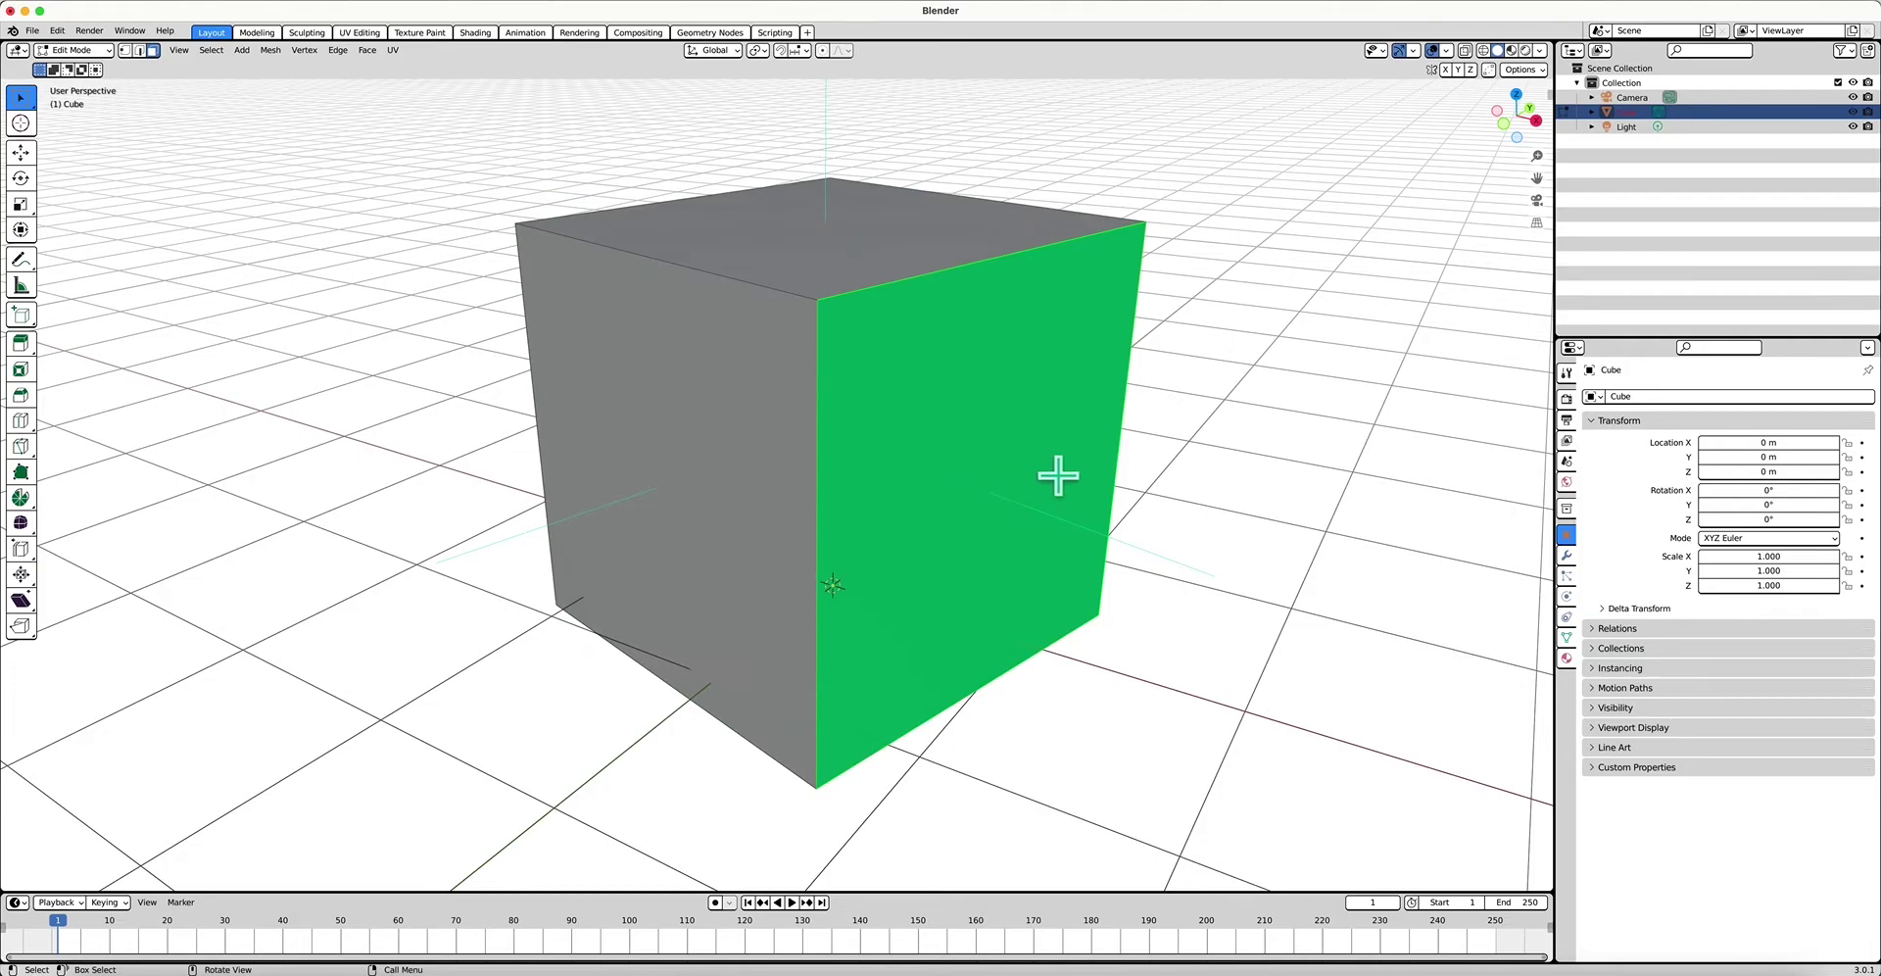
Delete only the cube's selected right face, then orbit to inspect the resulting opening
key(x)
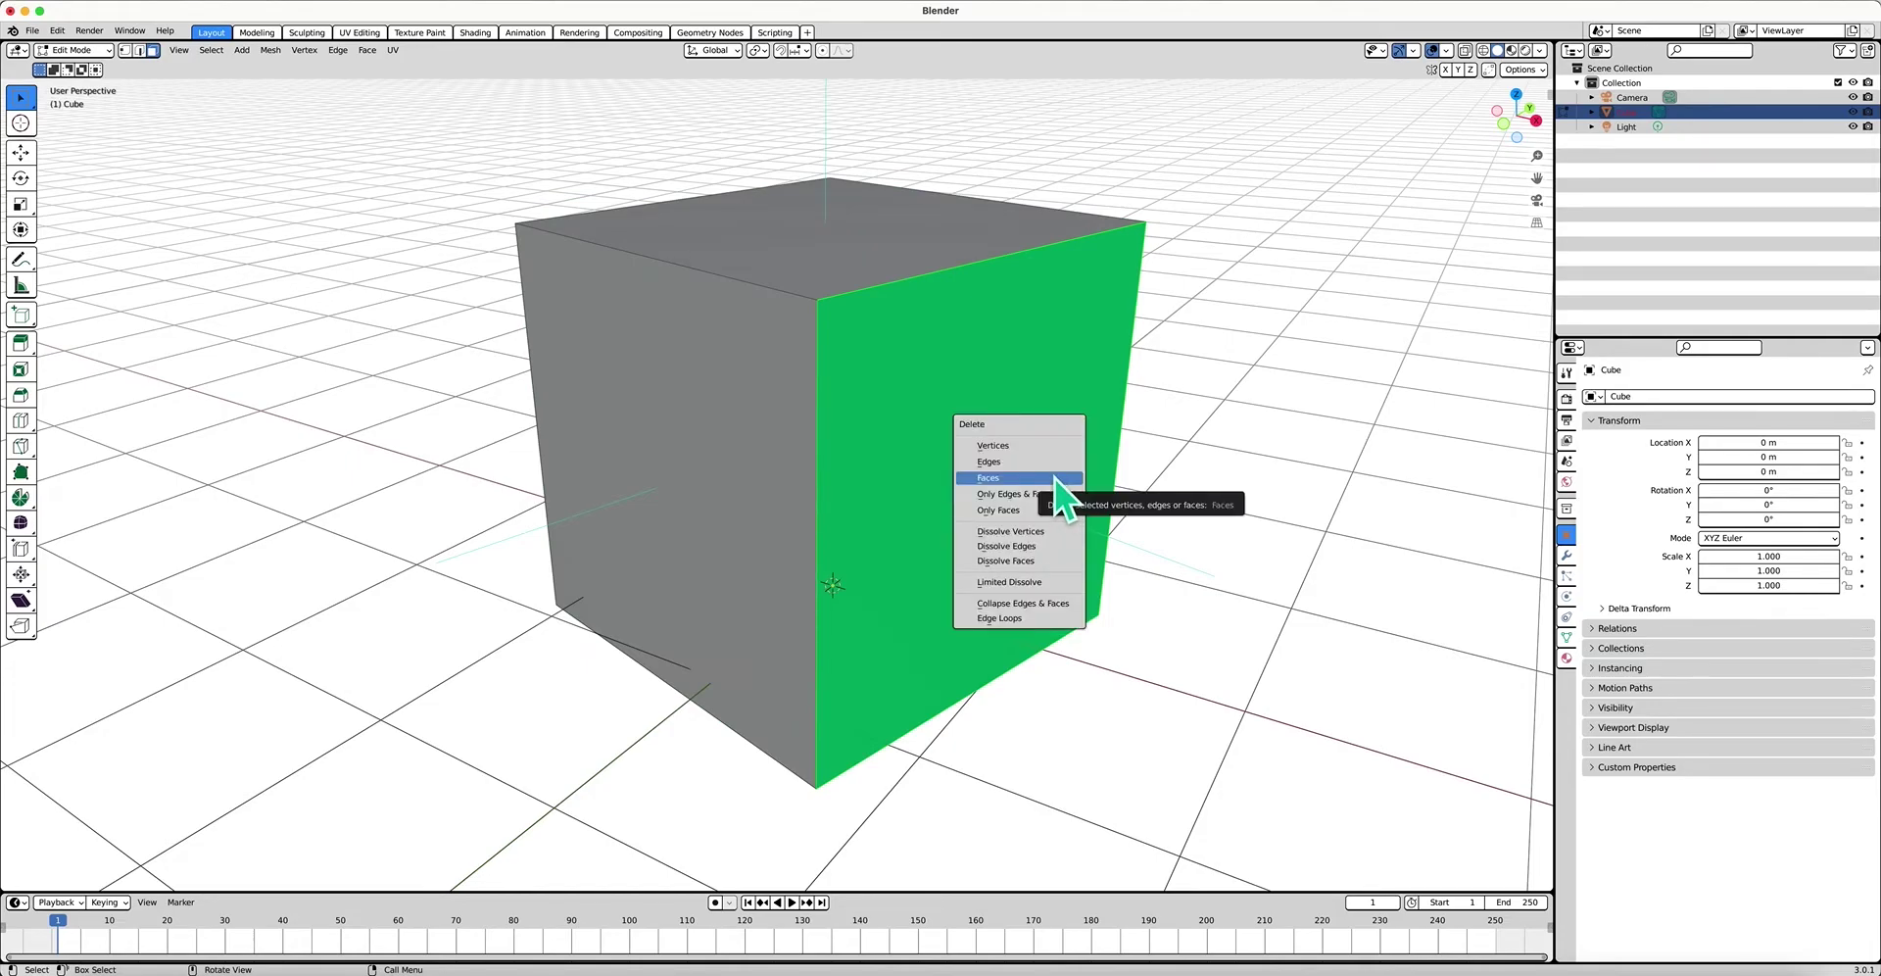
click(1062, 479)
scroll(1261, 520, up, 5)
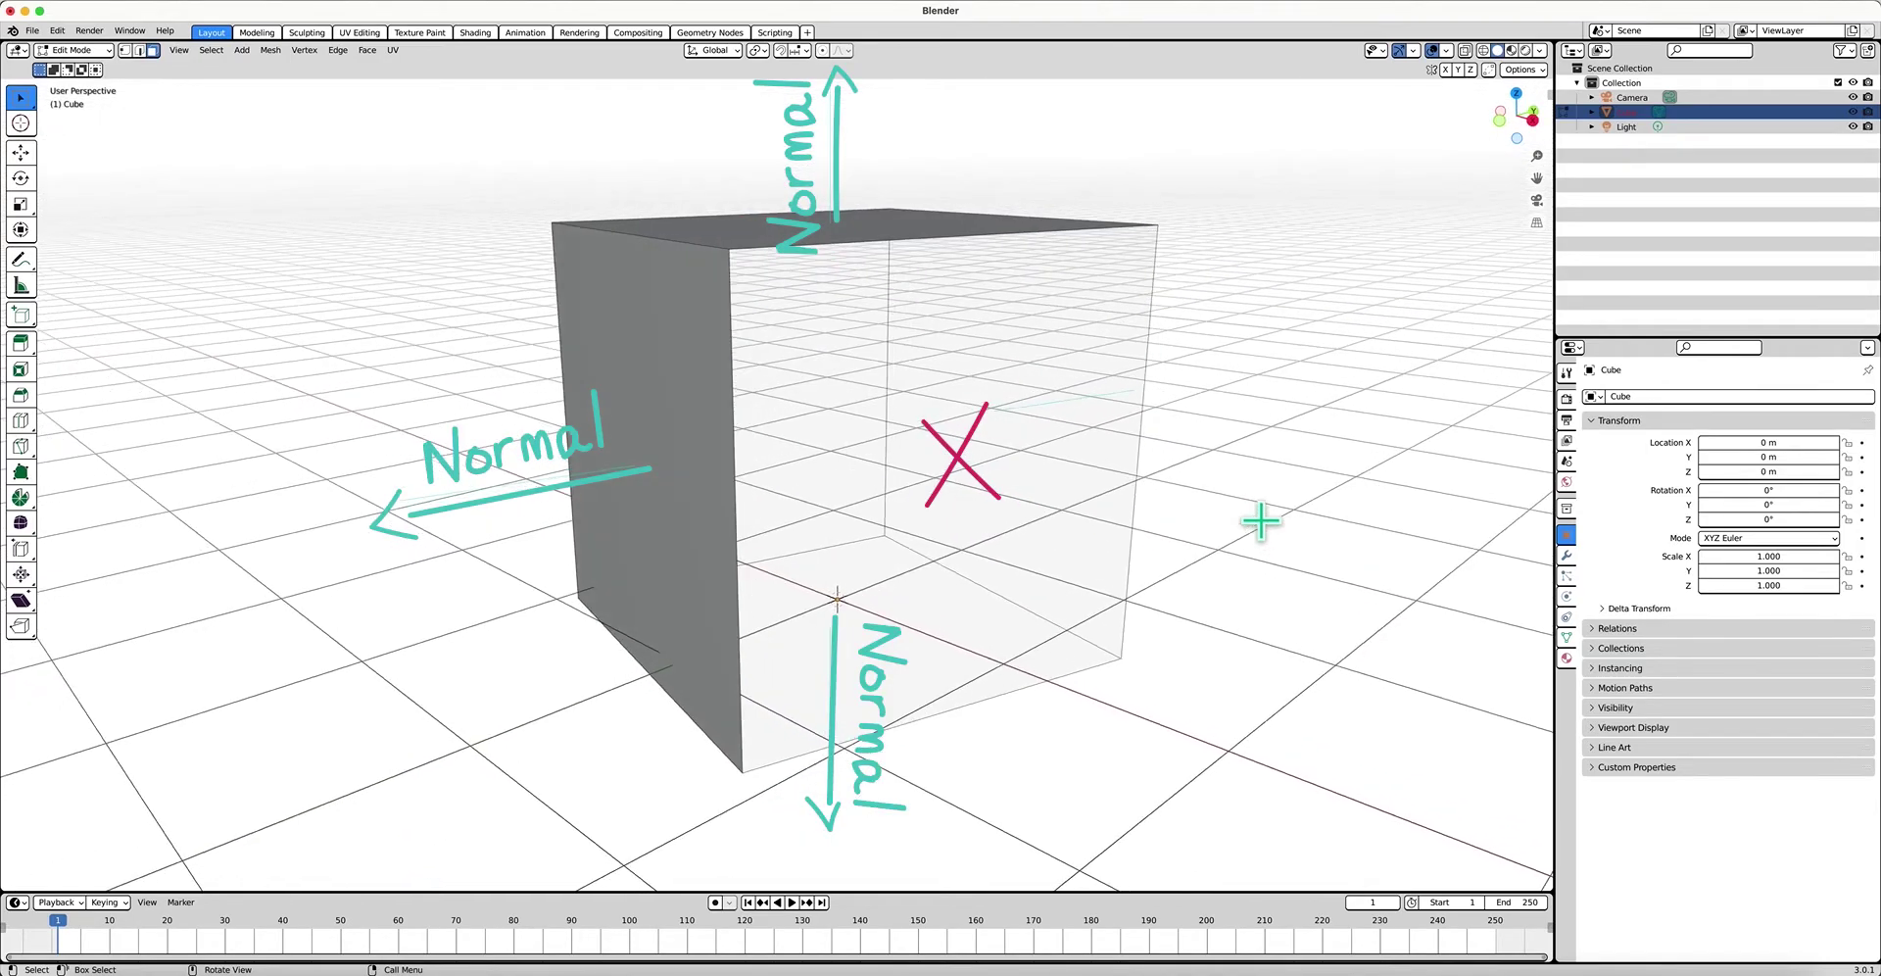
scroll(1261, 520, up, 5)
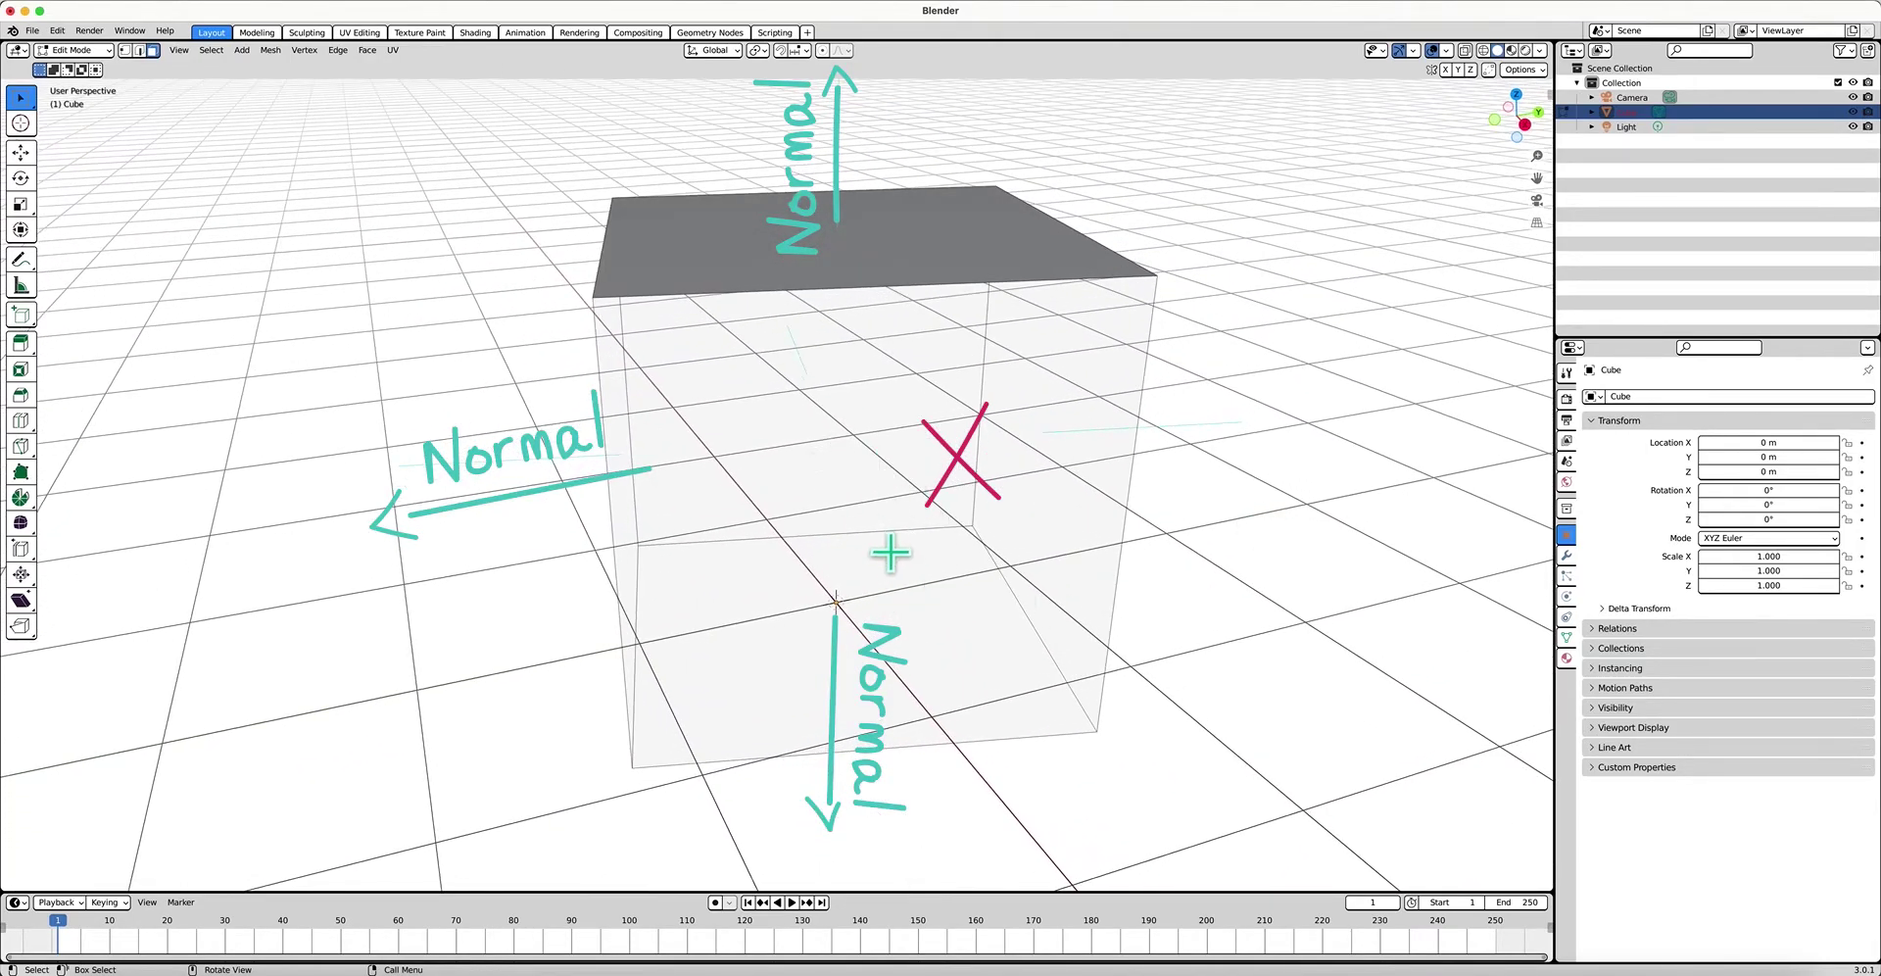
scroll(889, 554, left, 5)
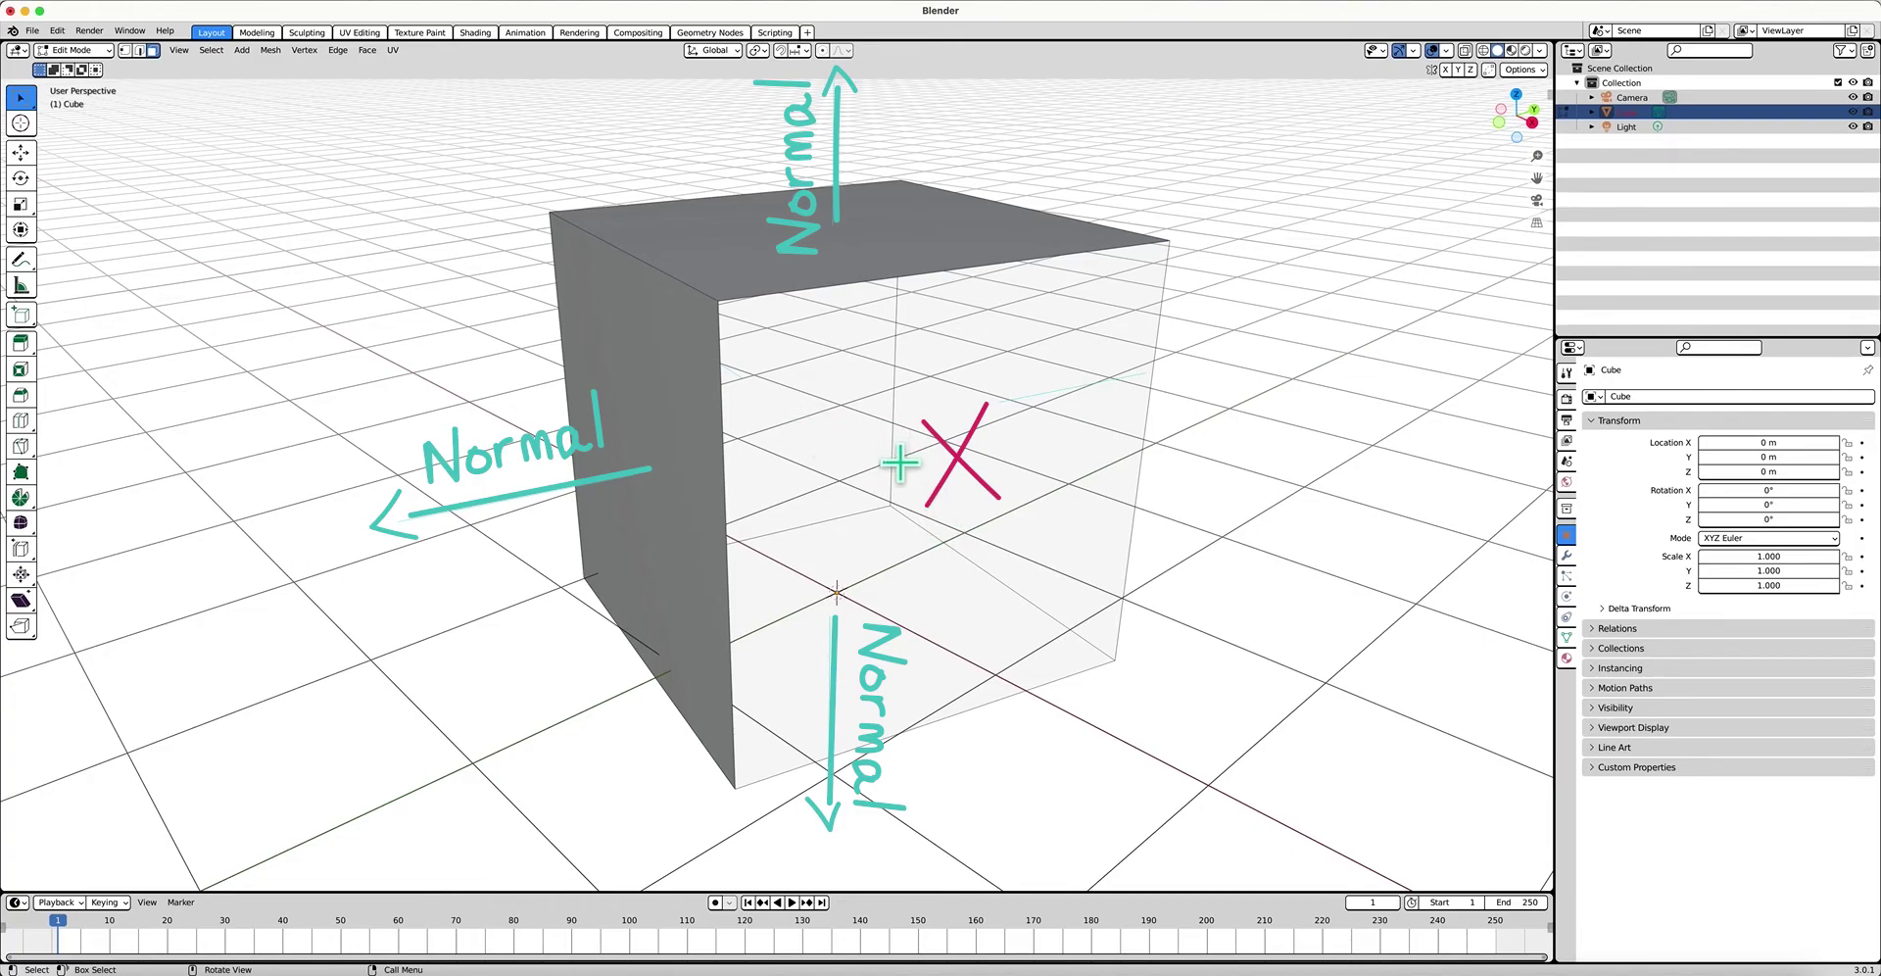
mouse_move(890, 452)
middle_down()
mouse_move(874, 445)
mouse_move(872, 491)
middle_up()
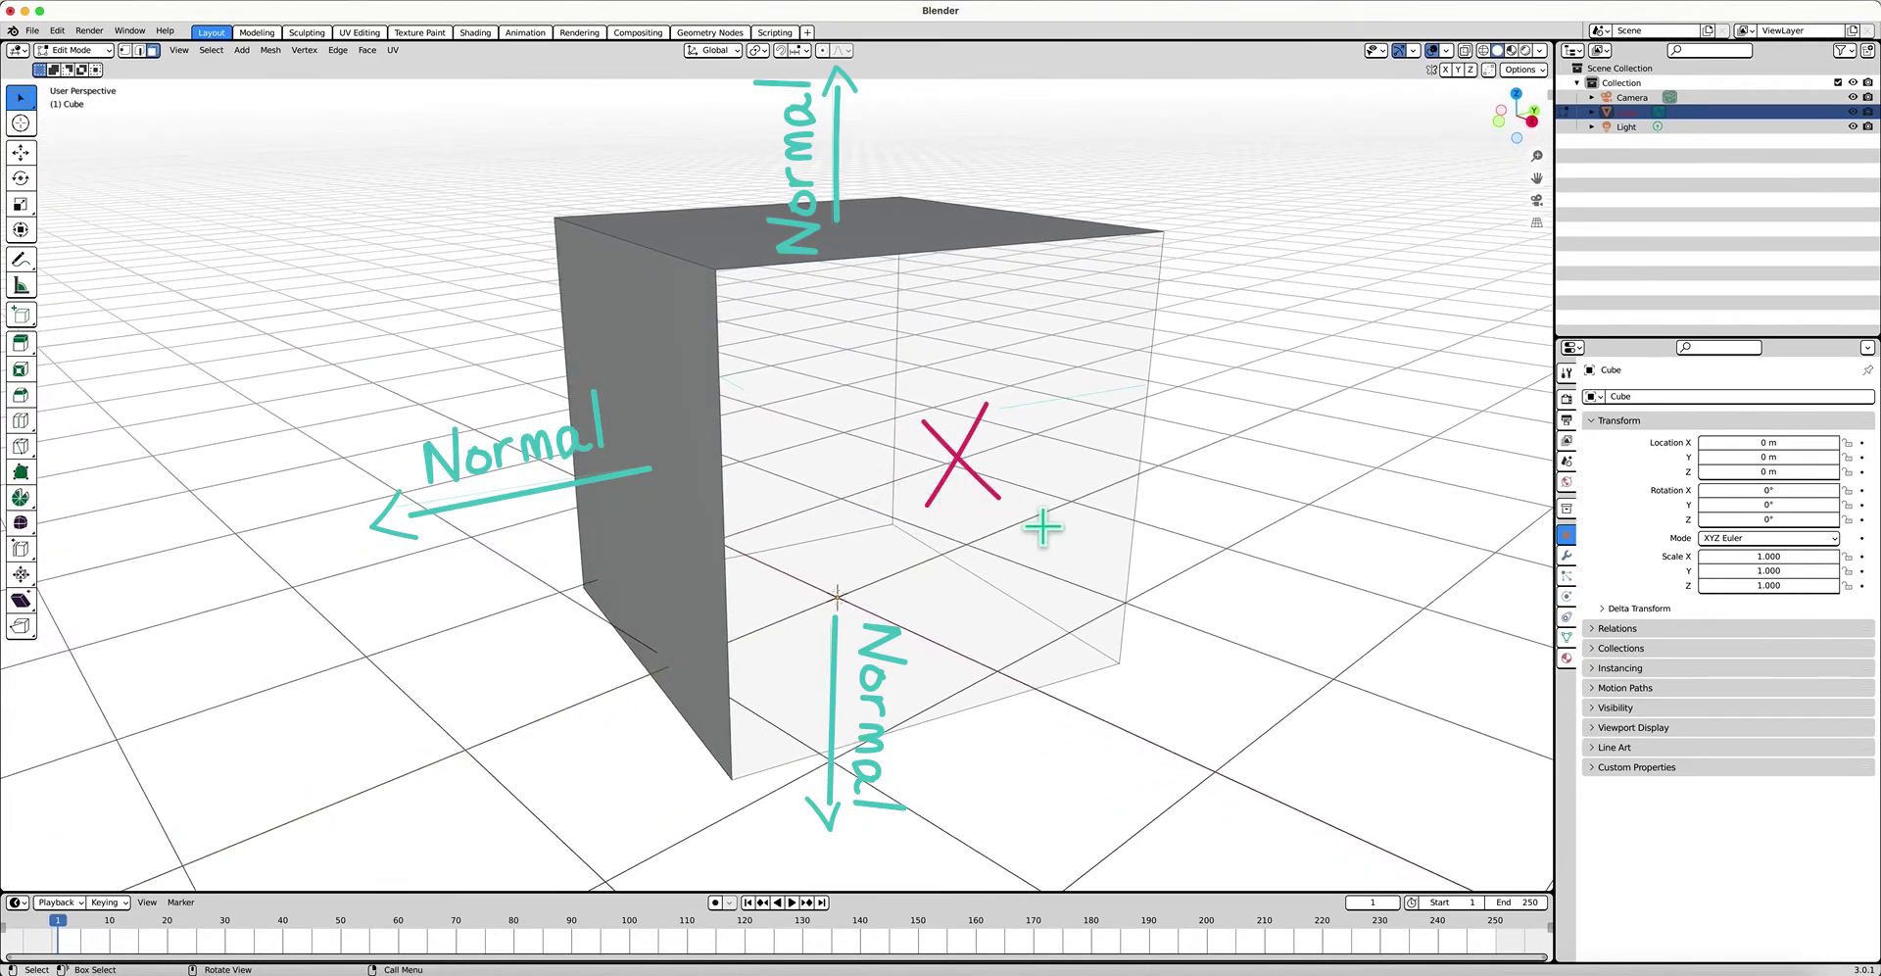